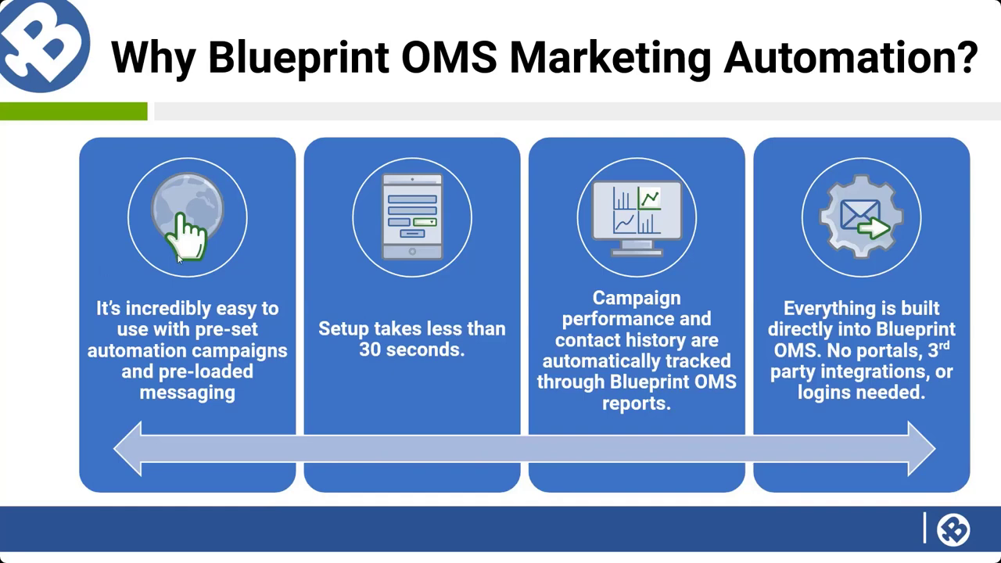
- Switch to Blueprint OMS and open the online booking settings in the scheduling setup
key("super+Tab")
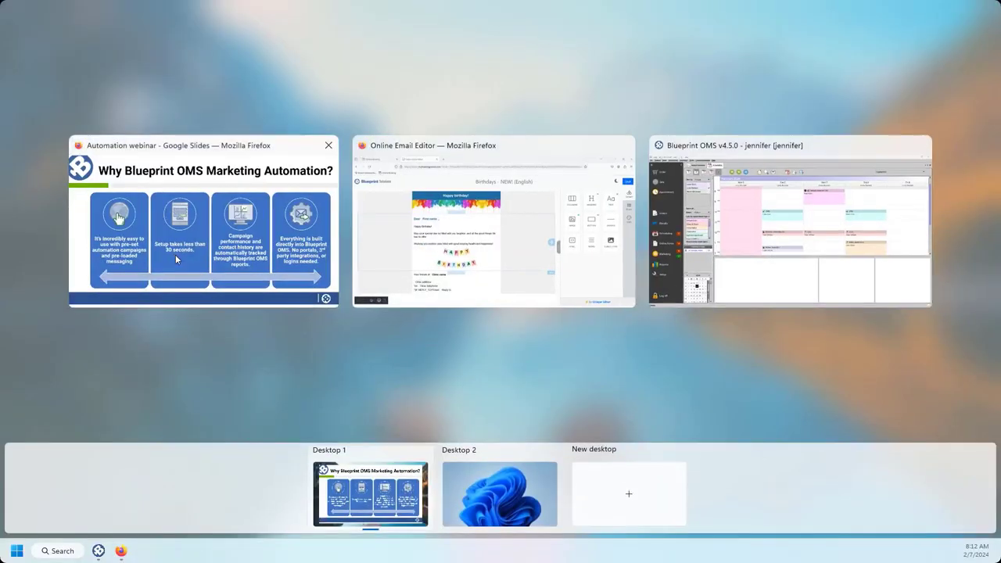
left_click(755, 262)
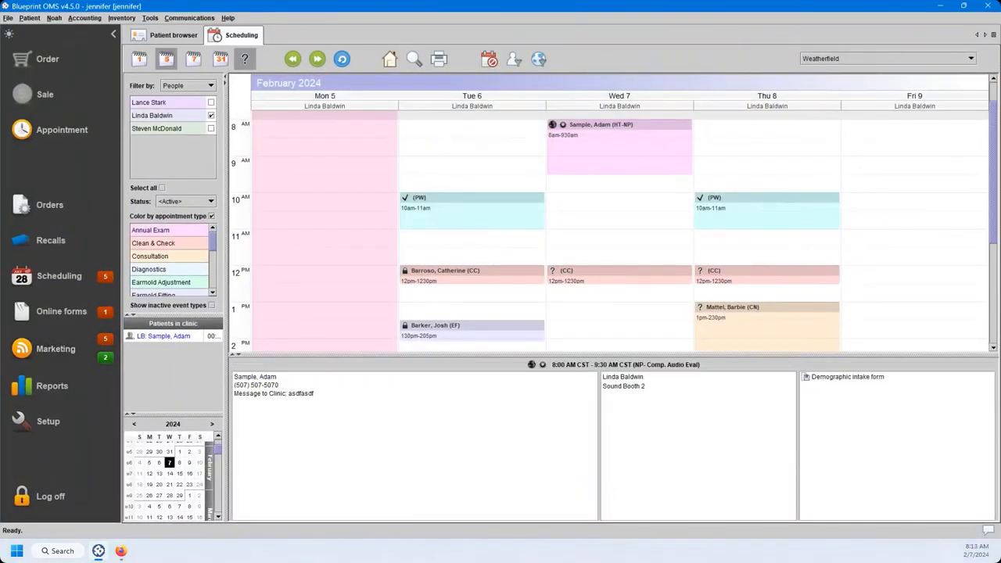
left_click(364, 268)
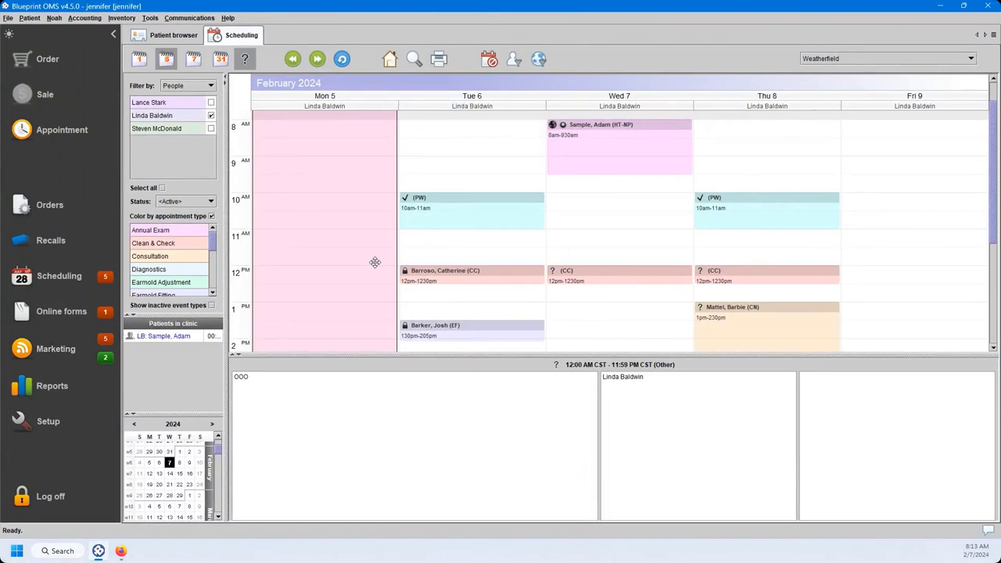
left_click(54, 423)
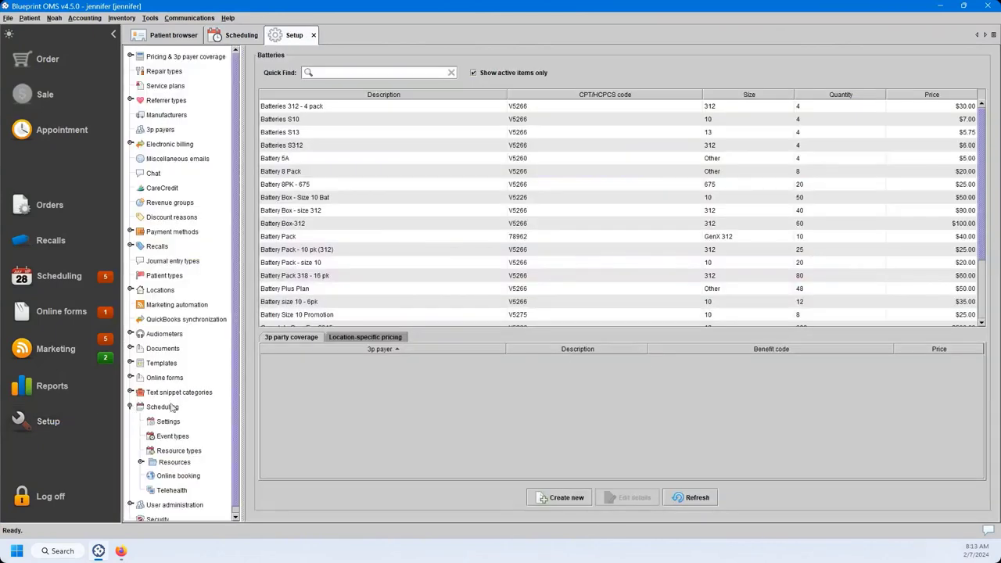
left_click(186, 477)
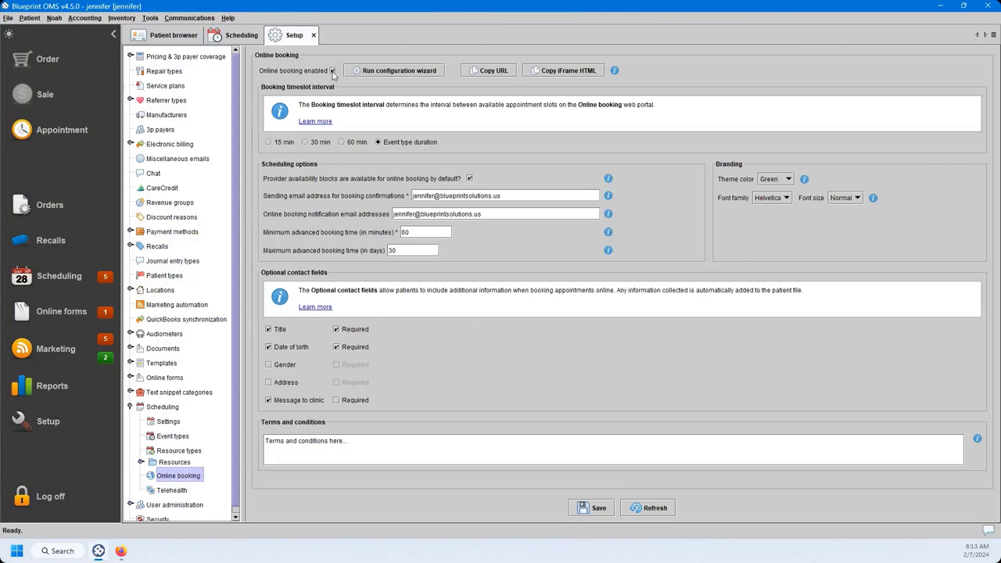
- Start the online booking configuration wizard and accept the existing confirmation and notification email addresses
left_click(382, 74)
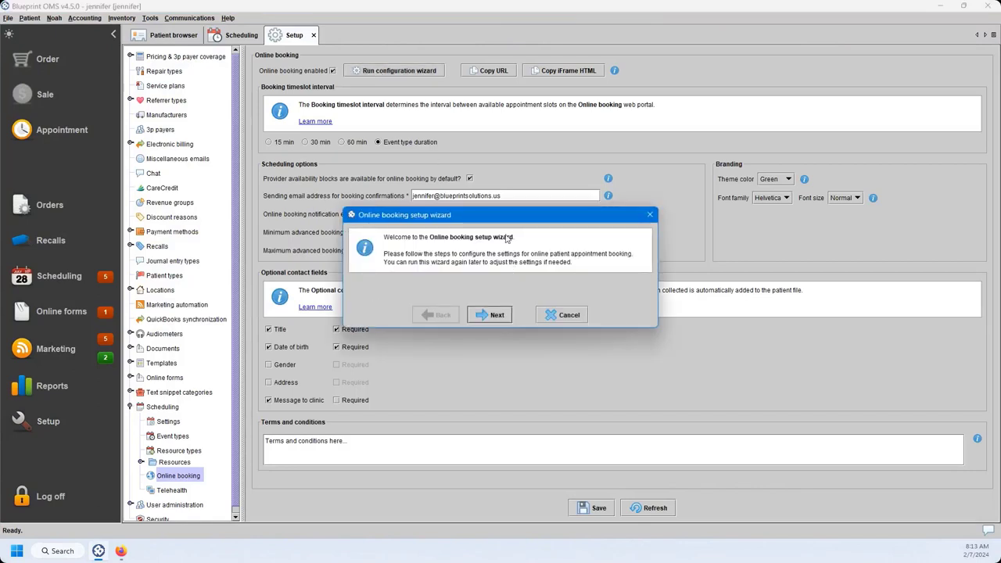
left_click(489, 315)
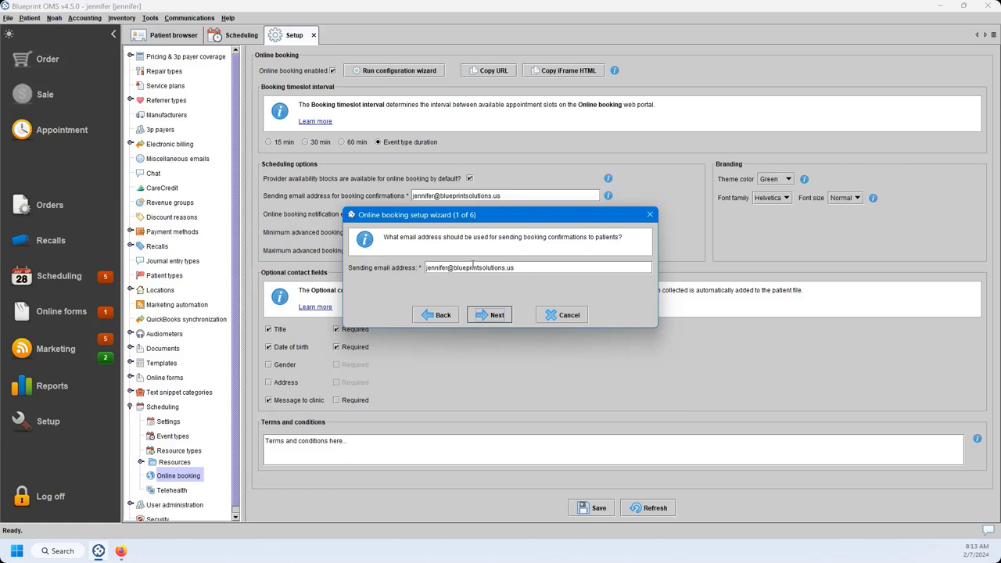
left_click(487, 315)
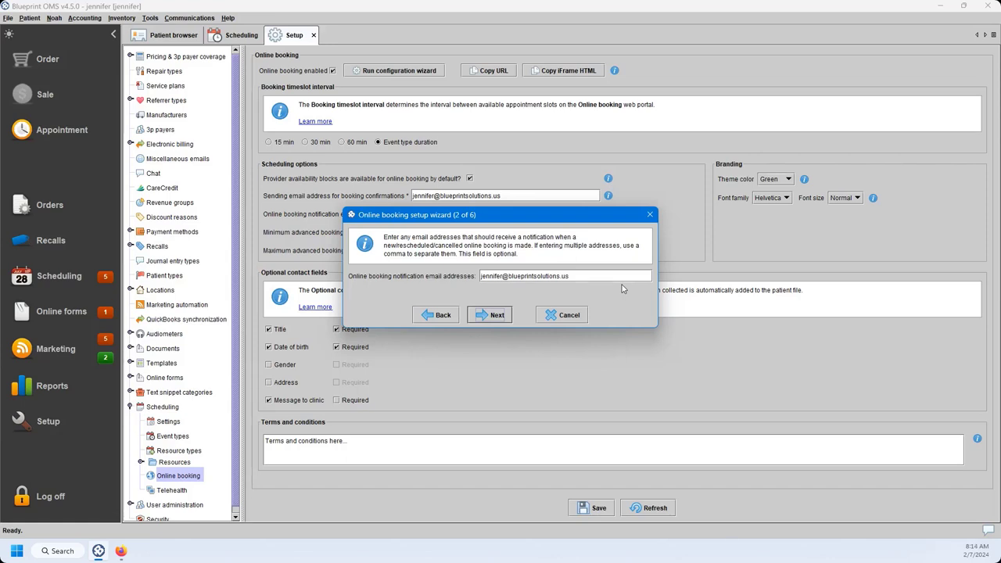
left_click(498, 314)
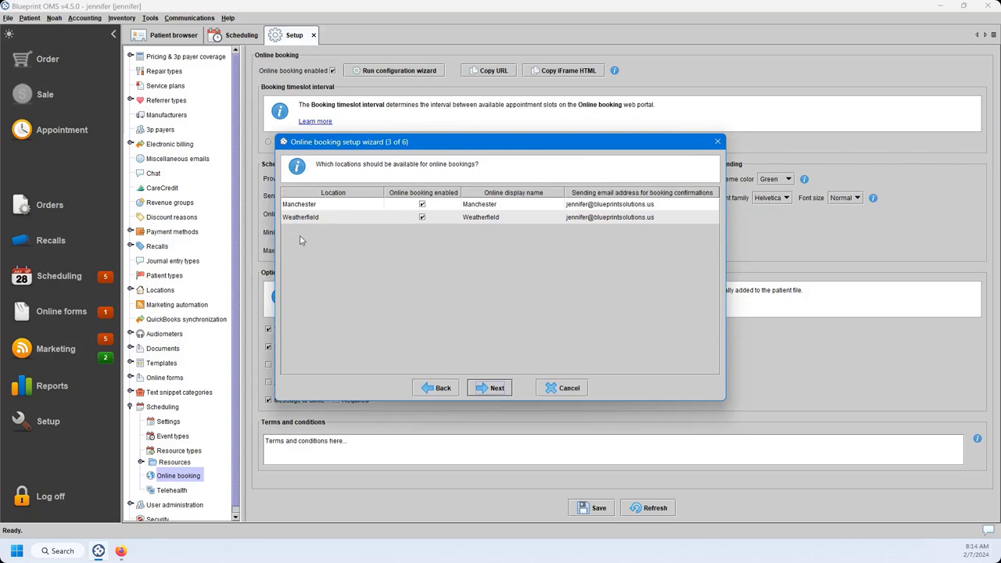
- Review the online display names and sending email addresses of Manchester and Weatherfield, and accept the locations page with both enabled
left_click(422, 217)
left_click(524, 207)
double_click(520, 216)
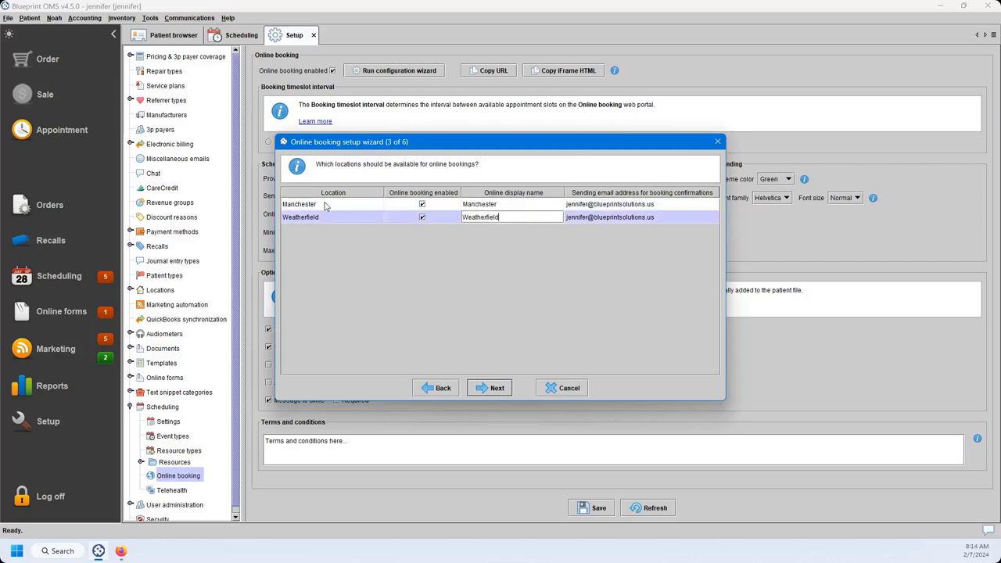
left_click(514, 203)
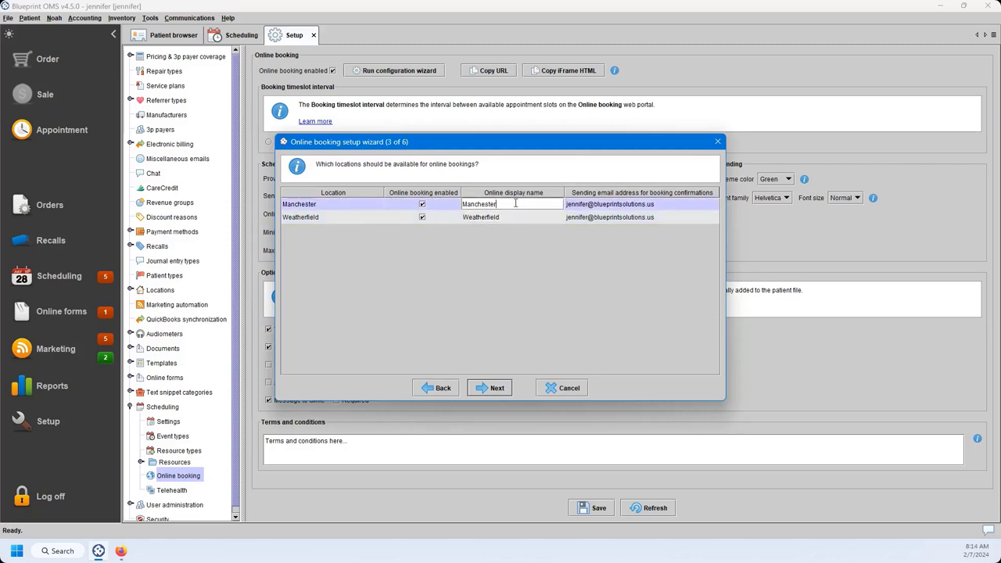
left_click(662, 209)
left_click(664, 220)
left_click(663, 208)
left_click(665, 212)
left_click(665, 204)
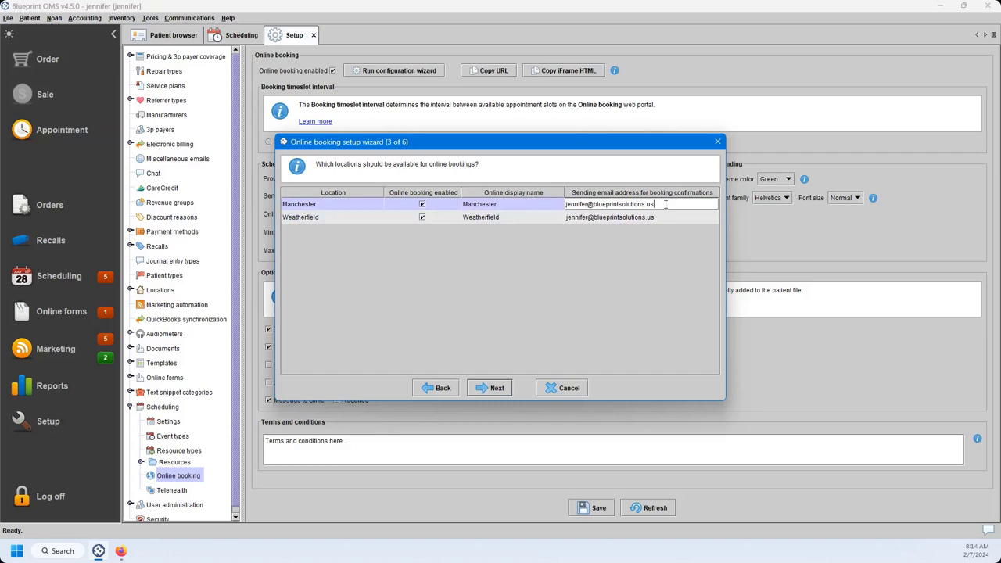
left_click(501, 388)
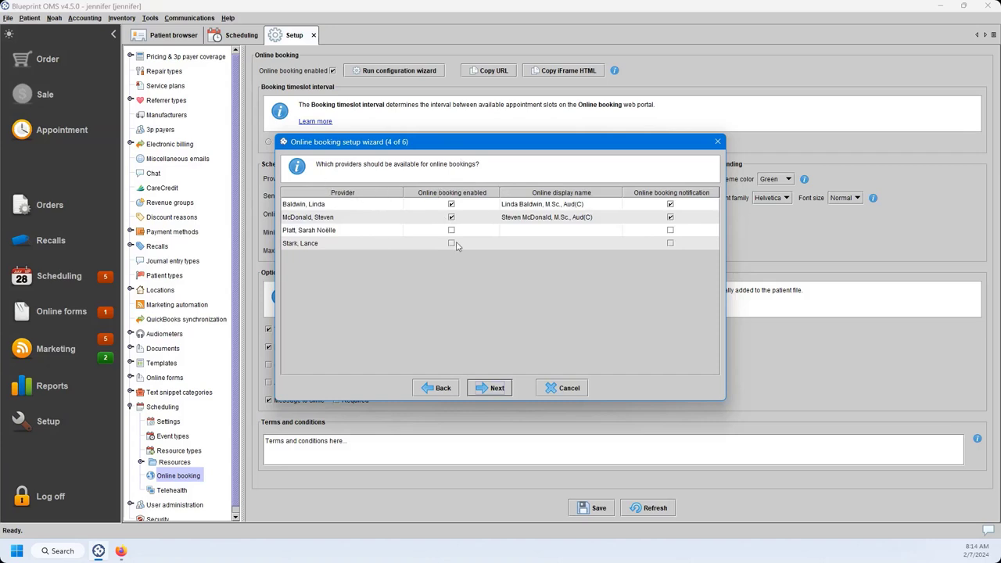
- Toggle online booking off and back on for the first two providers in the list
left_click(451, 204)
left_click(452, 204)
left_click(451, 217)
left_click(451, 217)
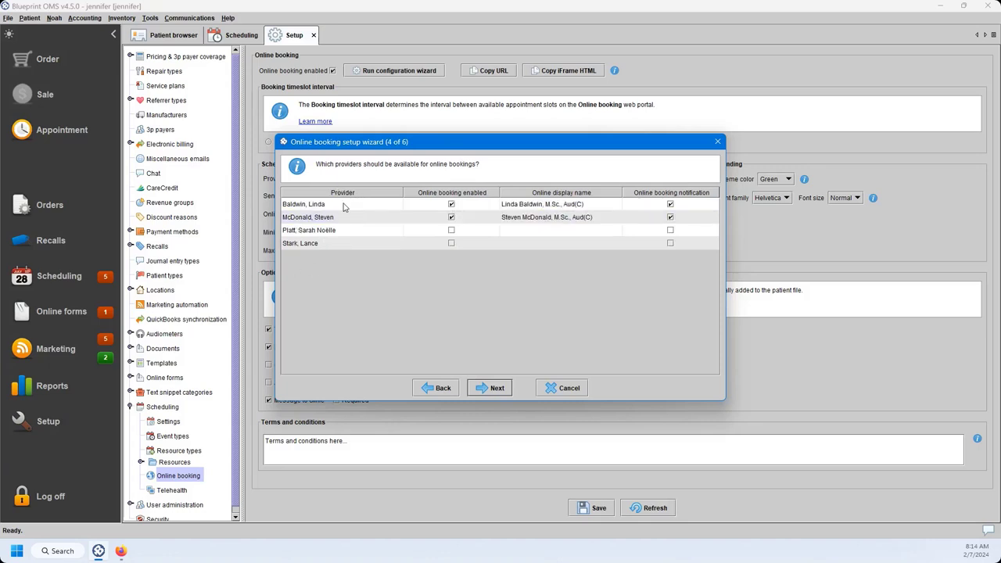
- Review the first two providers' online display names and booking notifications, and accept the provider and scheduling method pages
double_click(580, 205)
left_click(602, 217)
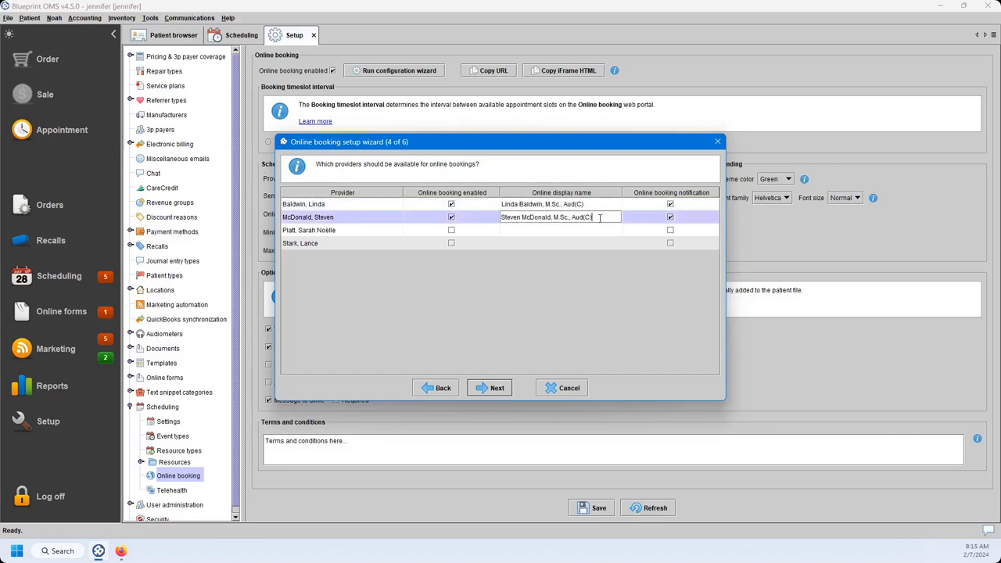
left_click(602, 205)
left_click(601, 216)
left_click(603, 206)
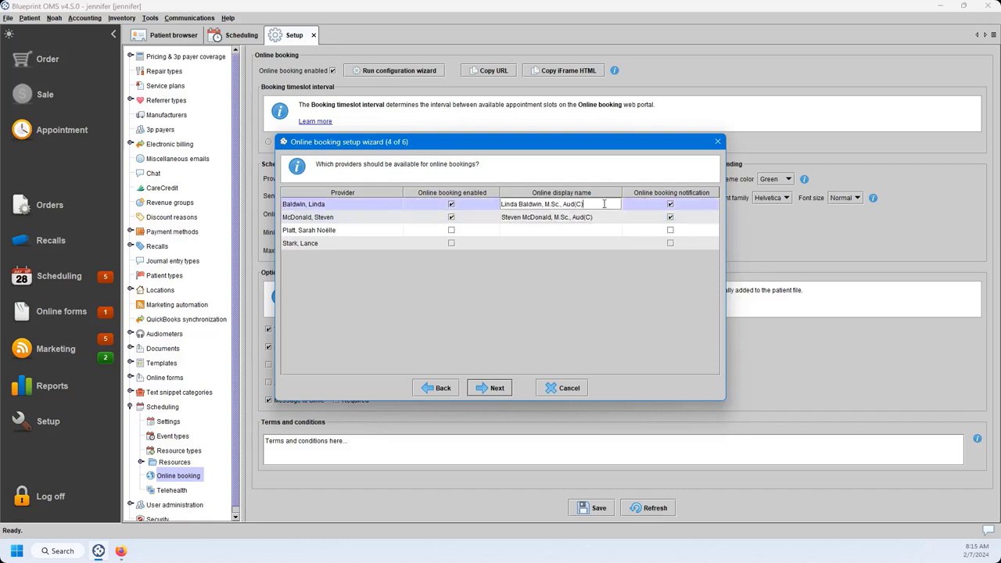
left_click(677, 207)
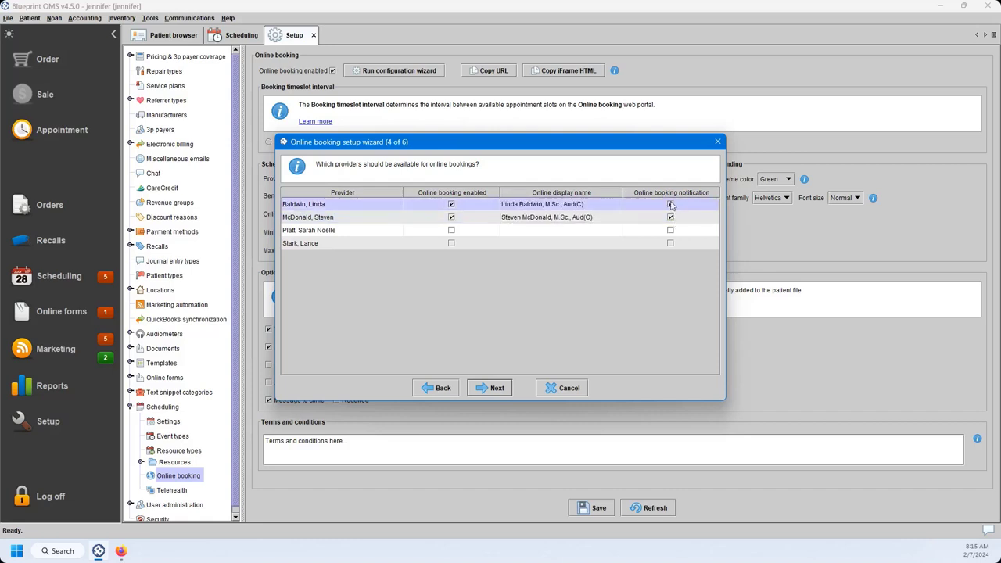
left_click(673, 220)
left_click(671, 205)
left_click(497, 388)
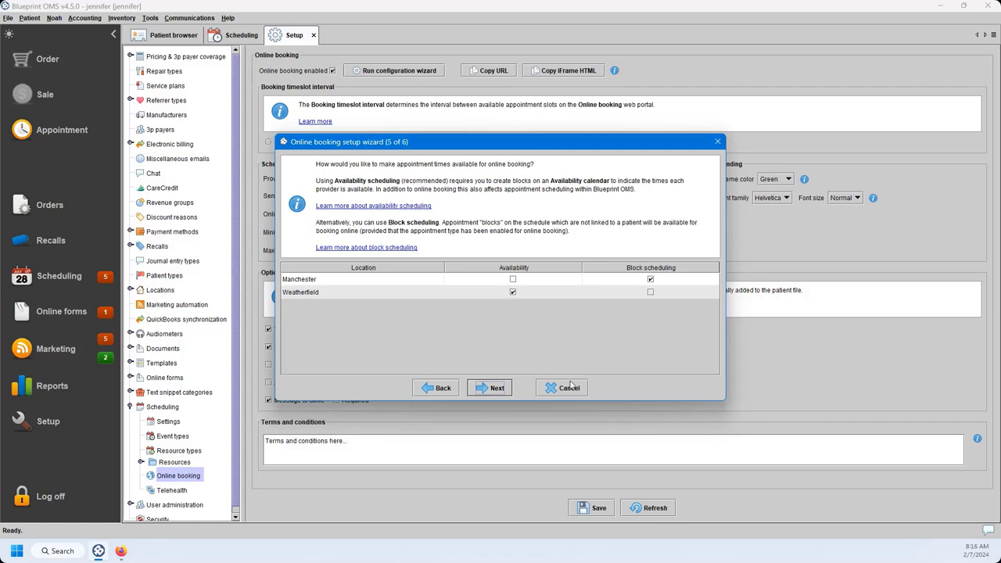
left_click(504, 384)
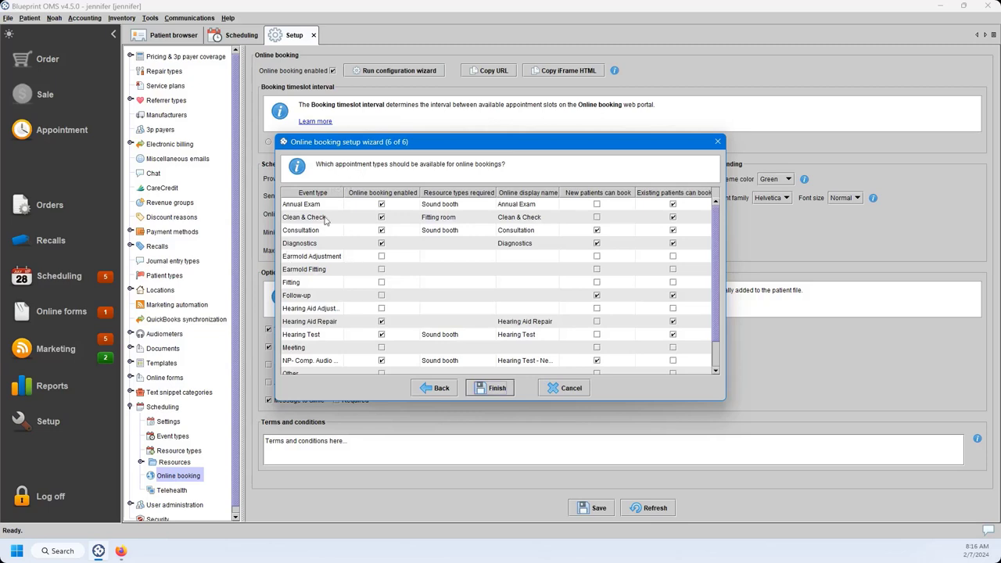
- Toggle online booking for Diagnostics off and back on, and view the required resource types for Annual Exam without changing them
left_click(381, 243)
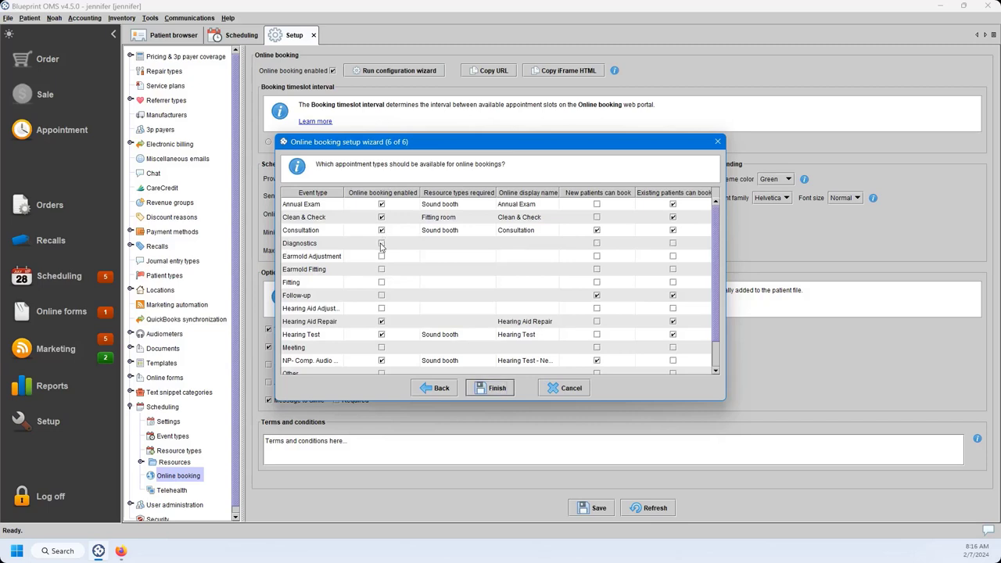
left_click(381, 243)
double_click(471, 205)
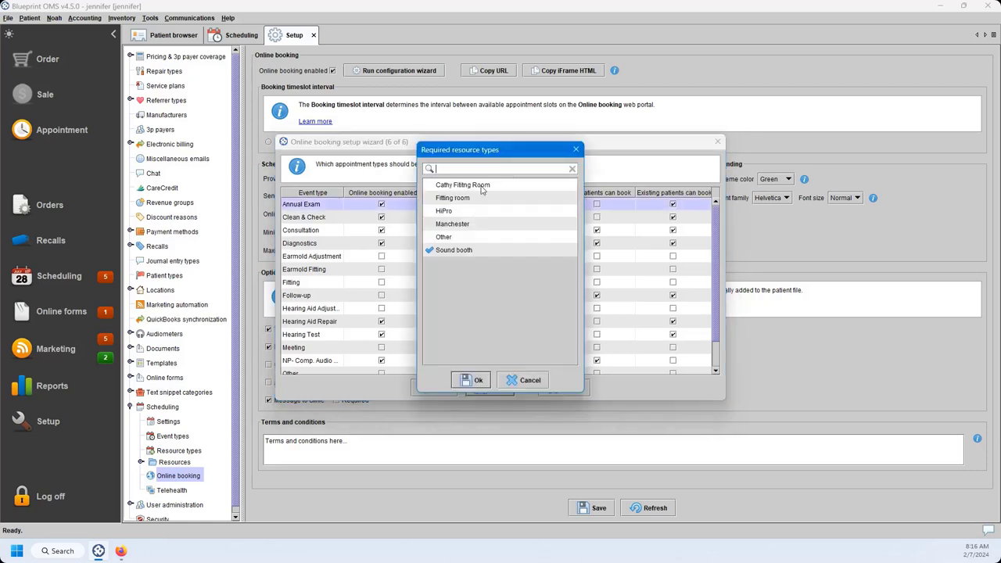
left_click(525, 382)
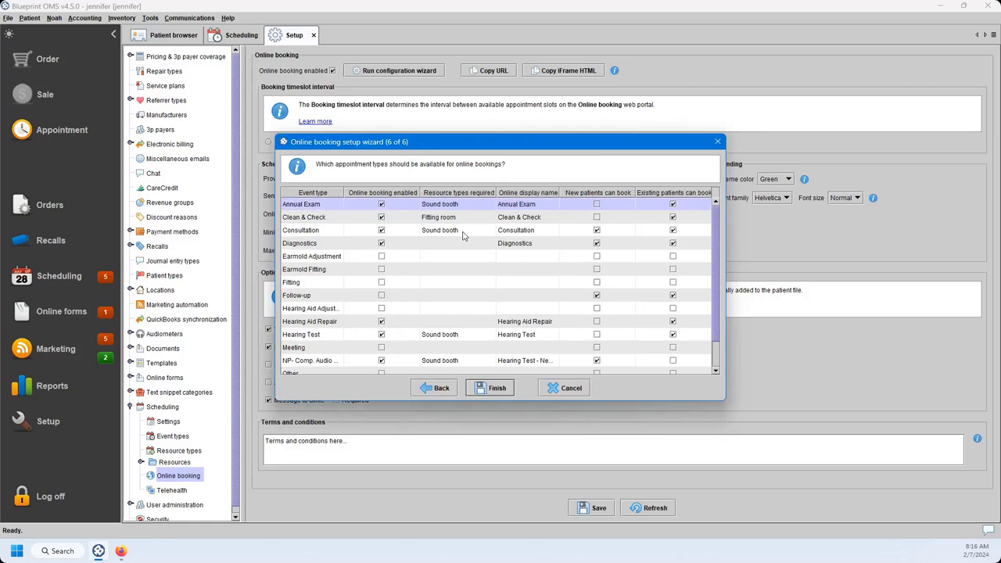
- Review the appointment types' online display names and the new and existing patient booking permissions, and finish the setup wizard
double_click(536, 207)
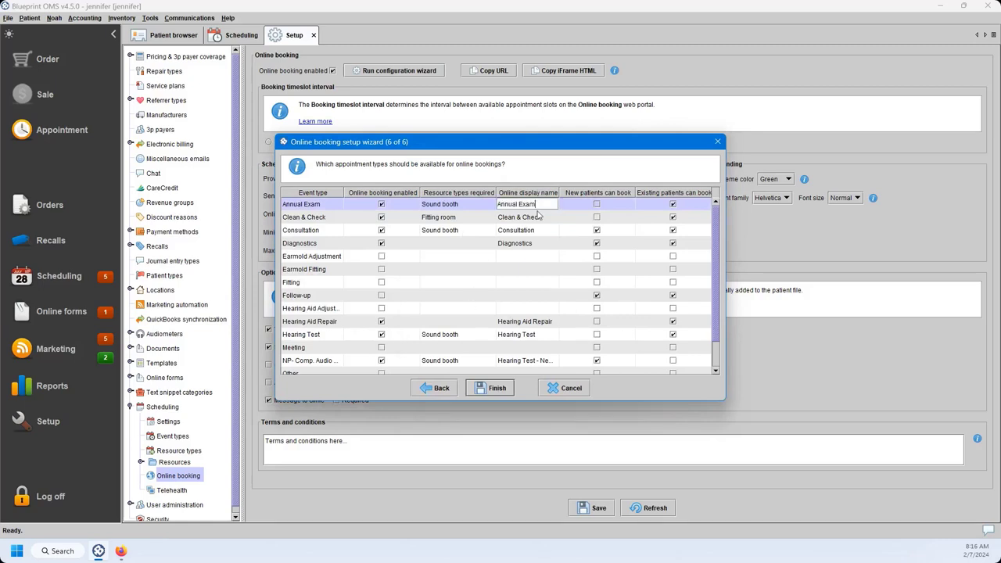
left_click(542, 218)
left_click(543, 231)
scroll(545, 251, "down", 1)
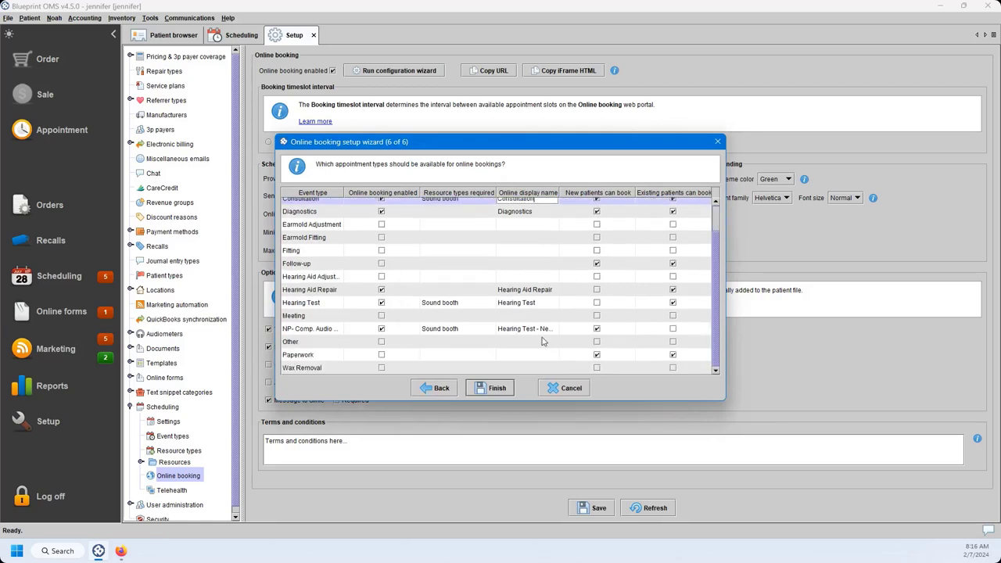
left_click(299, 333)
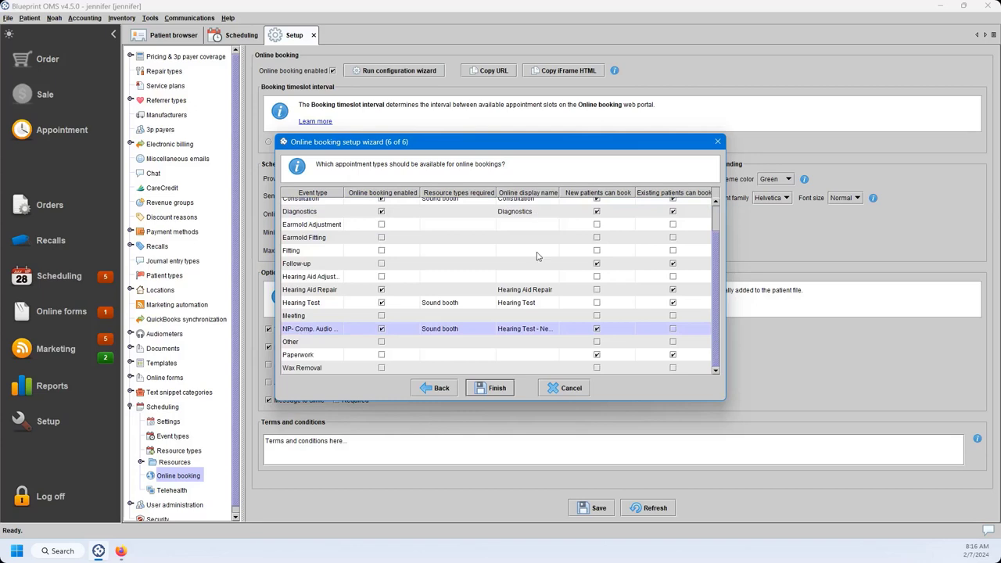
double_click(526, 328)
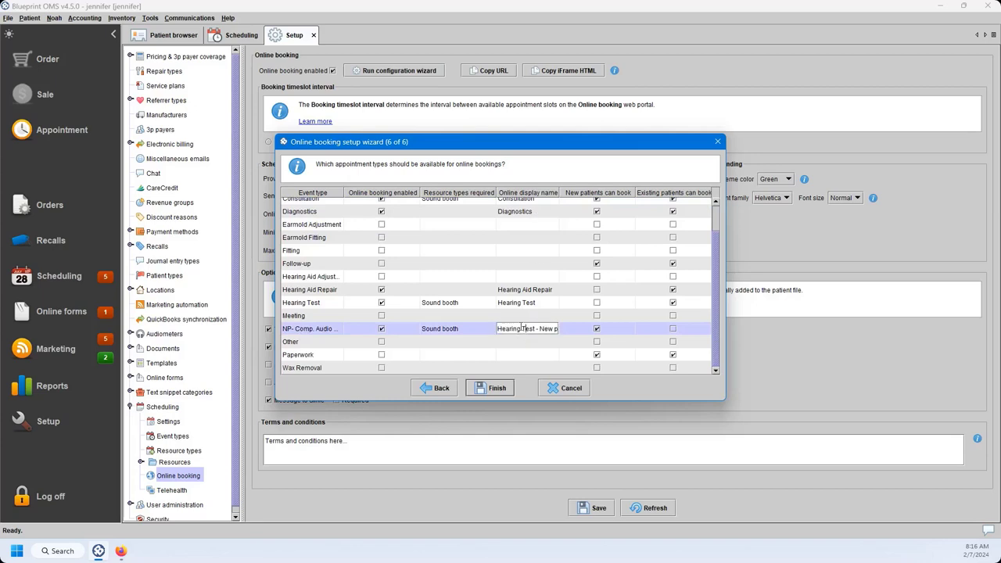
left_click(599, 331)
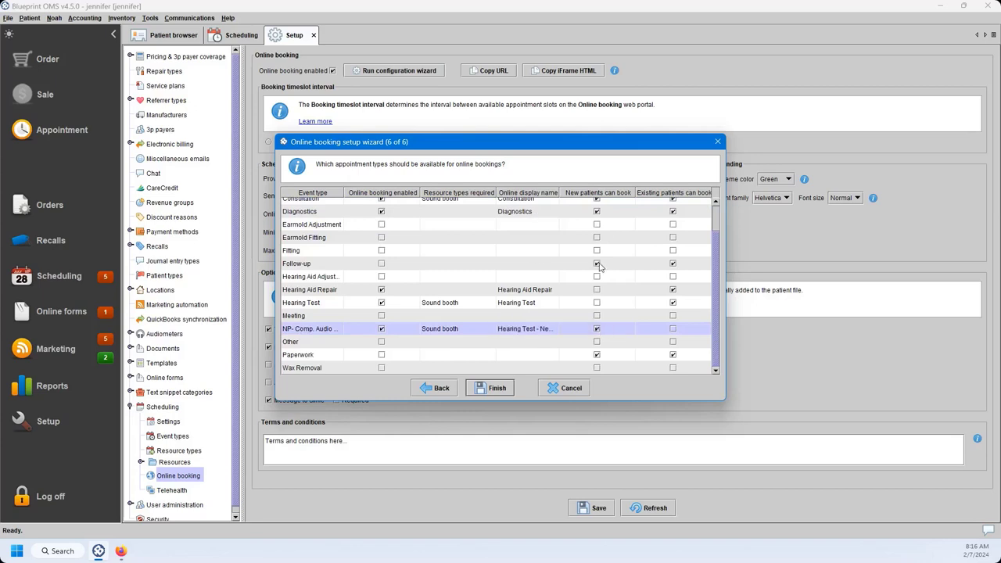
left_click(677, 331)
scroll(595, 328, "up", 2)
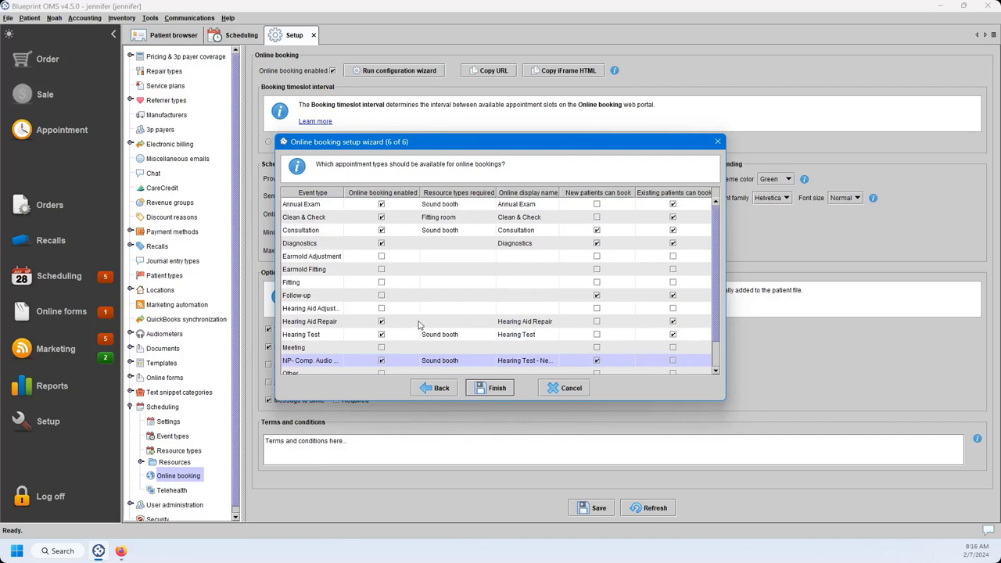
left_click(488, 390)
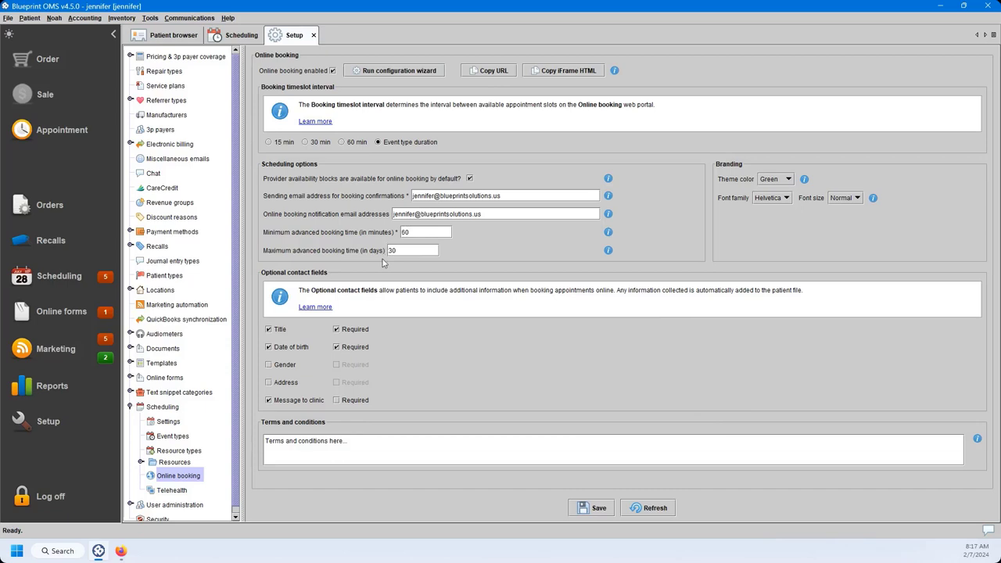
- Examine the available theme color, font family and font size options for the booking page branding
left_click(781, 181)
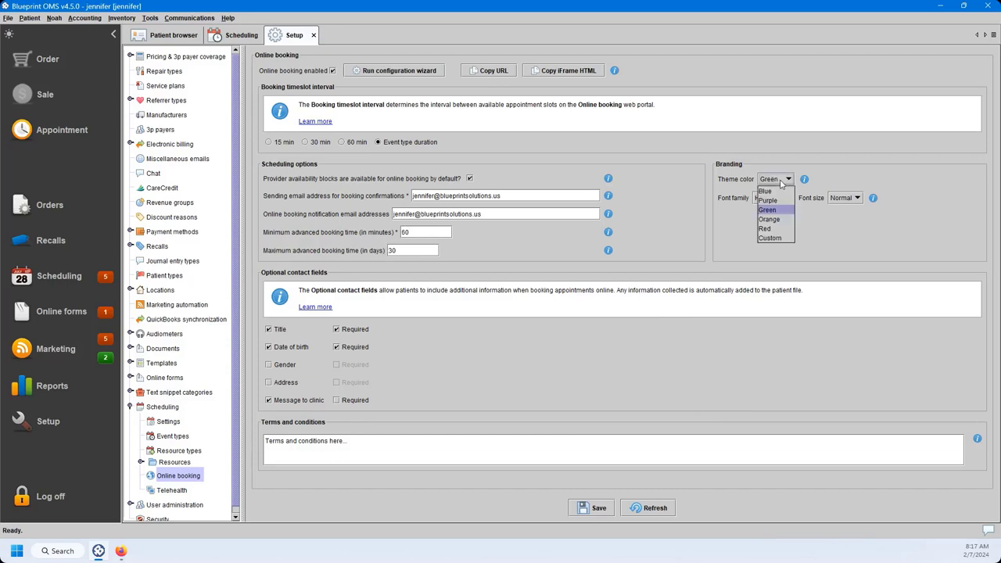
left_click(782, 181)
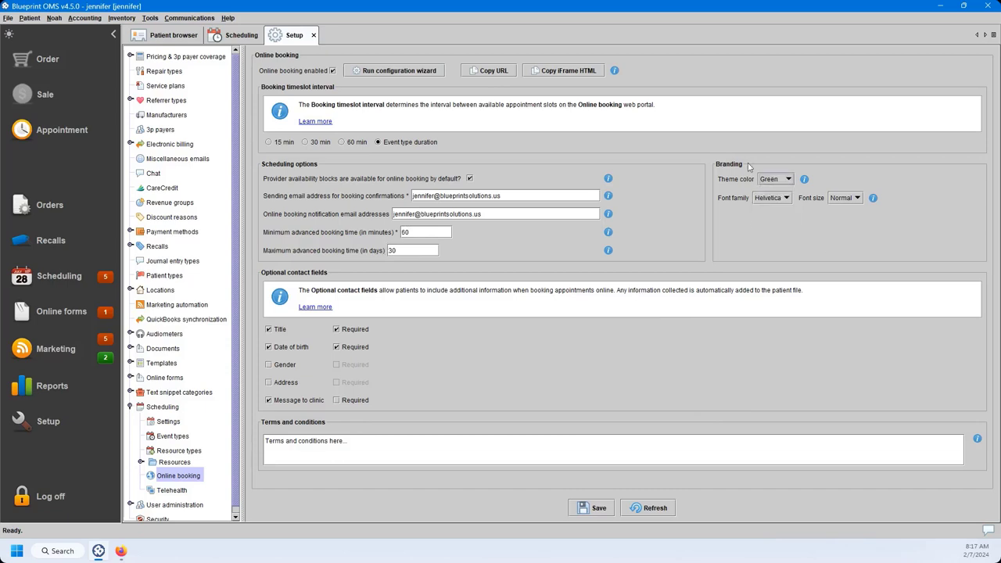
left_click(785, 198)
left_click(785, 198)
left_click(857, 198)
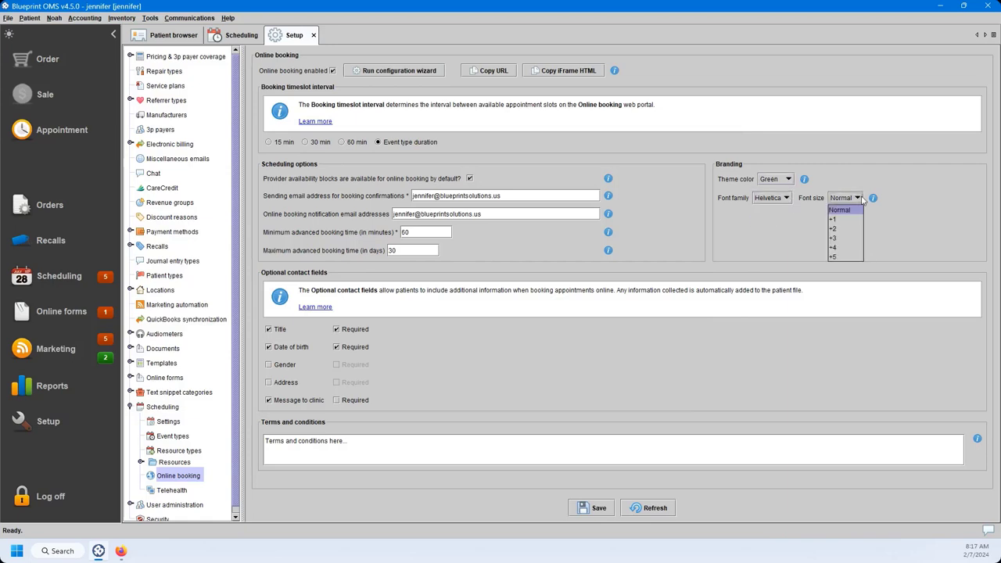
left_click(858, 198)
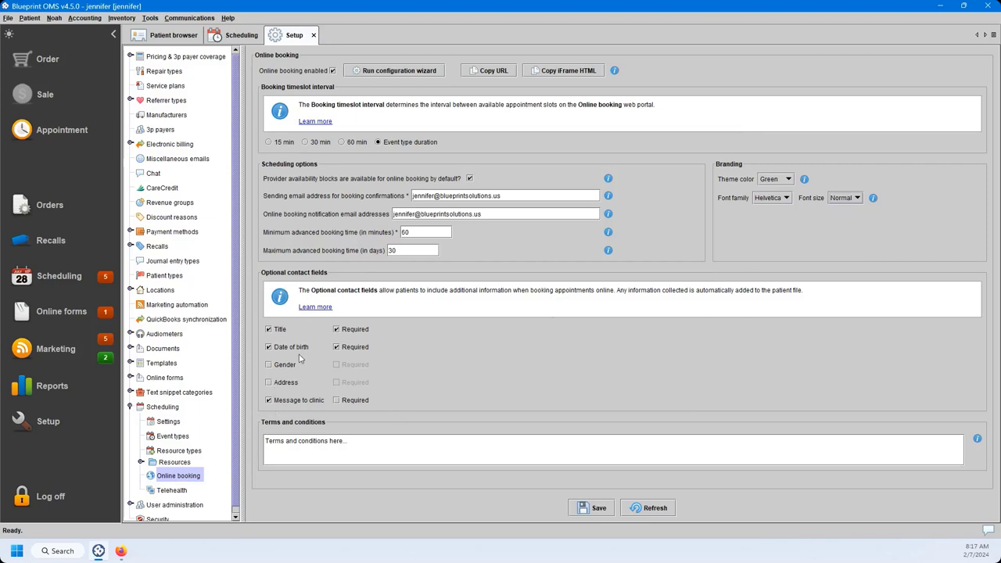
- Enable Address as an optional contact field and save the online booking settings
left_click(269, 383)
left_click(268, 384)
left_click(271, 384)
left_click(598, 509)
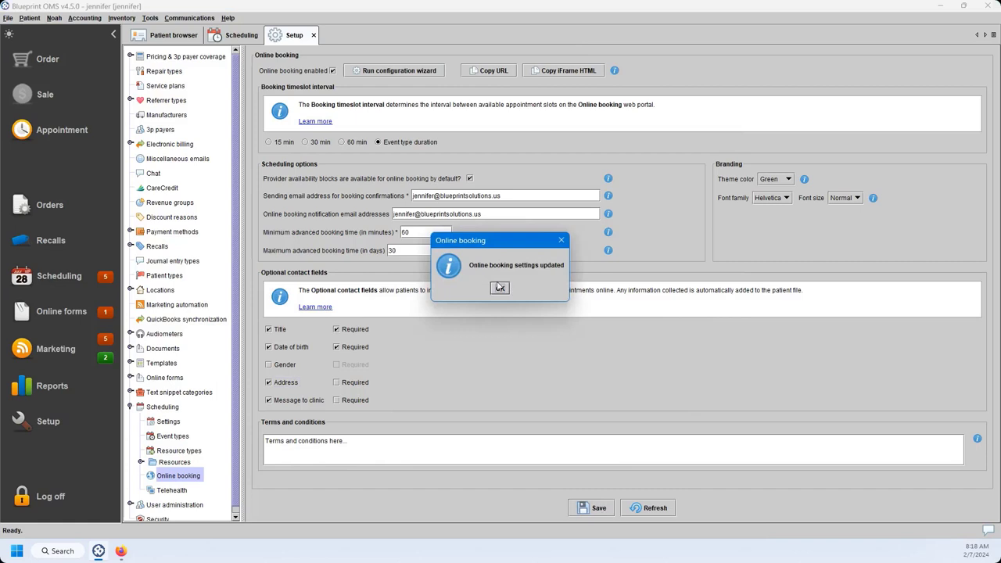
left_click(499, 287)
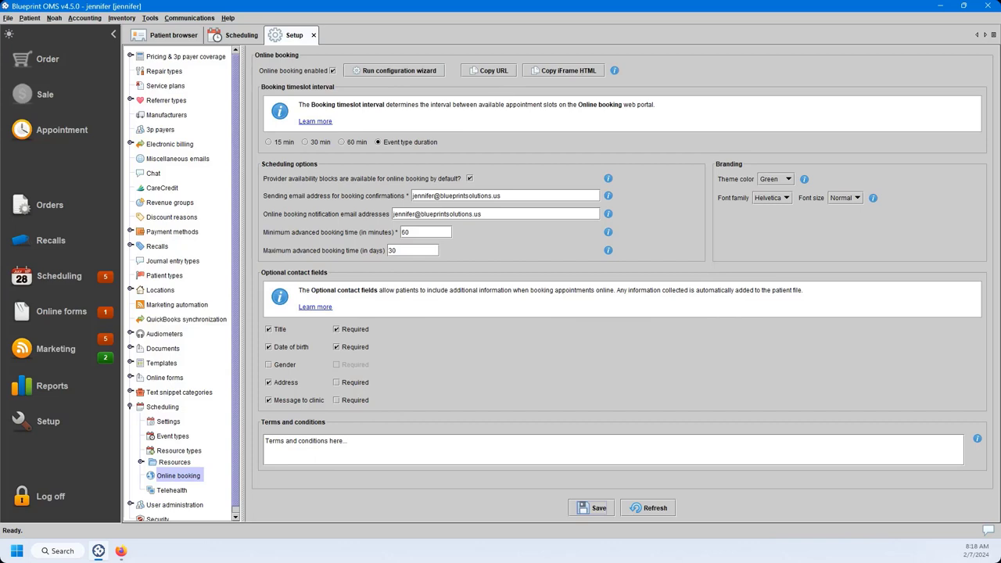
- Open the NP- Comp. Audio Eval event type for editing to view its online booking settings
left_click(168, 437)
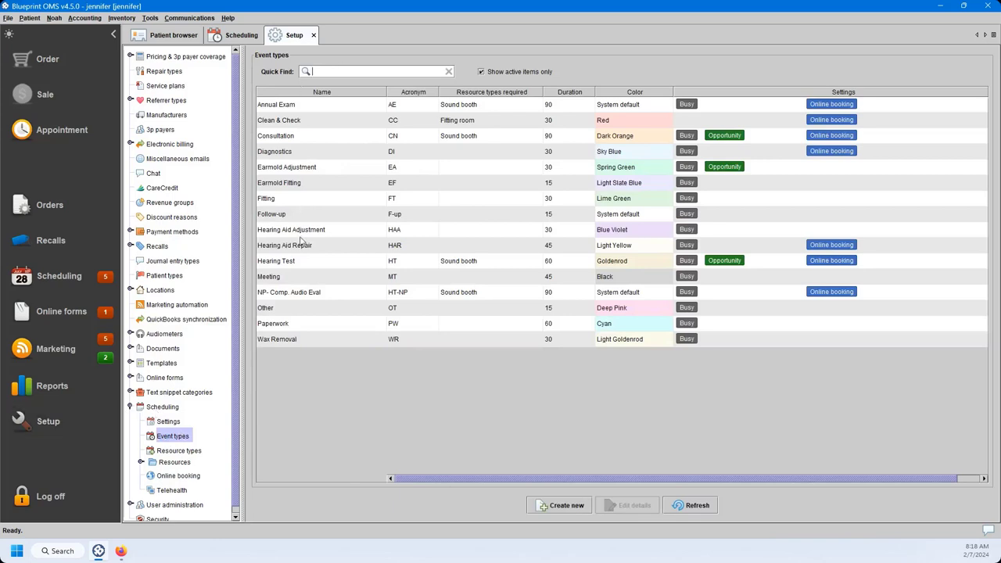
left_click(302, 294)
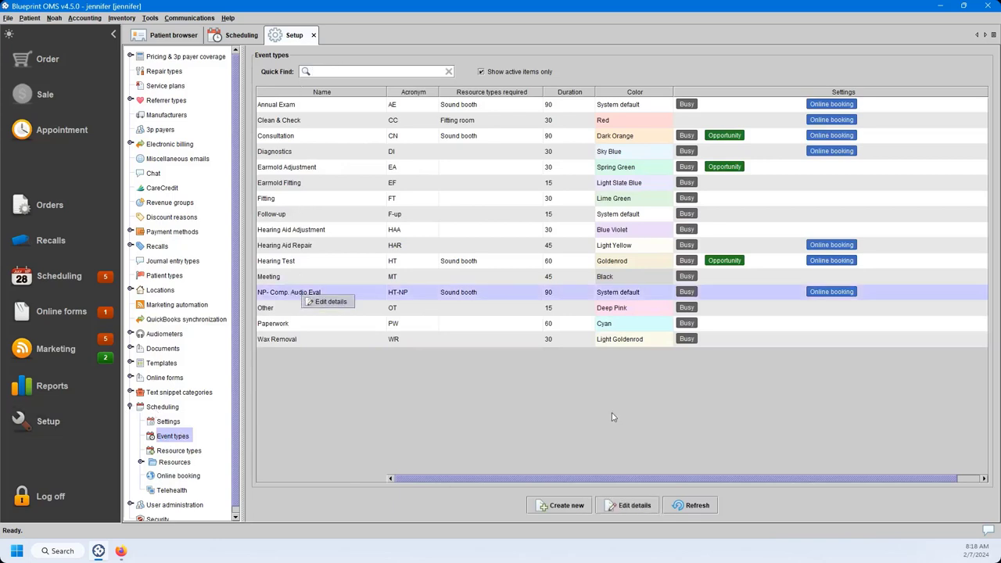
left_click(338, 303)
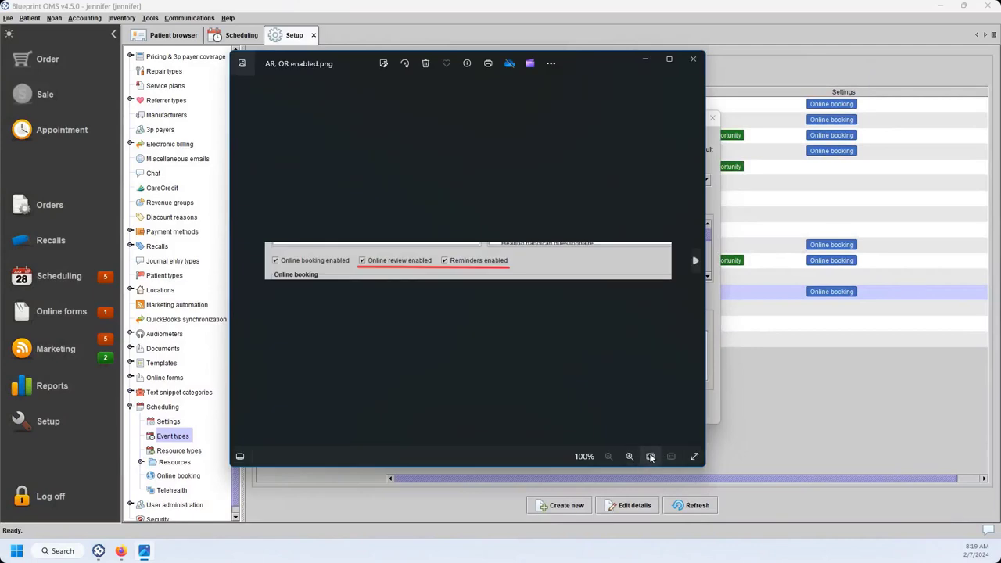
- View the example image of the online review and reminders options, close it, and update the event type without changes
left_click(649, 457)
left_click_drag(587, 67, 839, 54)
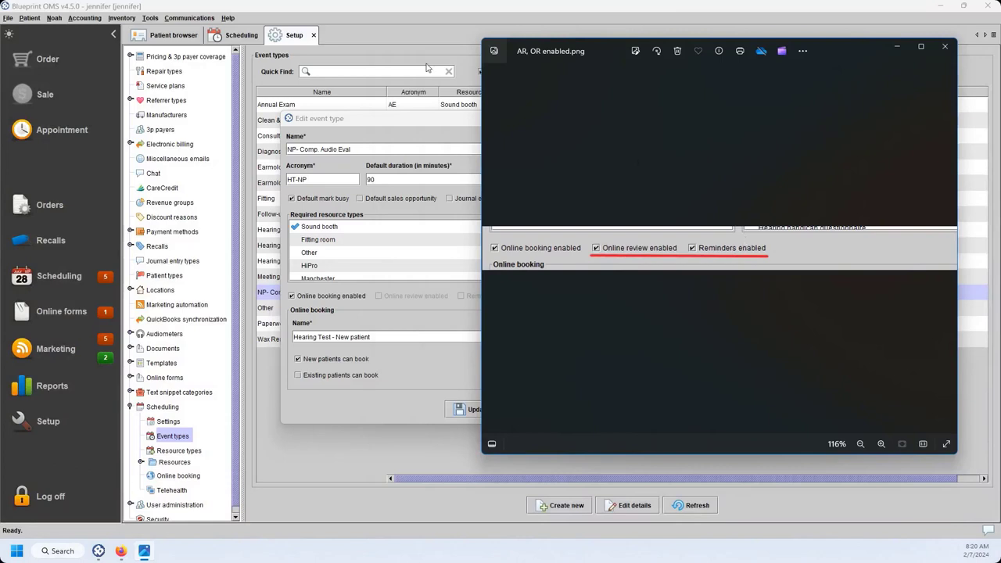
left_click(944, 47)
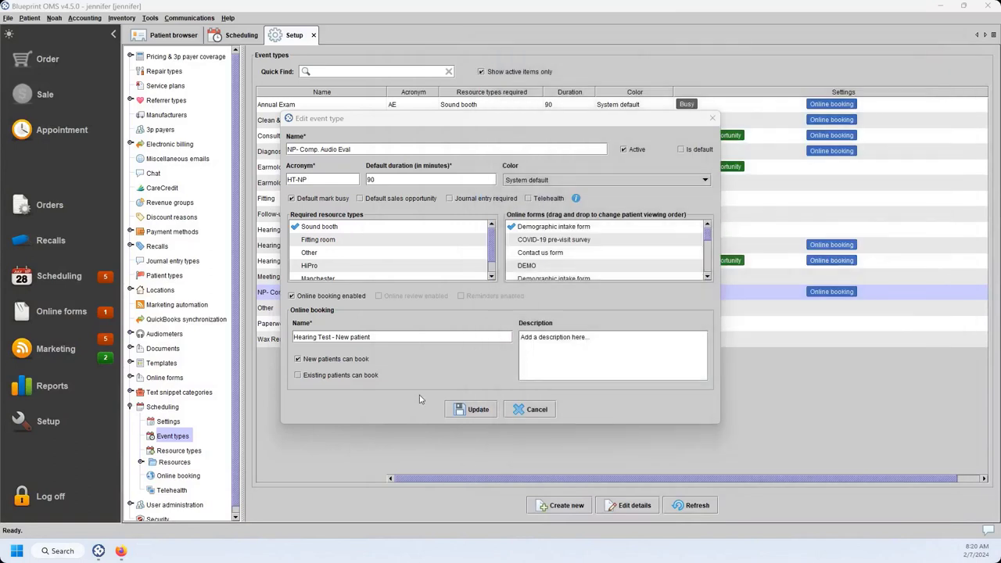
left_click(463, 410)
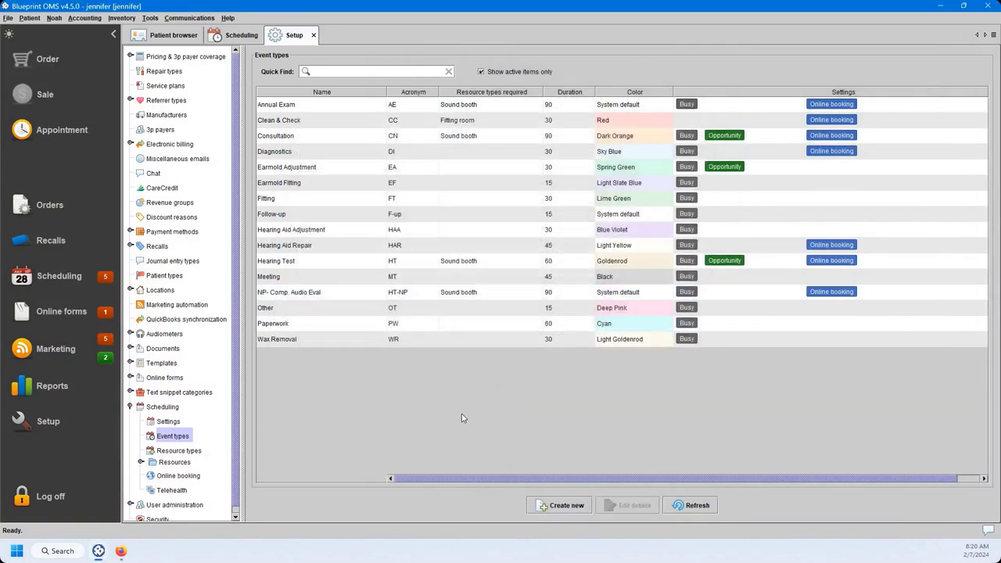
- View the online forms settings and the Online forms request email template
left_click(171, 378)
left_click(131, 379)
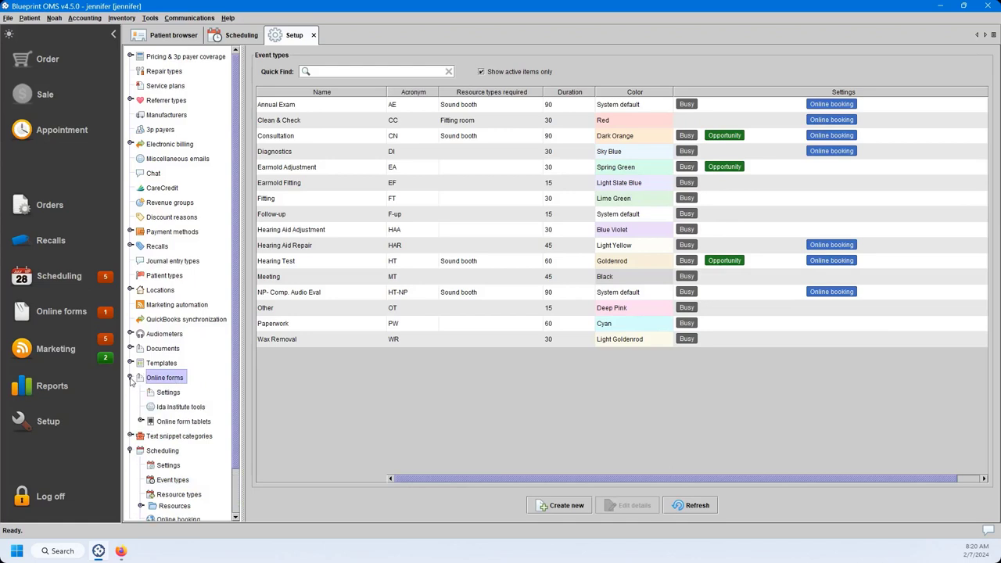
left_click(168, 391)
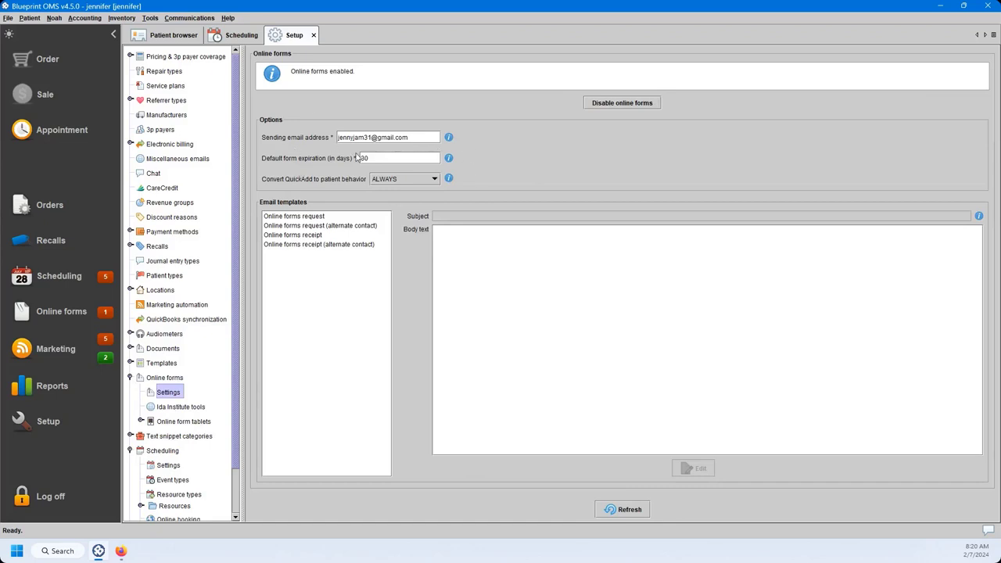
left_click(307, 219)
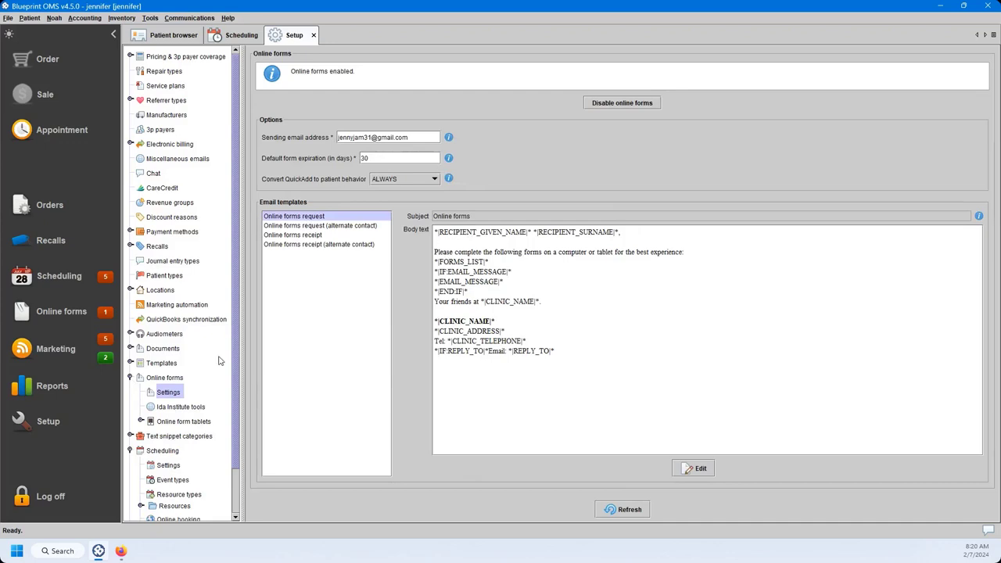
left_click(131, 378)
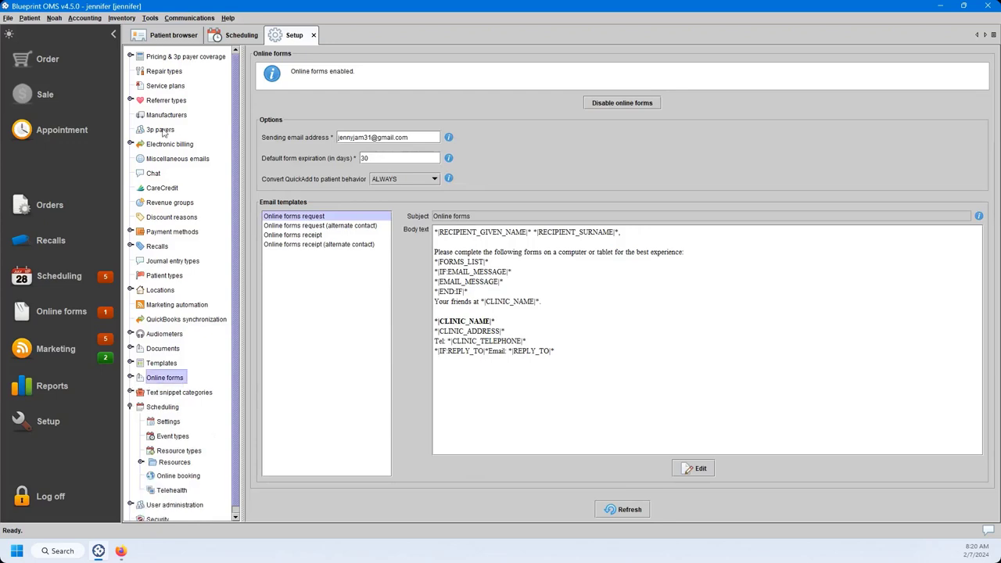
- Filter the schedule to the Weatherfield location and show the provider's availability blocks
left_click(229, 37)
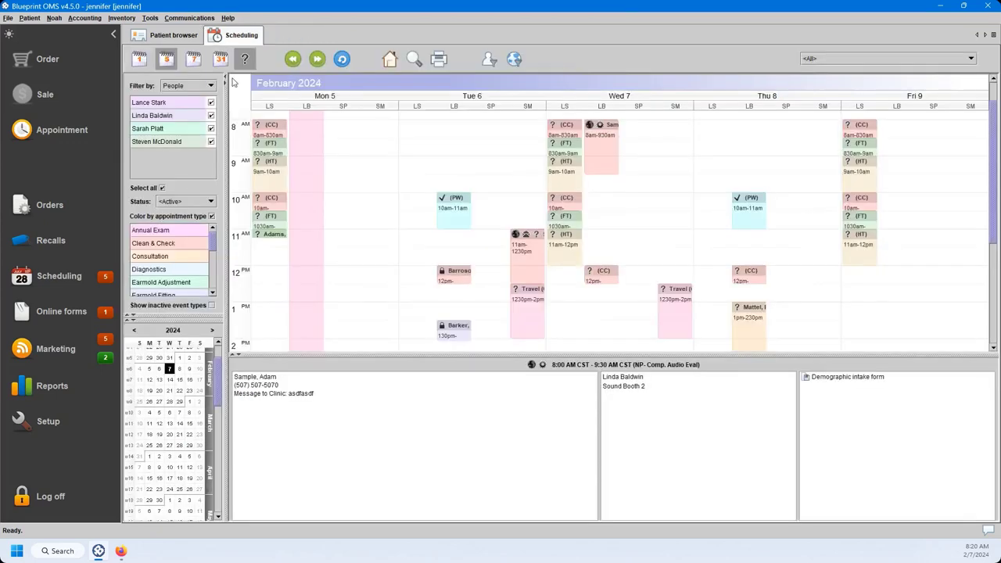
left_click(827, 58)
left_click(821, 90)
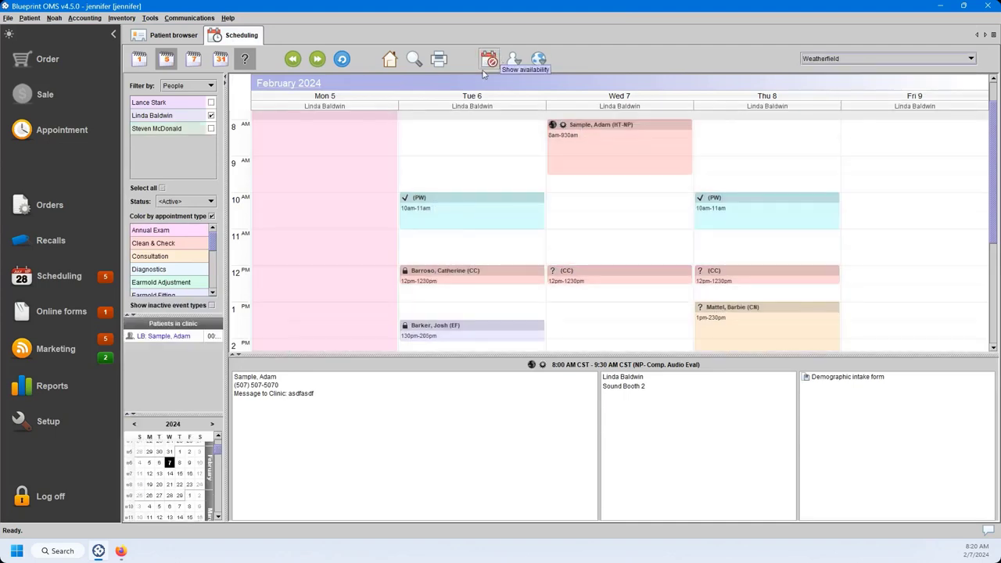
left_click(491, 59)
left_click(639, 156)
- Open Monday February 5's availability block details and view the appointment types allowed for online booking
left_click(262, 274)
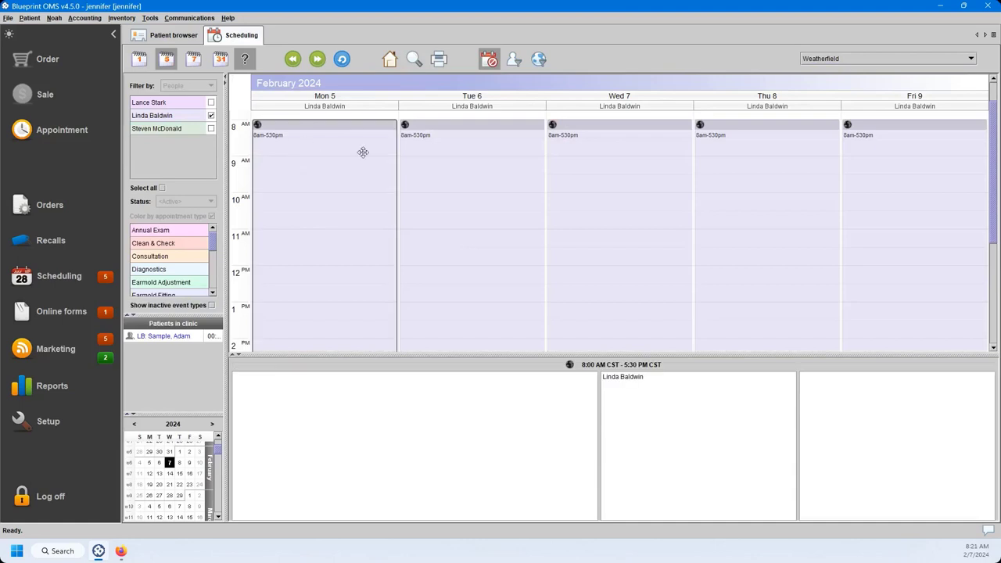
right_click(279, 145)
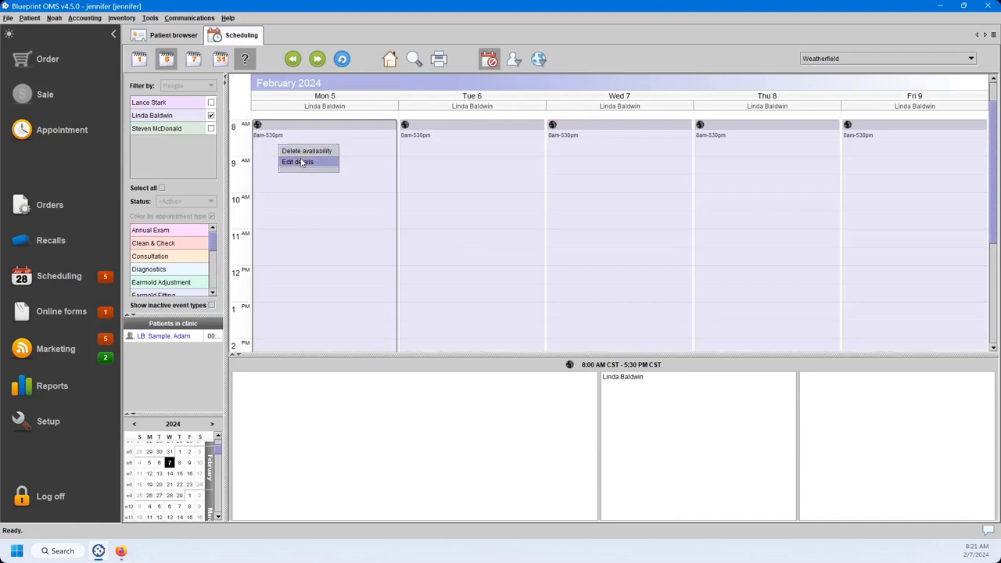
left_click(301, 161)
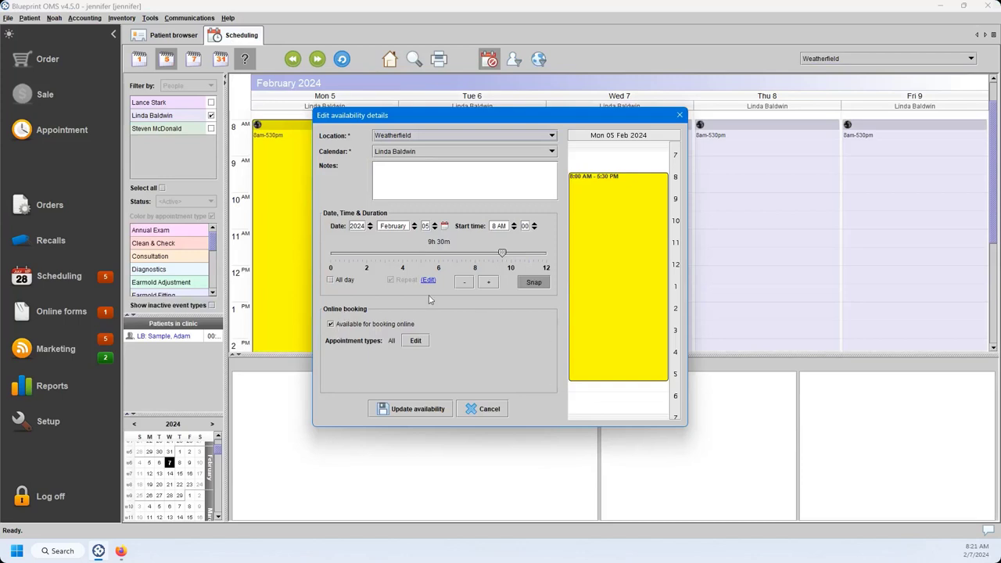
left_click(415, 340)
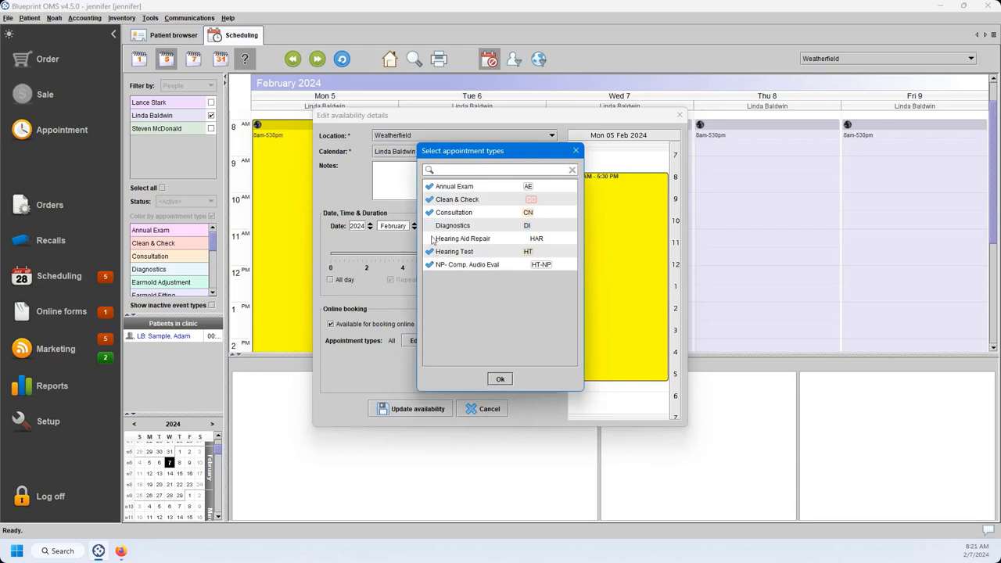
left_click(501, 379)
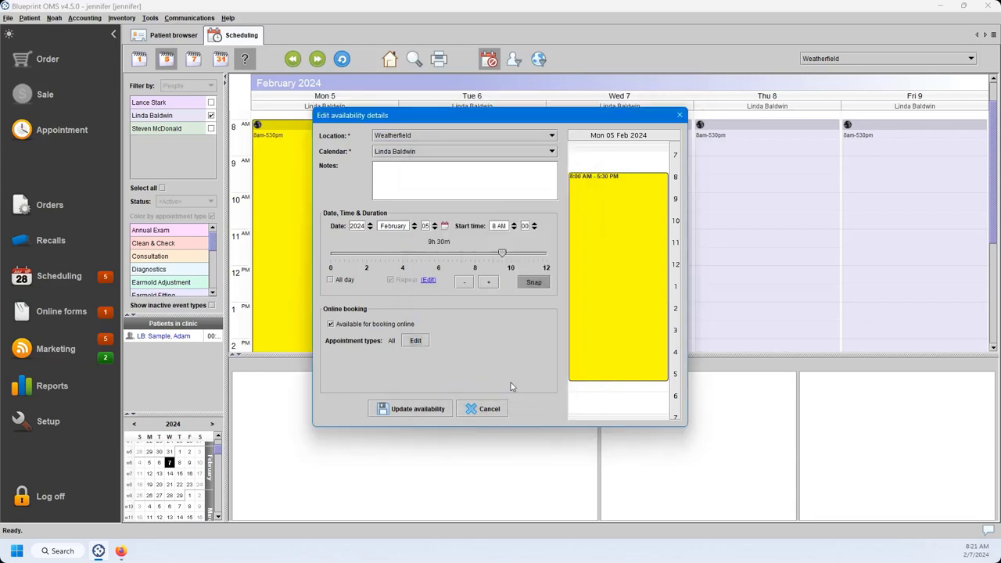
- View the options for updating repeating availability events, cancel the edit, and return the schedule to appointments
left_click(398, 410)
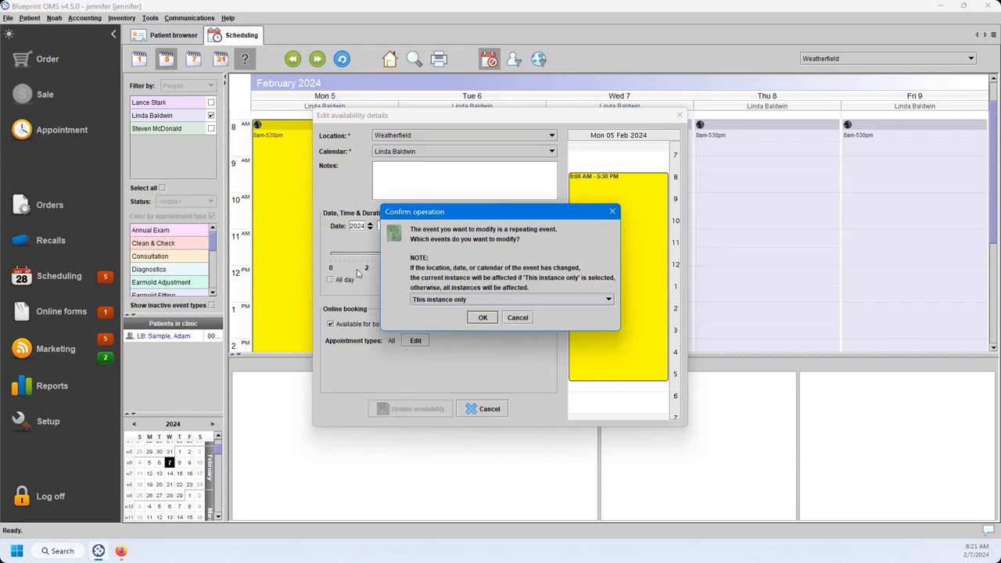
left_click(484, 301)
left_click(484, 320)
left_click(530, 324)
left_click(488, 410)
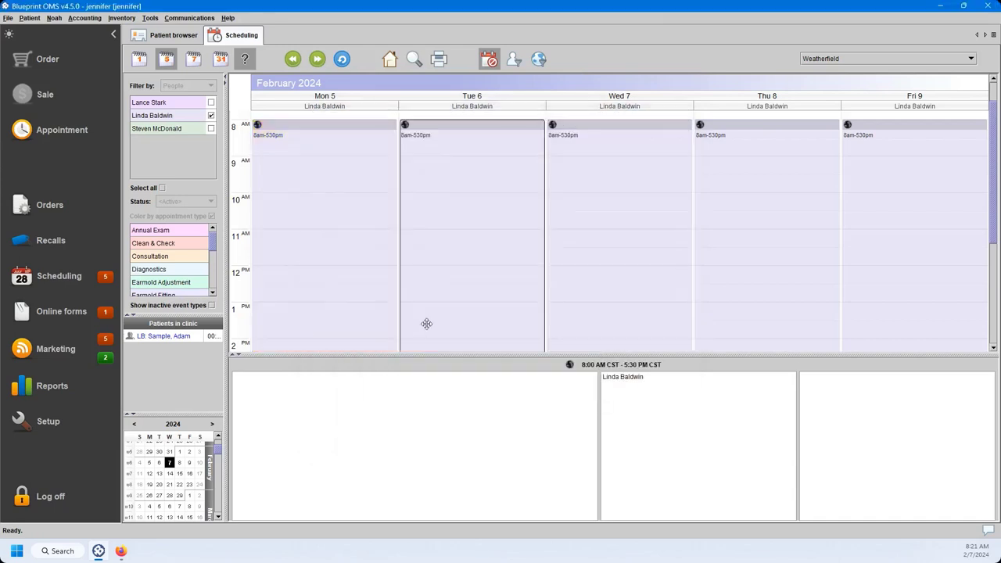
left_click(486, 60)
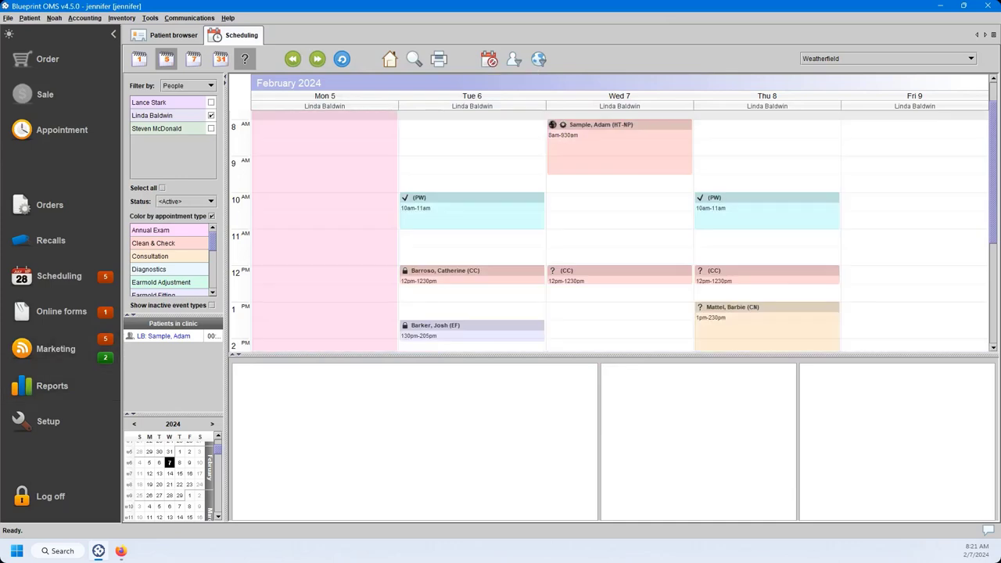
- Switch to the Online Booking page in Firefox and choose a Hearing Test - New patient appointment as a first-time visitor
left_click(74, 316)
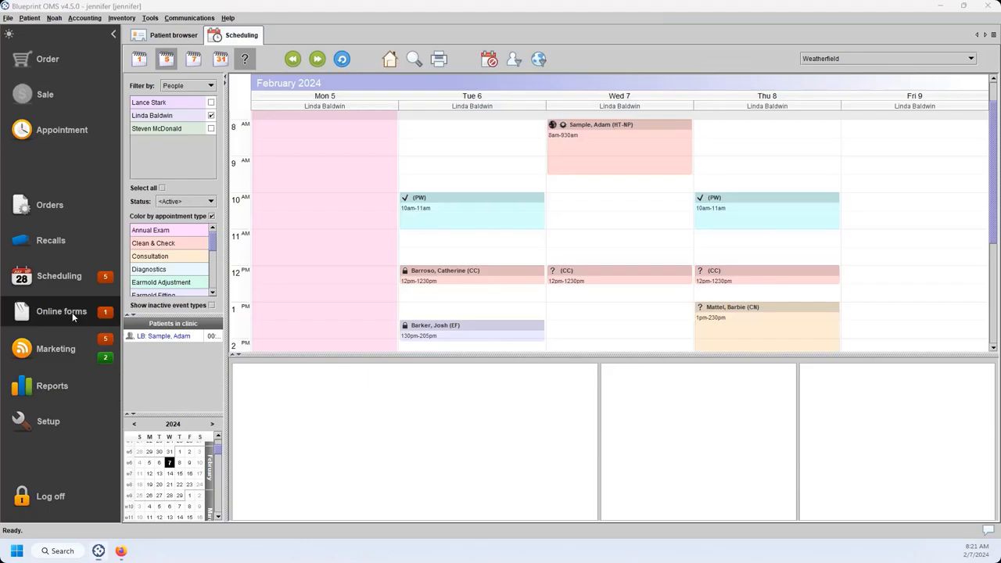
key("super+Tab")
left_click(711, 234)
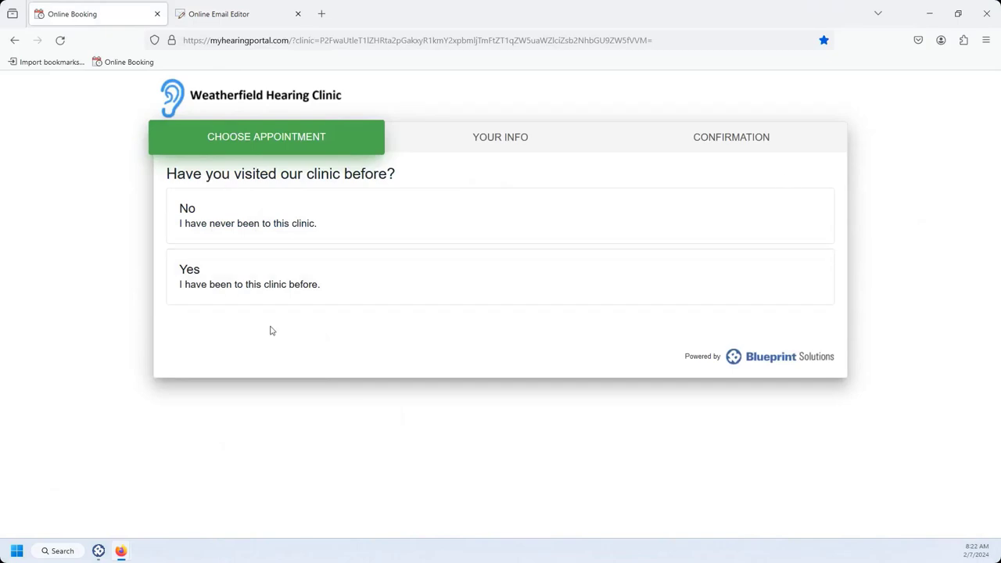
left_click(304, 227)
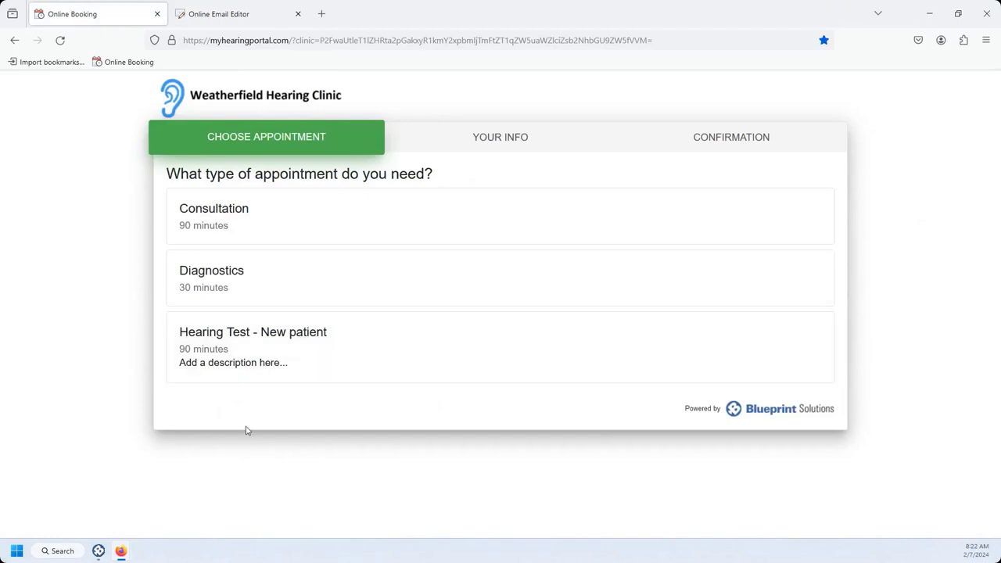
left_click(245, 354)
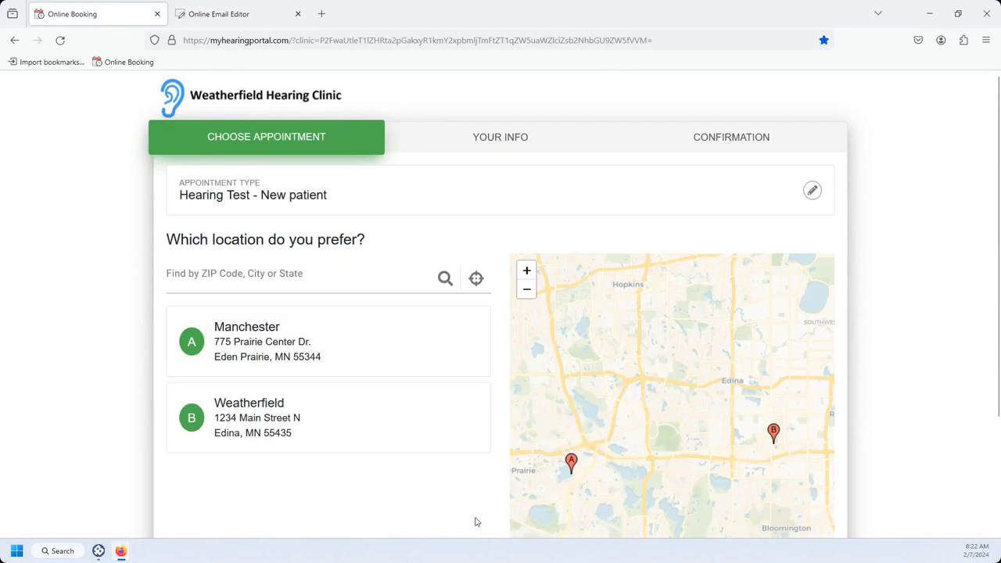
- Find clinic locations near ZIP code 55435 and choose the 9:30 AM slot at Weatherfield on February 7, 2024
left_click(336, 285)
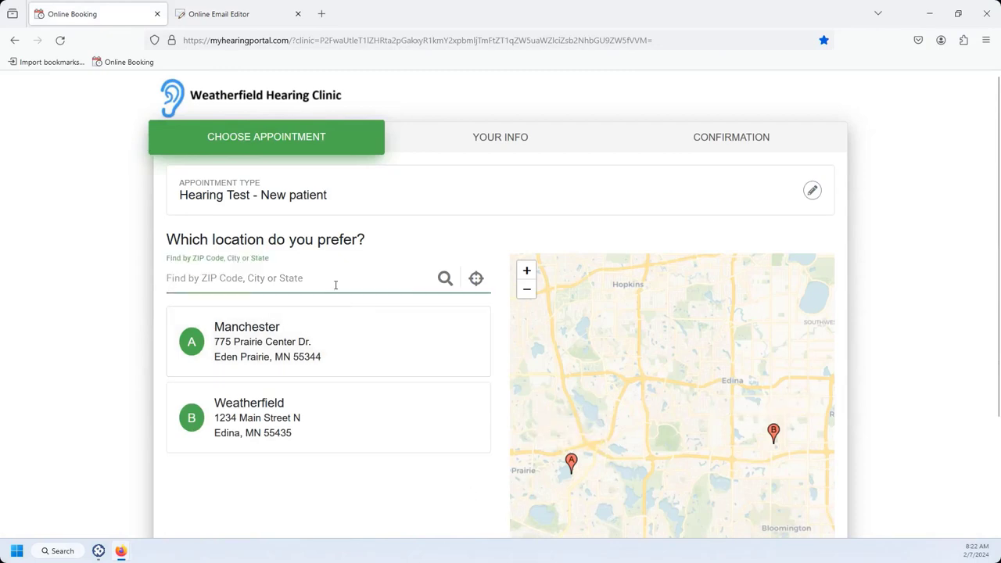
type("5543")
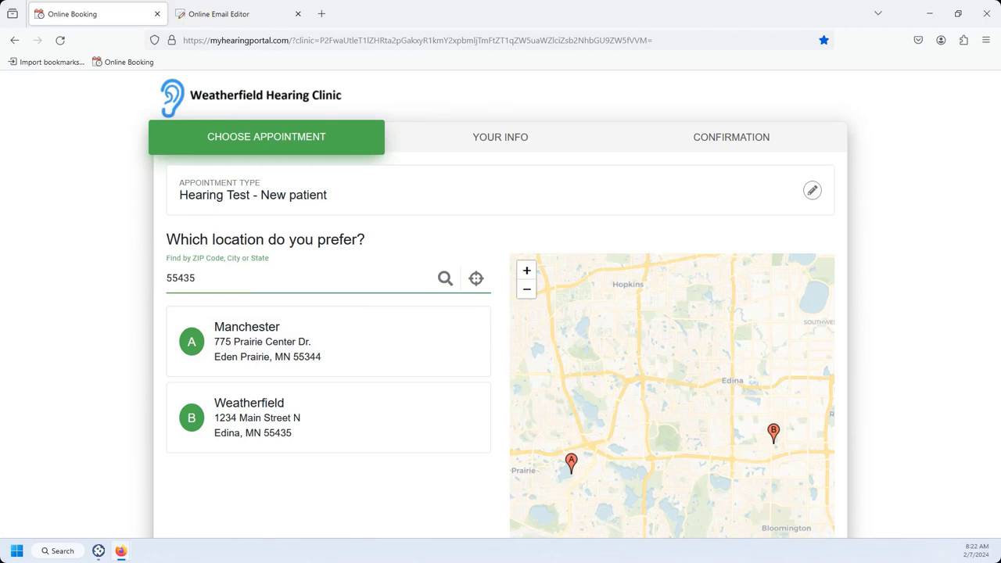
type("5")
key("Return")
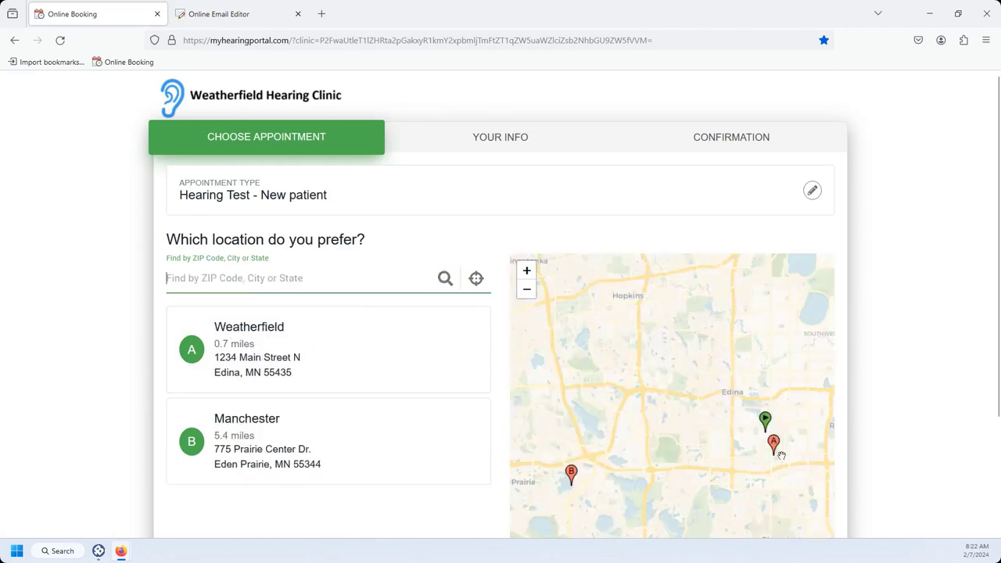
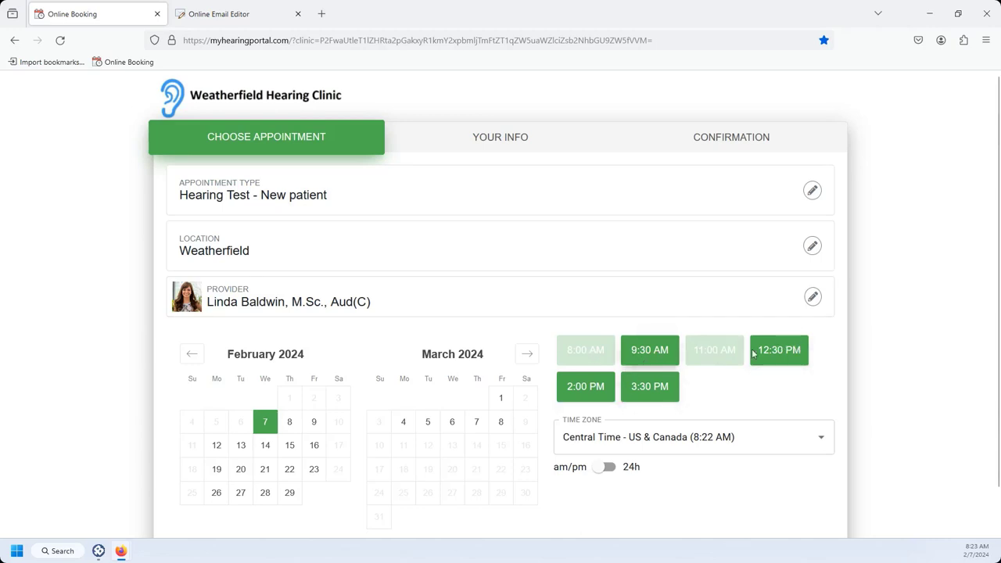
left_click(650, 351)
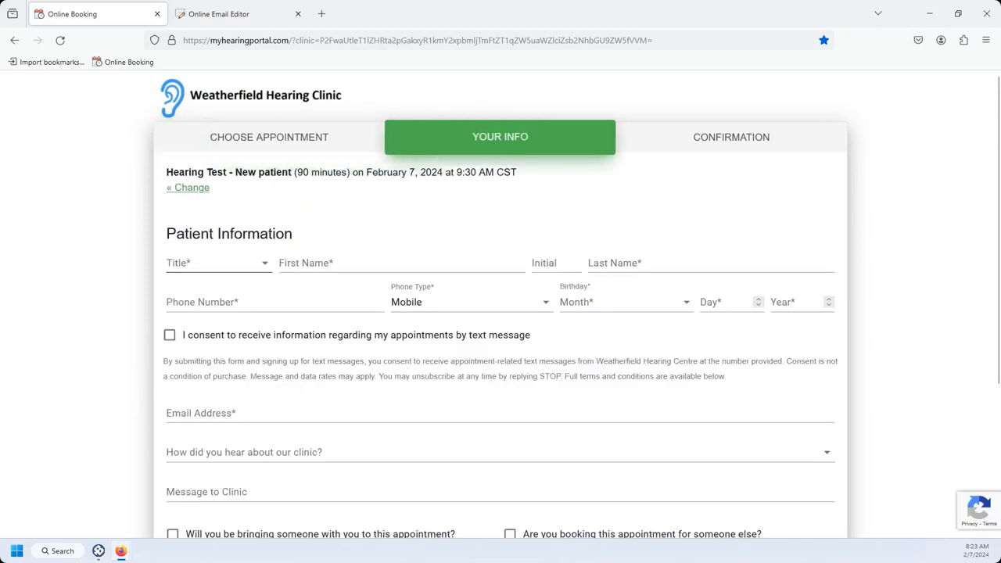
- Set the patient's title to Mr and enter the first name, last name and phone number
left_click(178, 273)
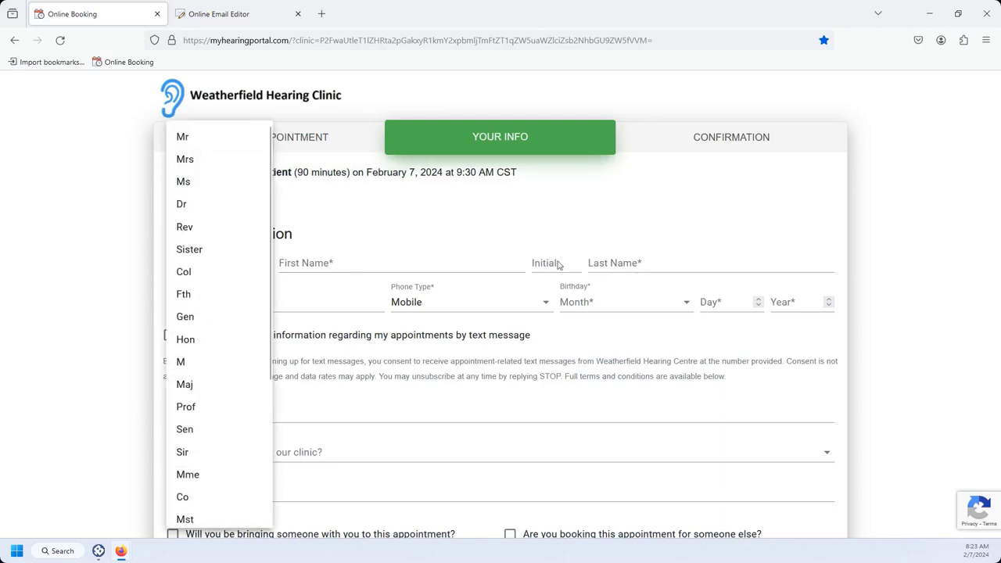
left_click(235, 139)
left_click(357, 263)
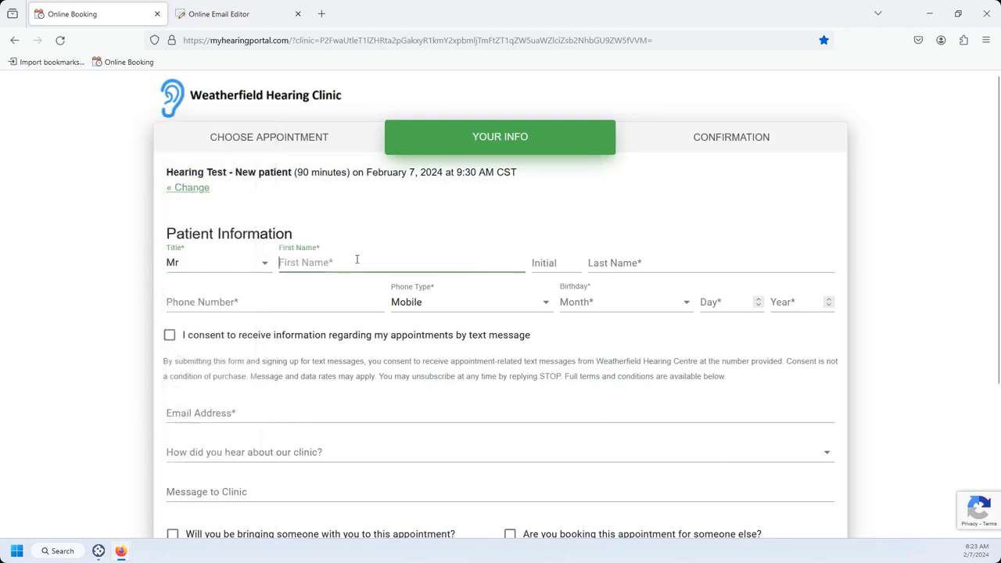
type("Jess")
key("Tab")
key("Tab")
type("Sample")
key("Tab")
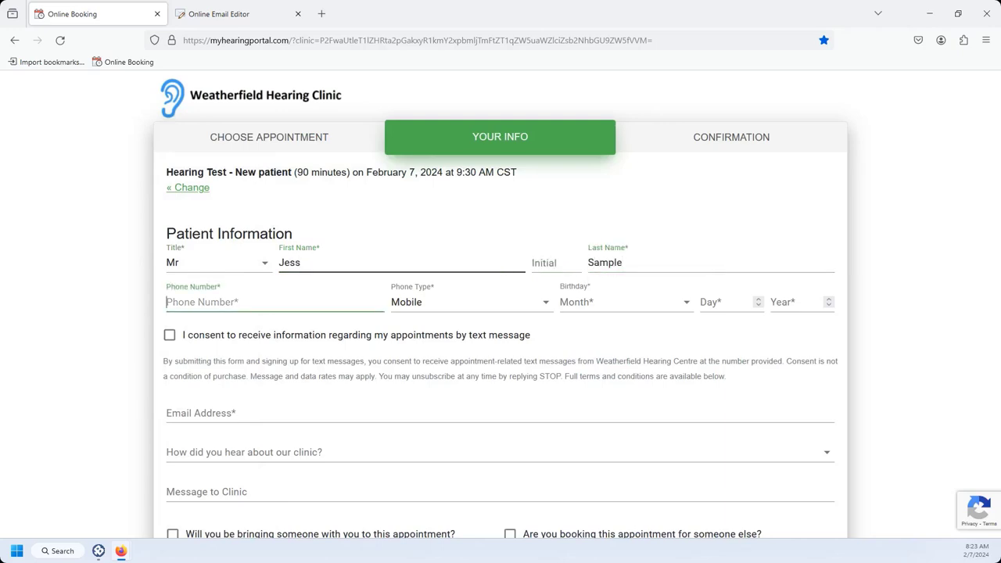
type("000) 000-0000")
key("Tab")
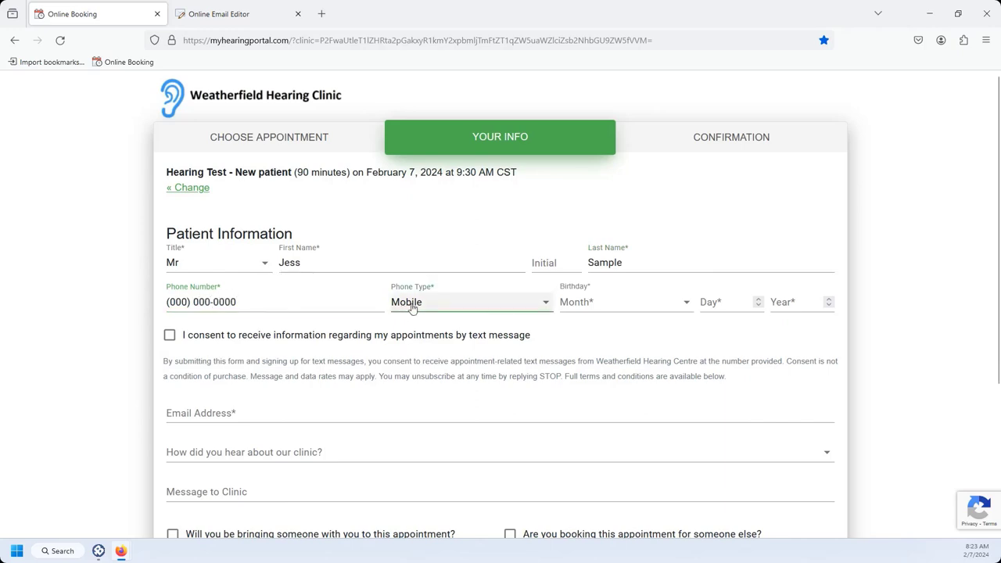
- Enter the patient's date of birth and set the phone type to Home
left_click(575, 303)
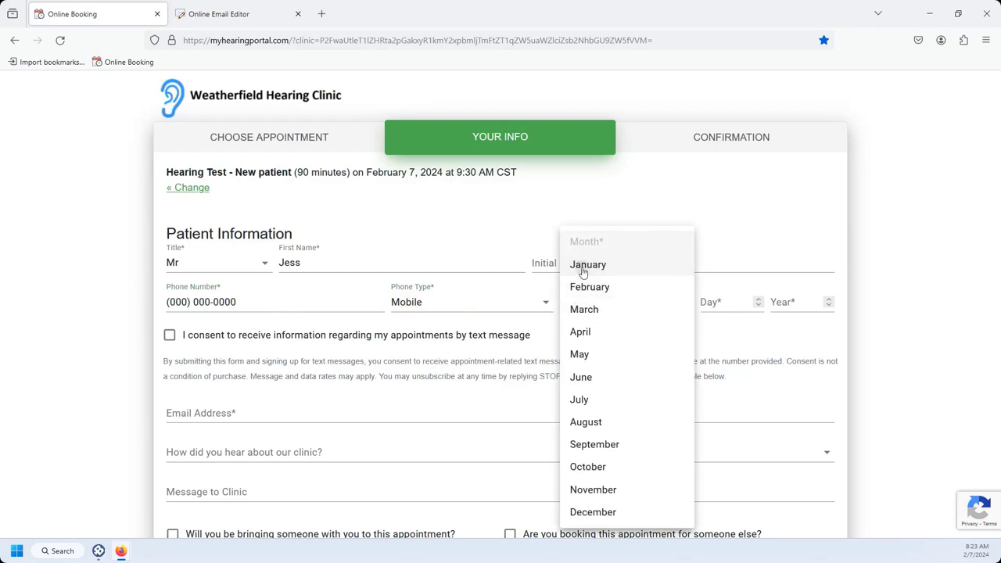
left_click(581, 271)
left_click(730, 302)
type("01")
left_click(797, 302)
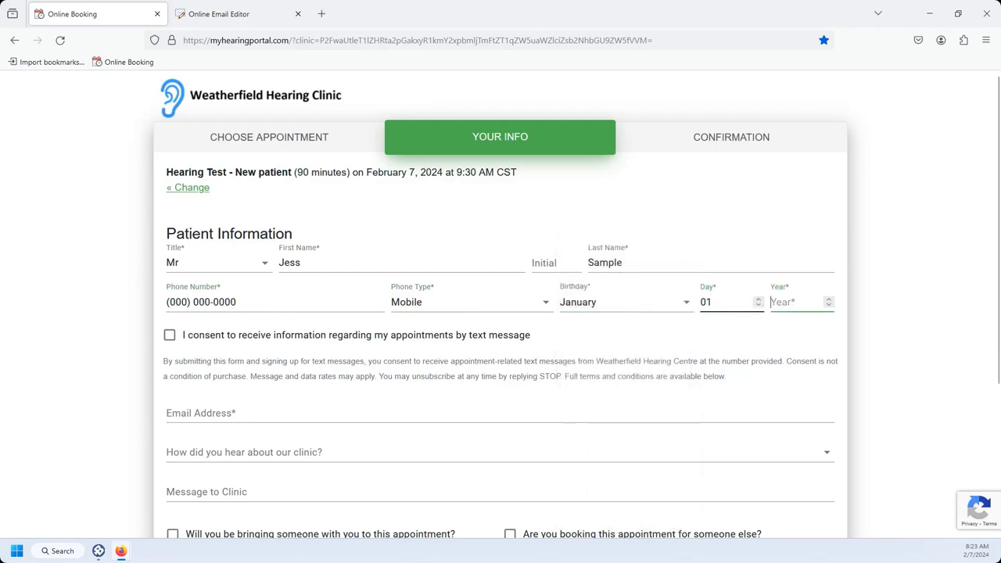
type("1996")
left_click(425, 303)
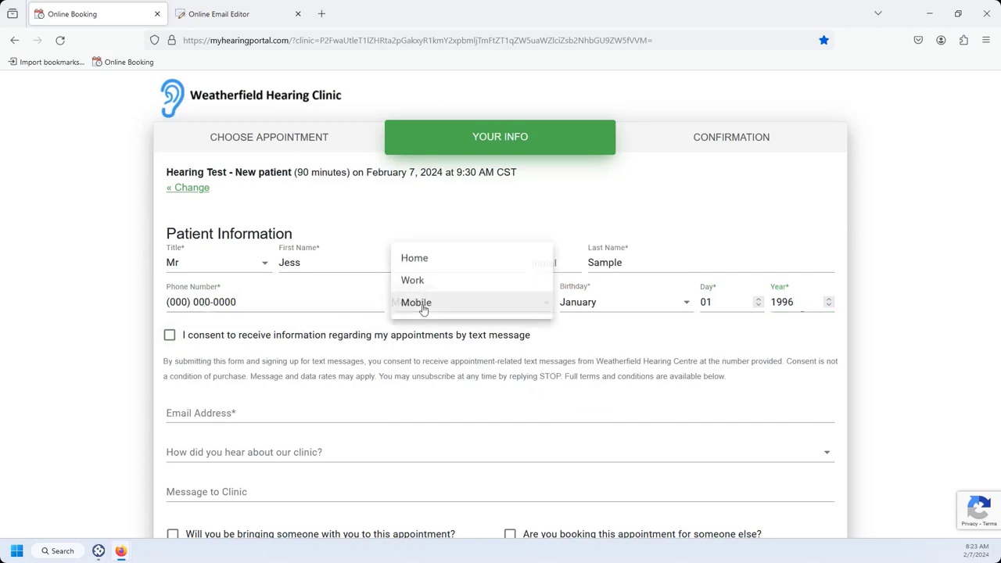
left_click(431, 262)
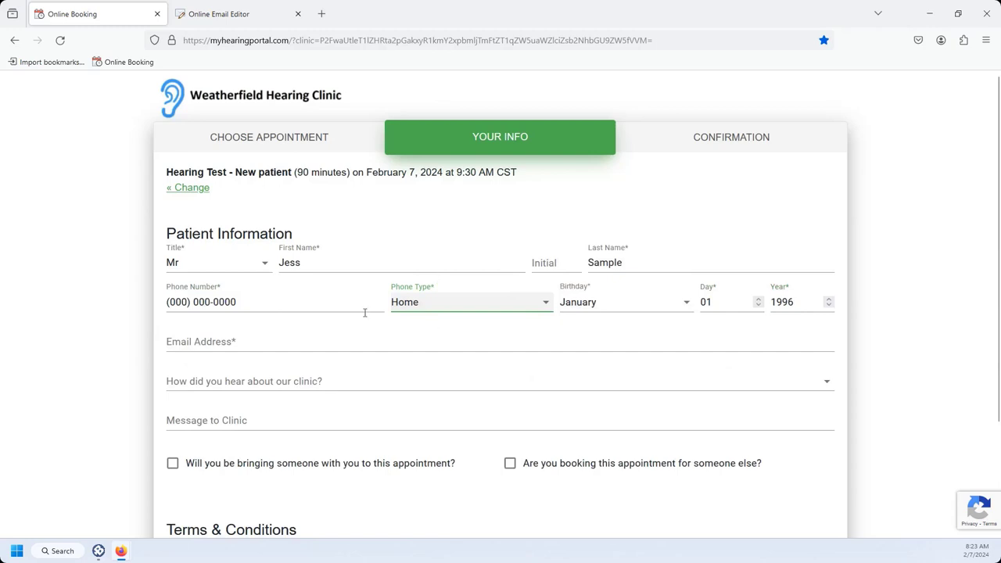
- Fill in the patient's email address, check the referral source options without choosing one, and enter the clinic message "asfdasdf"
left_click(304, 340)
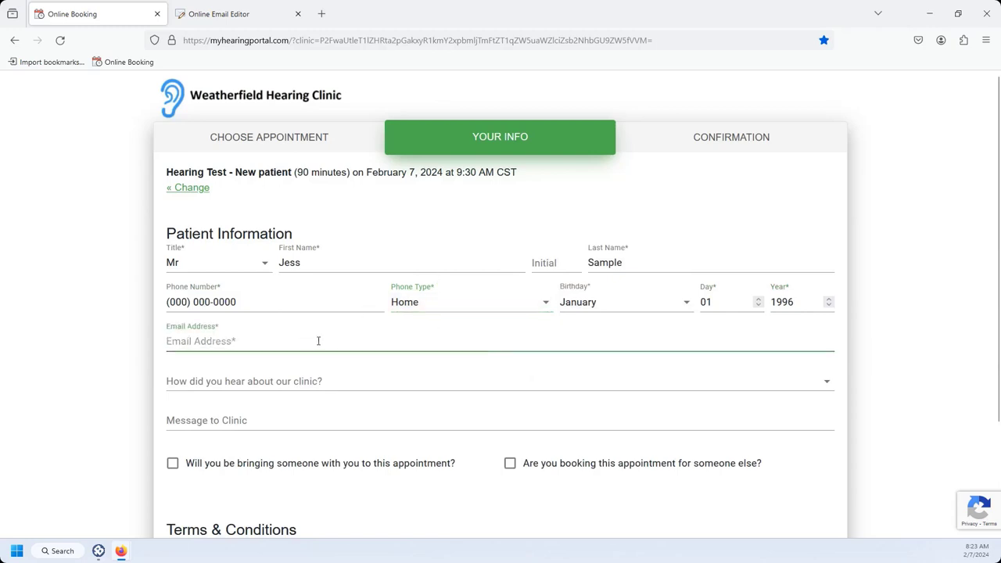
type("jen")
key("Down")
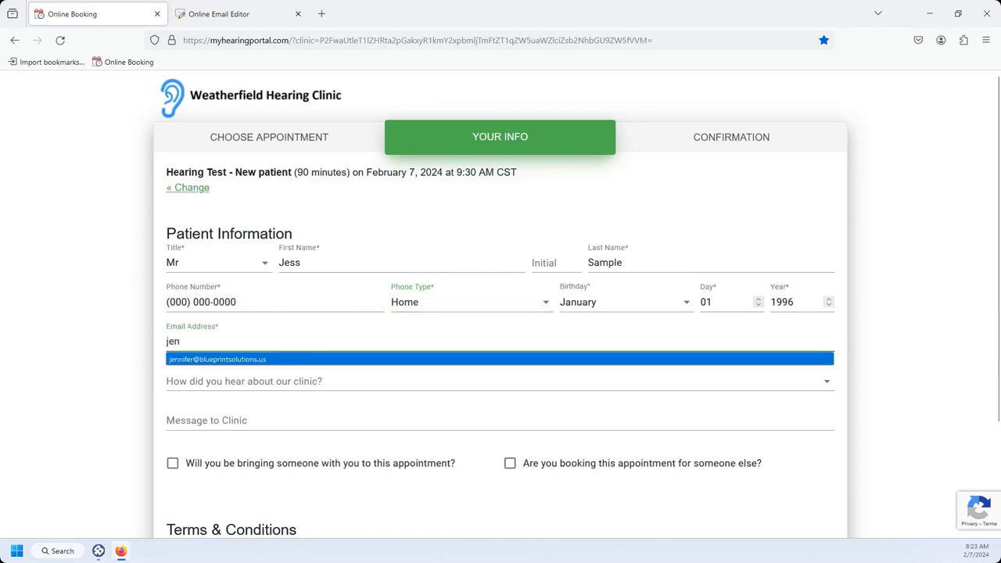
key("Return")
left_click(252, 381)
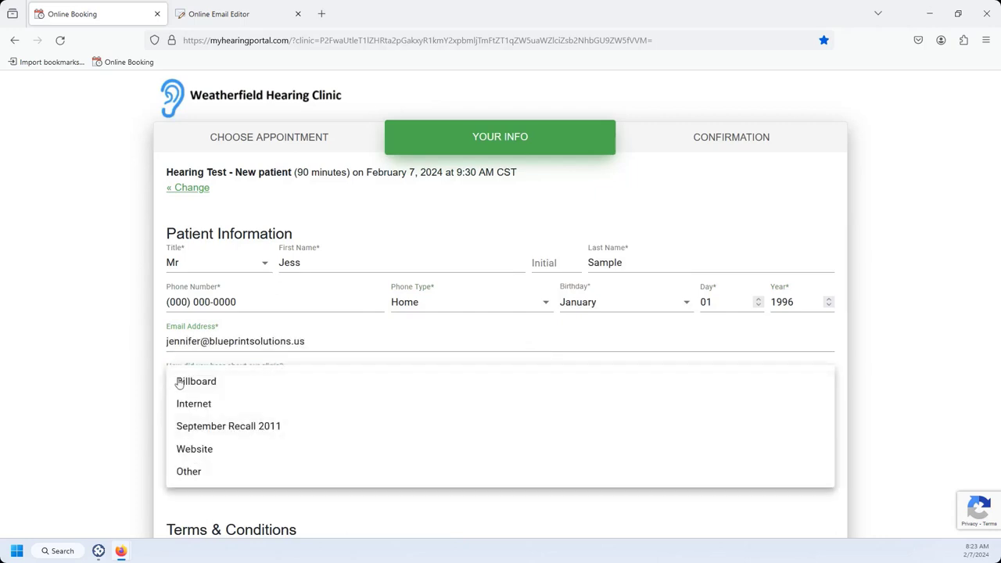
left_click(159, 460)
key("Tab")
type("asfdasdf")
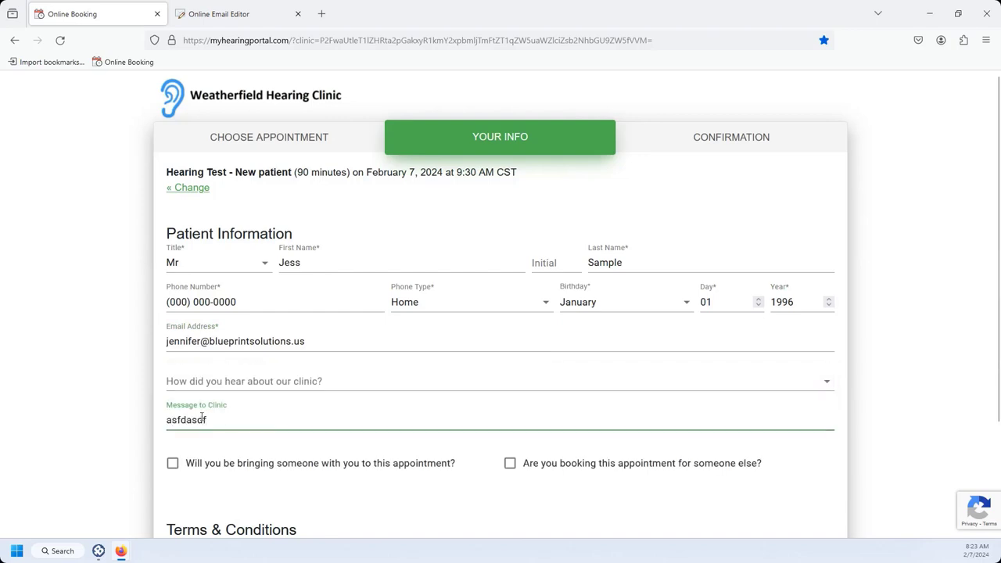
- Review the remaining questions and terms on the patient information form and book the appointment
scroll(201, 417, "down", 3)
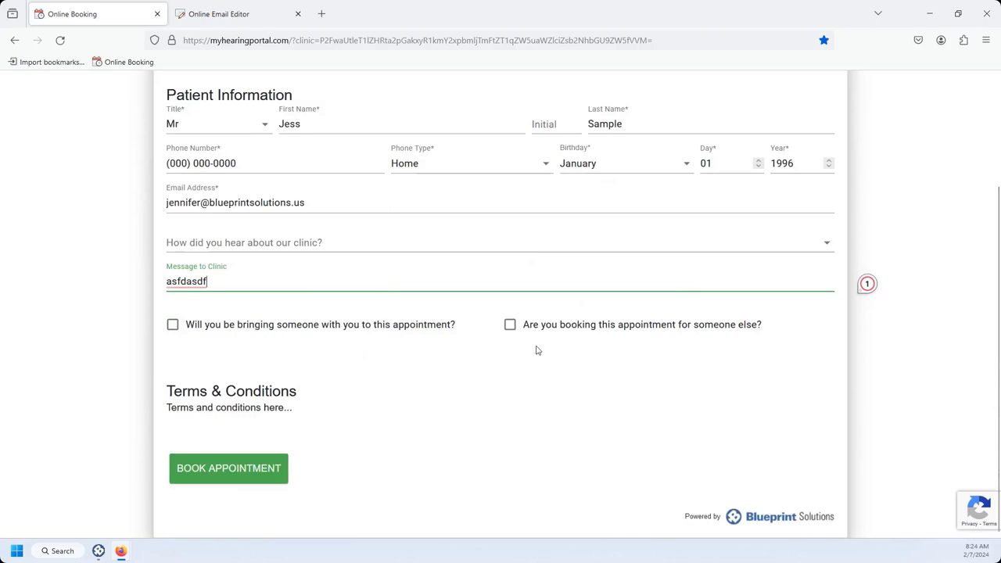
scroll(536, 349, "up", 2)
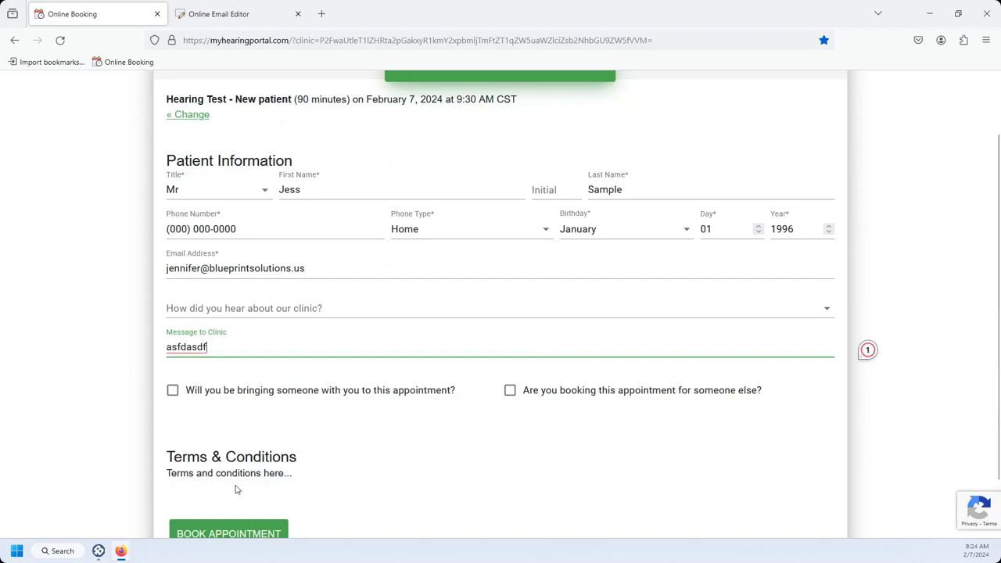
scroll(415, 449, "down", 2)
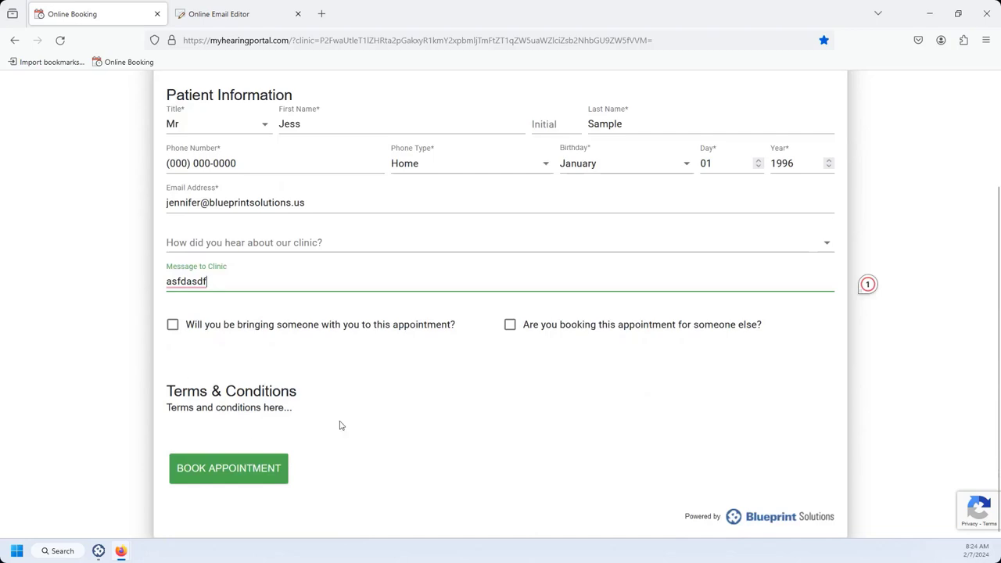
left_click(232, 482)
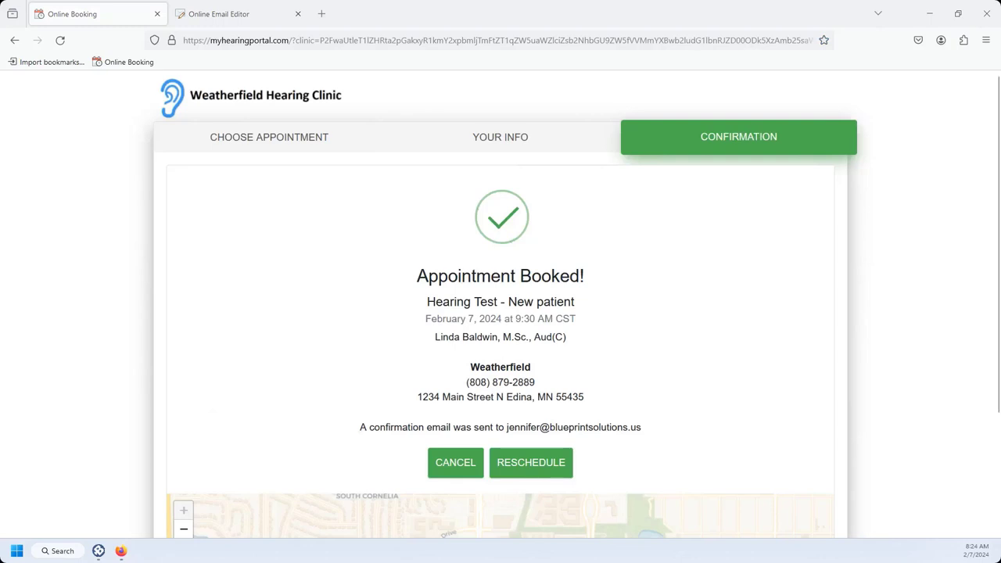
- Switch to Blueprint OMS and show the unverified online bookings that need action
left_click(98, 550)
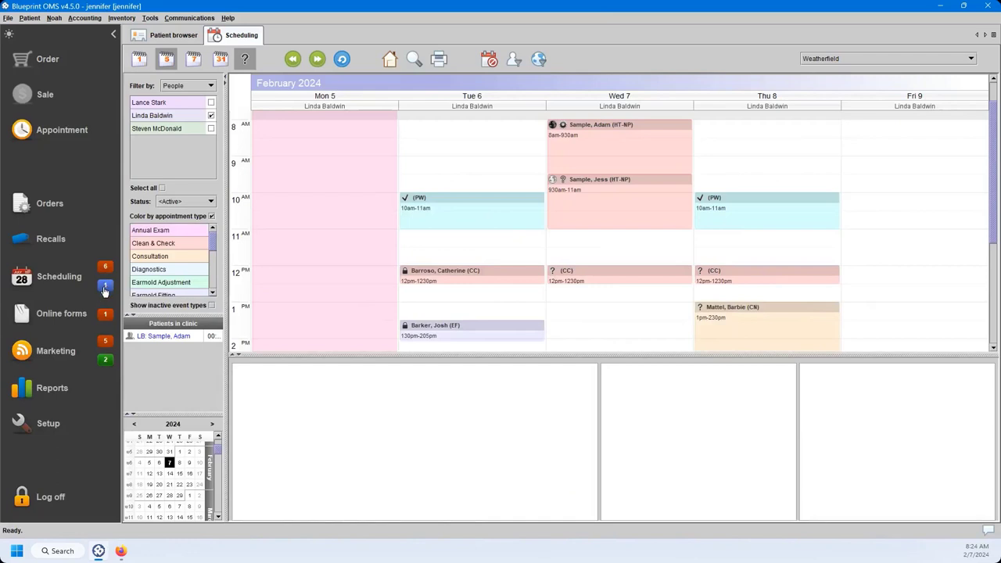
mouse_move(106, 286)
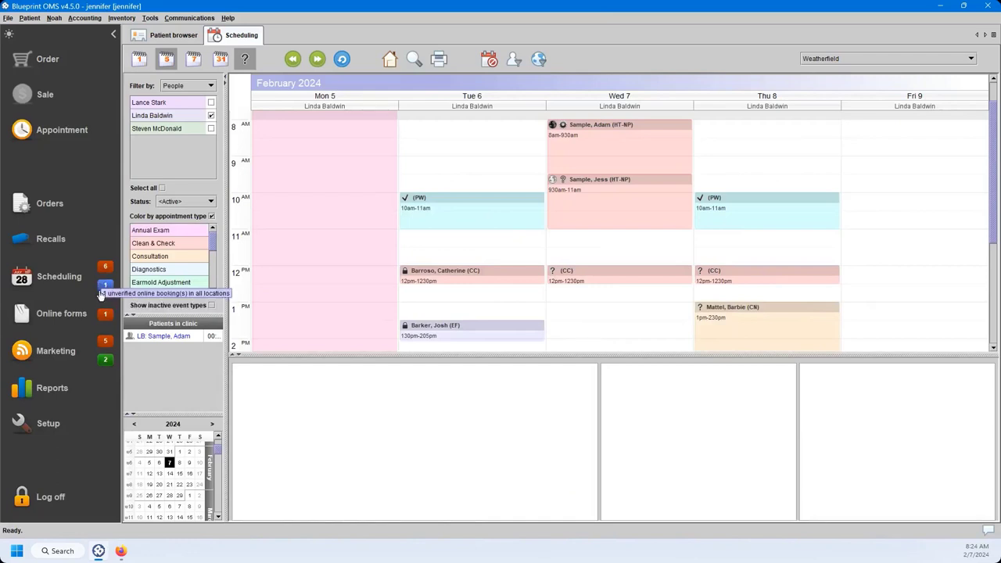
left_click(103, 287)
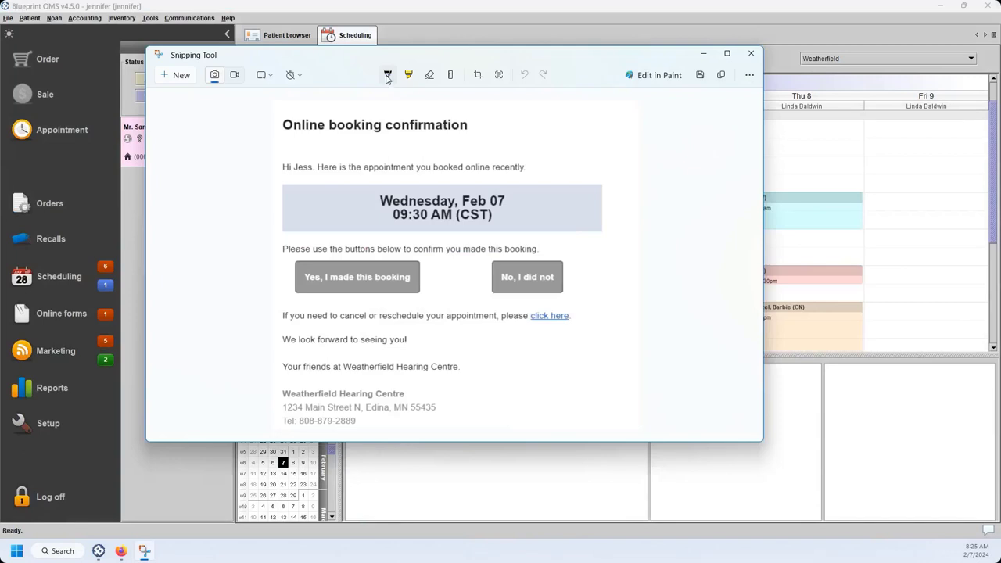
- Circle the appointment date and time and the "click here" link in the booking confirmation screenshot and close the Snipping Tool
left_click(387, 74)
left_click(516, 200)
mouse_move(522, 177)
left_mouse_down()
mouse_move(402, 172)
mouse_move(512, 231)
mouse_move(494, 178)
left_mouse_up()
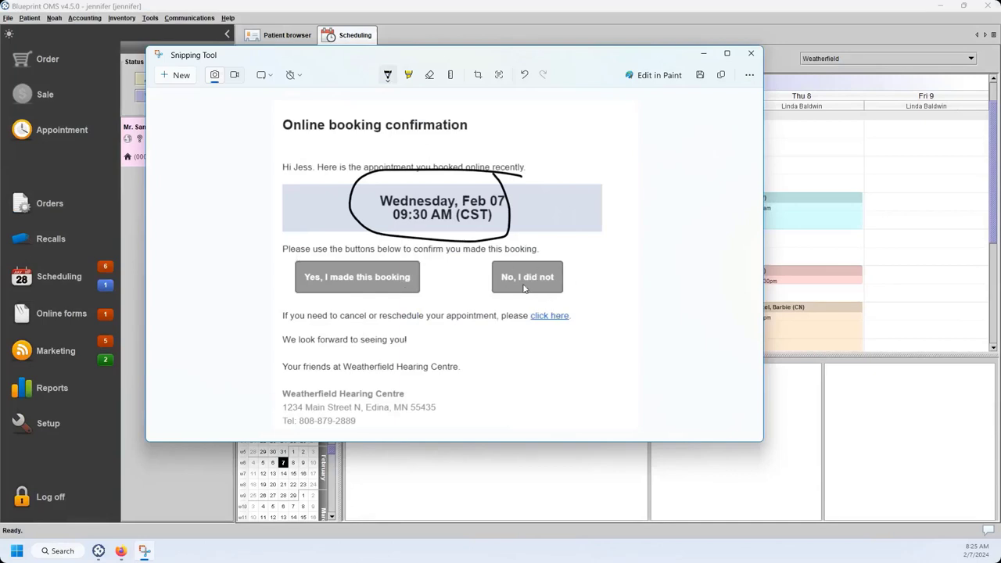
mouse_move(577, 308)
left_mouse_down()
mouse_move(562, 338)
mouse_move(572, 308)
left_mouse_up()
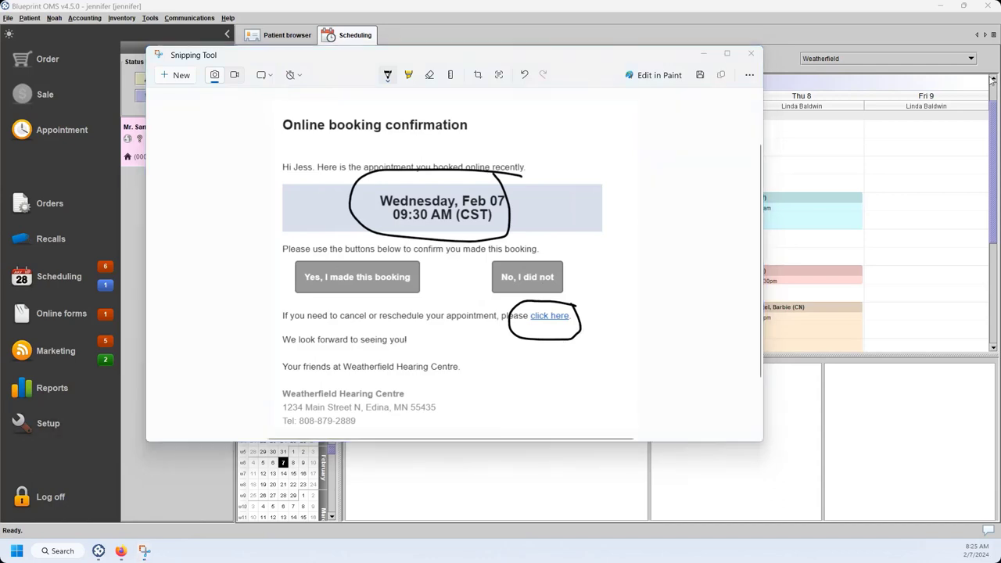
left_click(751, 54)
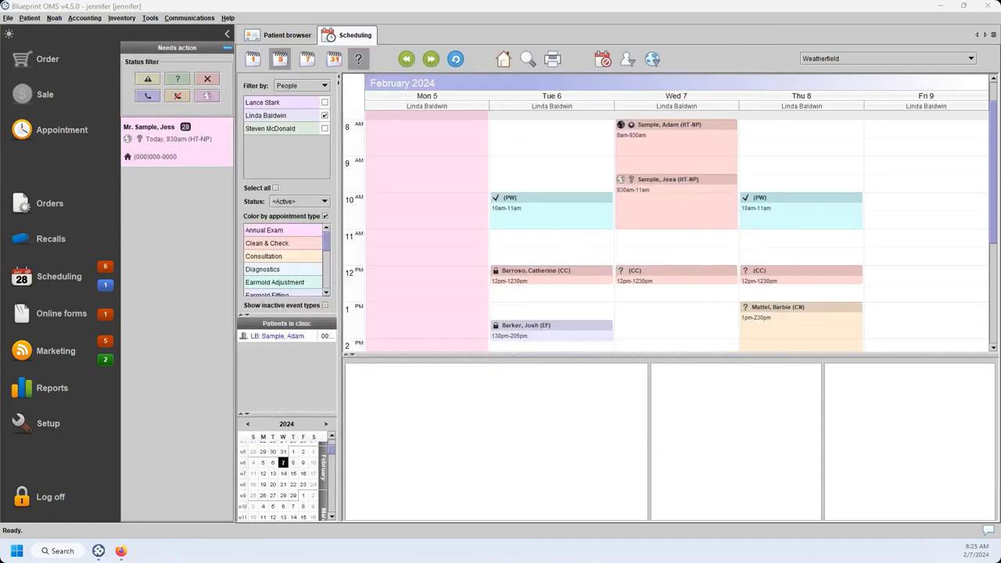
- Verify the pending 9:30 AM online booking in the Needs action list and deselect the appointment in the schedule
right_click(167, 138)
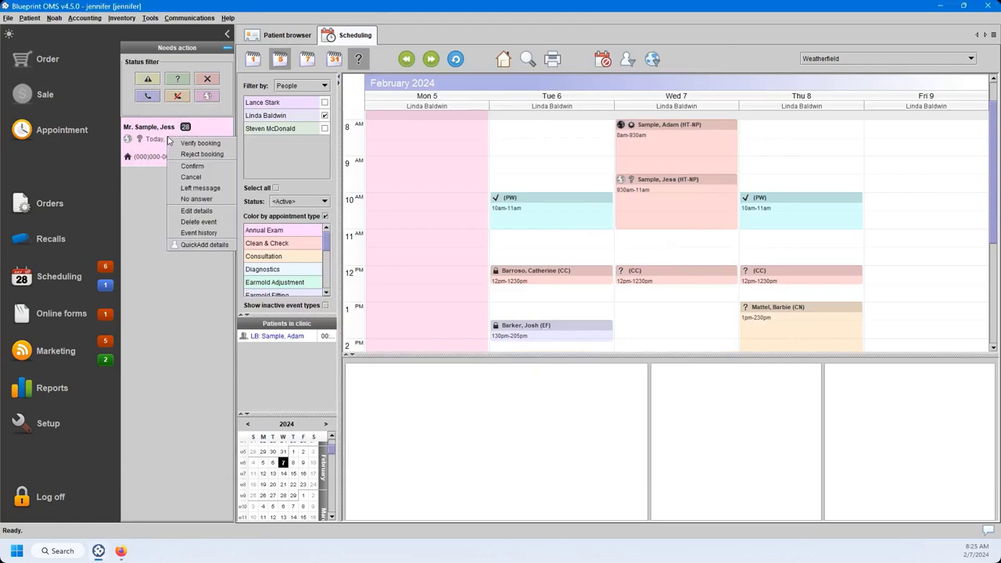
left_click(221, 145)
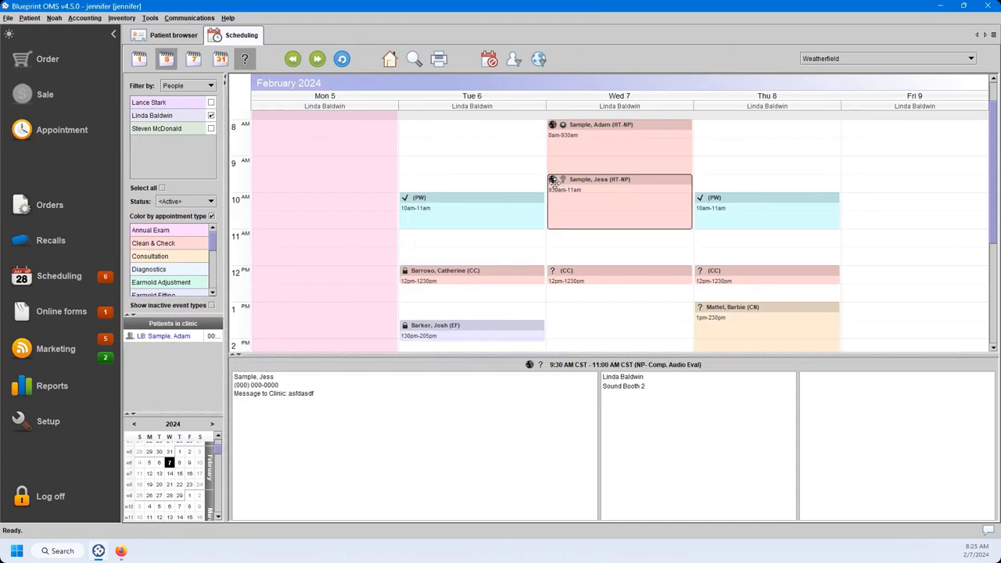
left_click(566, 240)
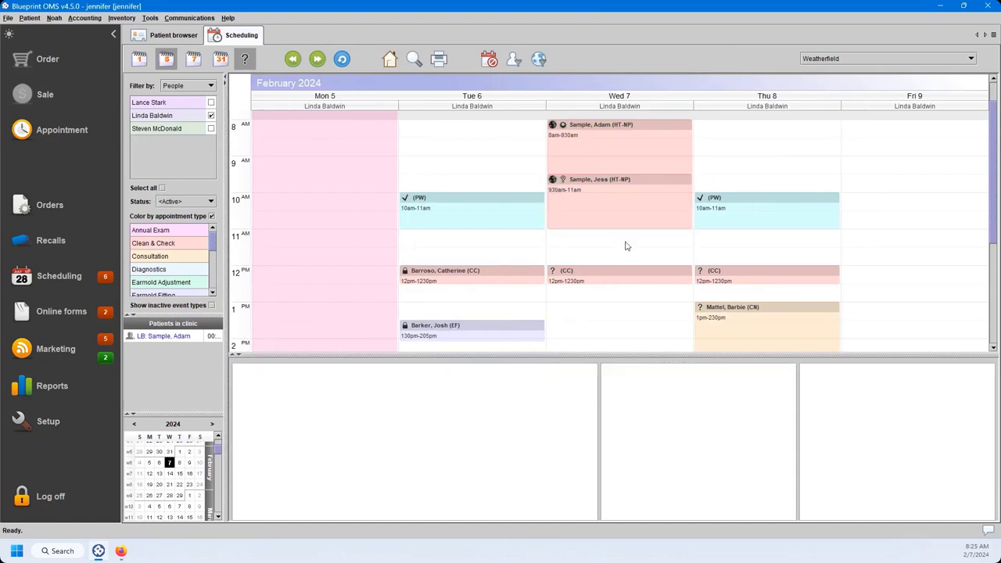
- View the event history of the verified 9:30 AM appointment on Wednesday, February 7, and close it
left_click(552, 188)
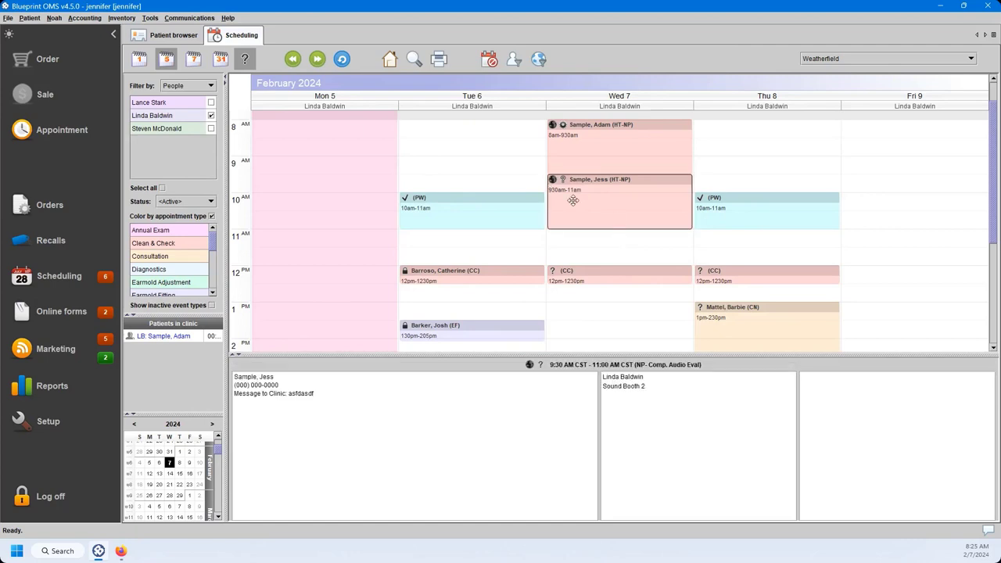
right_click(573, 200)
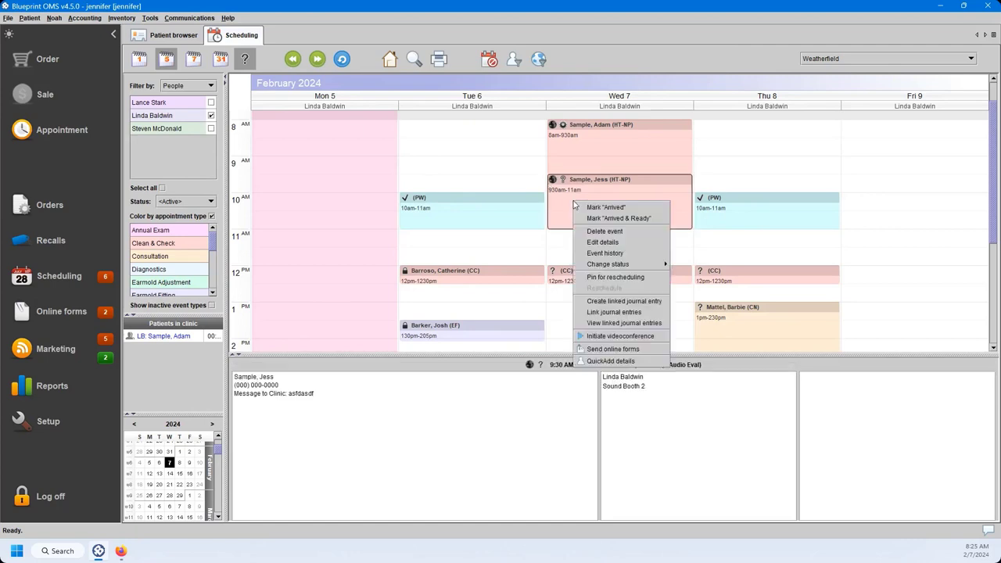
left_click(608, 252)
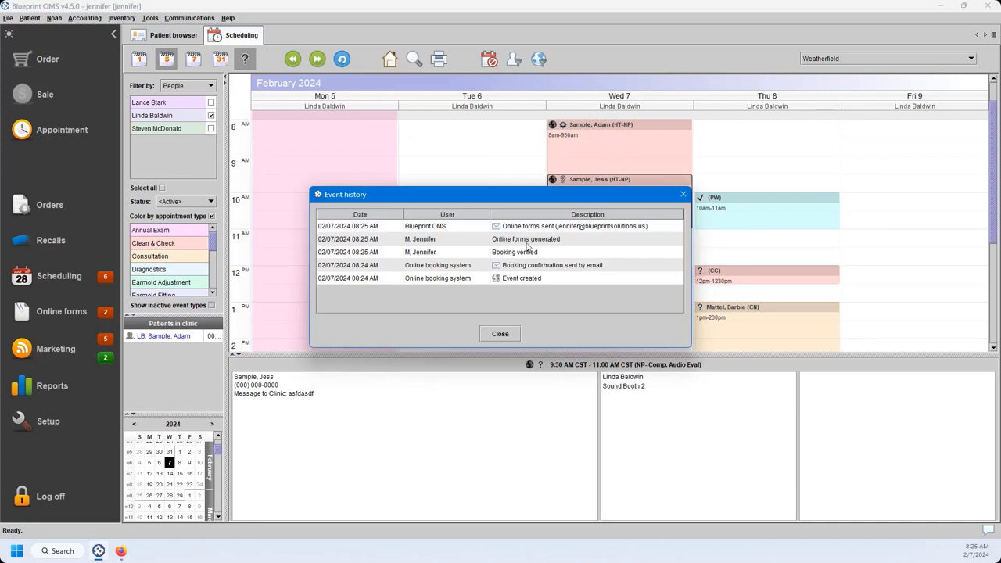
left_click(495, 333)
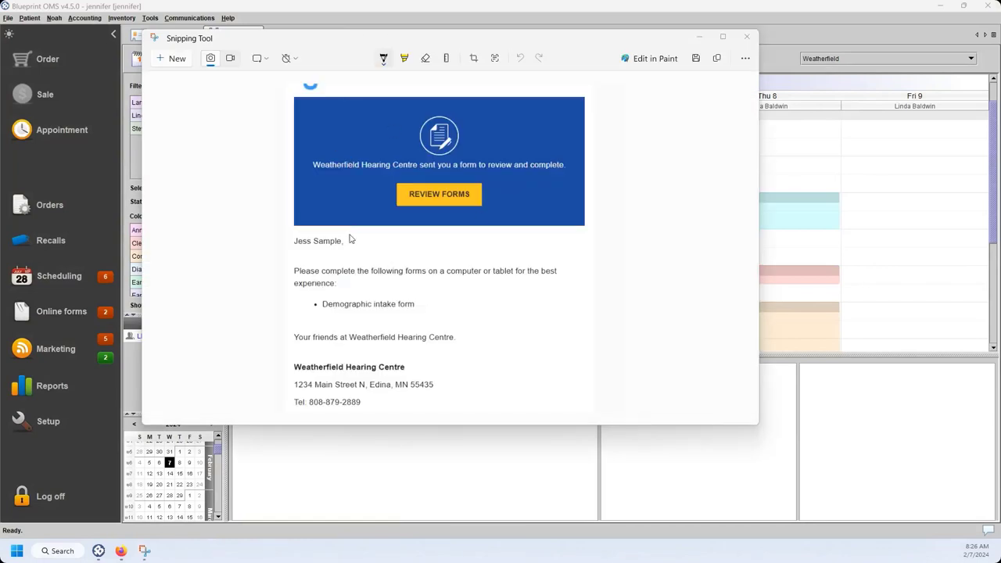
- Circle the patient name, Demographic intake form and REVIEW FORMS in the online forms email screenshot and close the Snipping Tool
mouse_move(337, 236)
left_mouse_down()
mouse_move(313, 259)
mouse_move(337, 236)
left_mouse_up()
mouse_move(423, 297)
left_mouse_down()
mouse_move(400, 294)
mouse_move(418, 316)
mouse_move(422, 297)
left_mouse_up()
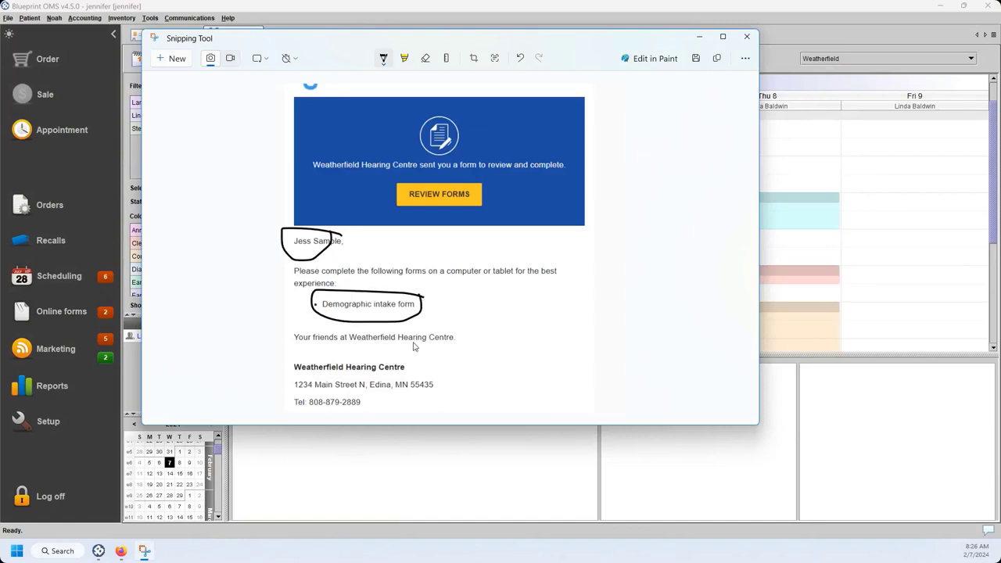
mouse_move(484, 175)
left_mouse_down()
mouse_move(452, 224)
mouse_move(478, 204)
mouse_move(484, 176)
left_mouse_up()
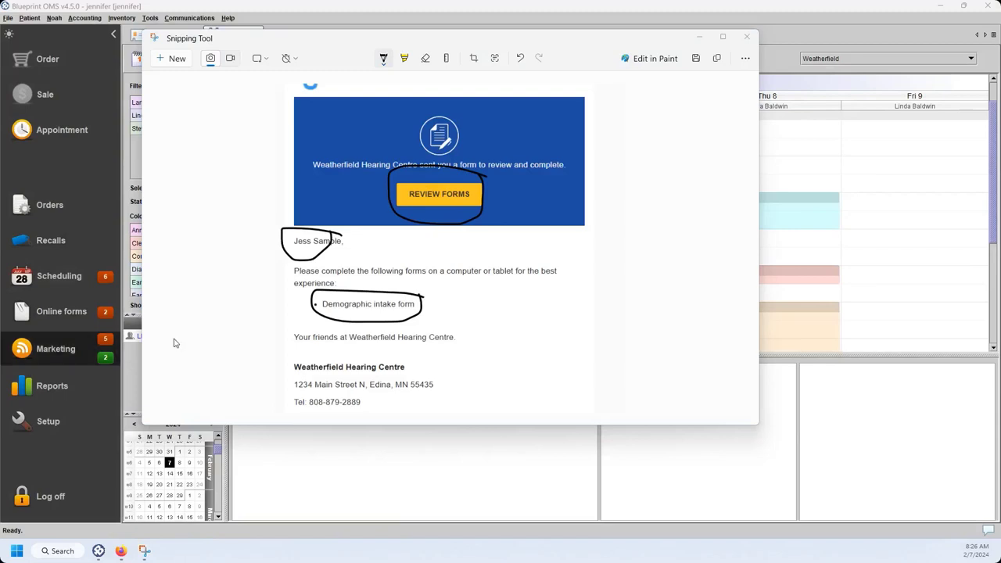
left_click(747, 36)
- Switch to the Online Booking window in Firefox and open the copied online forms link in a new tab
mouse_move(130, 555)
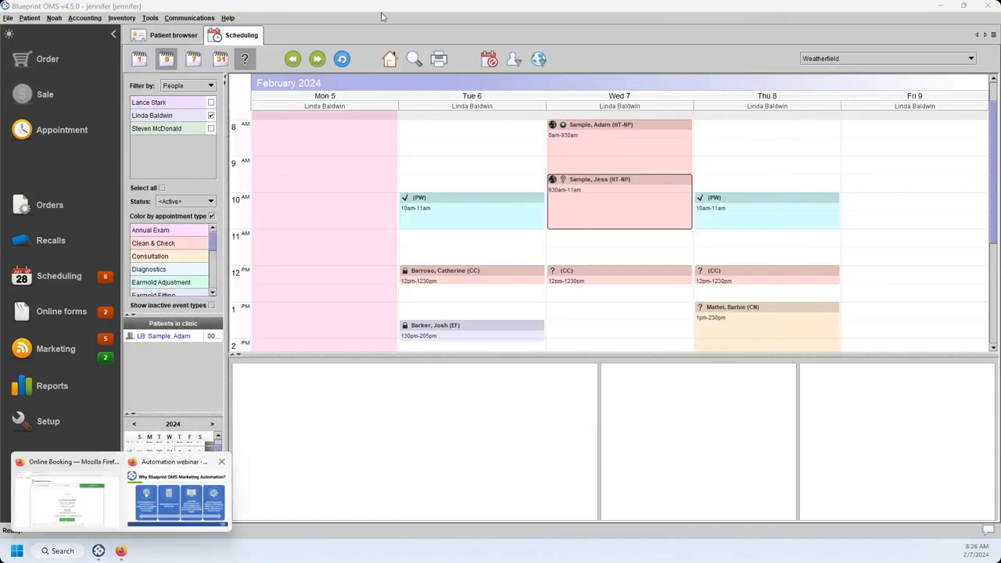
left_click(67, 502)
left_click(319, 14)
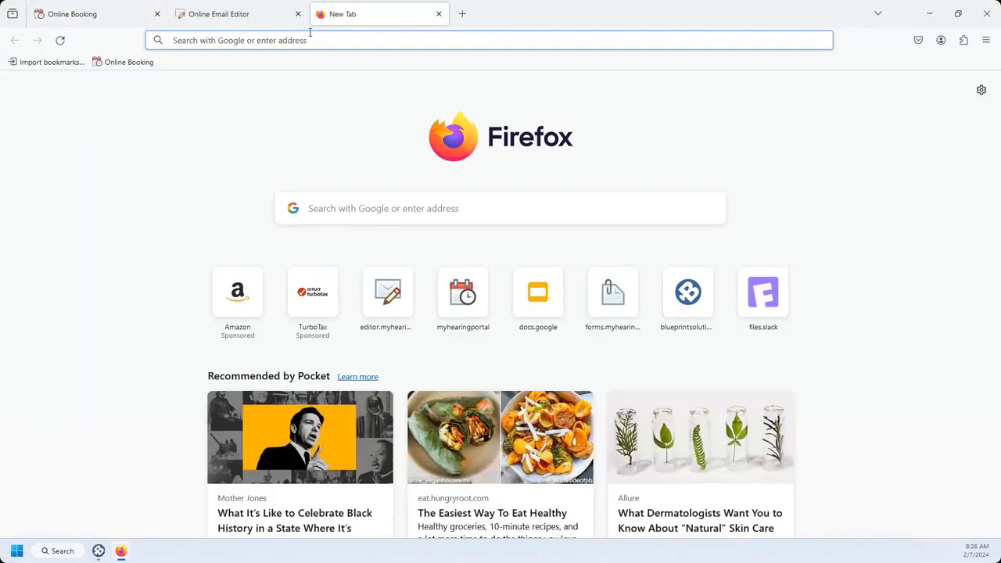
key("ctrl+v")
key("Return")
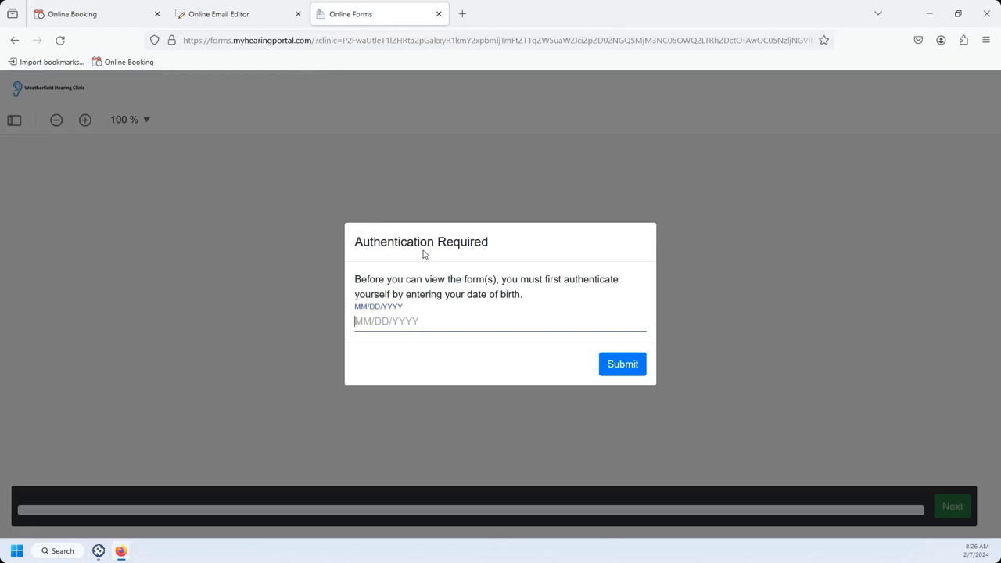
- Authenticate with the patient's date of birth and start filling out the Demographic intake form
type("01011996")
key("Return")
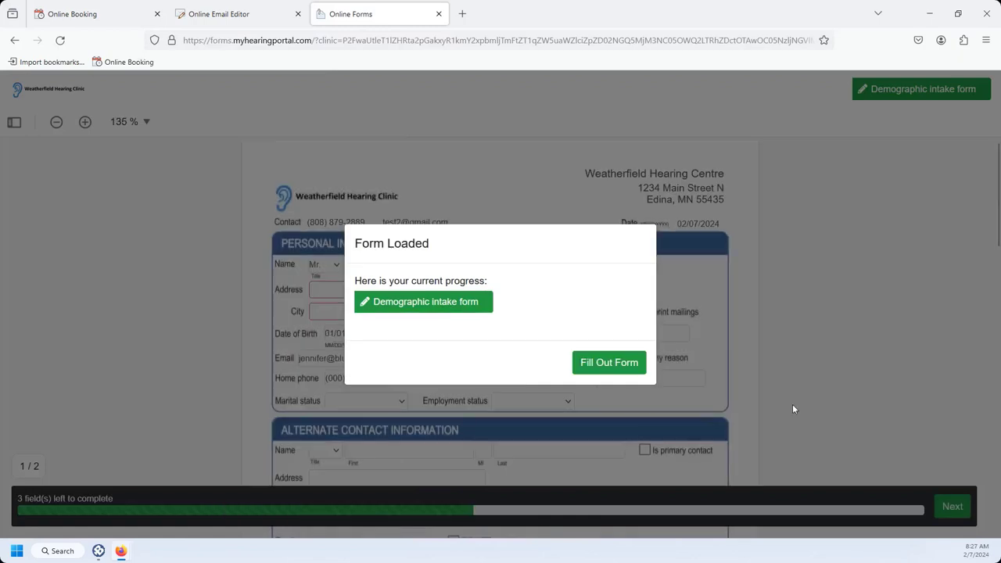
left_click(609, 364)
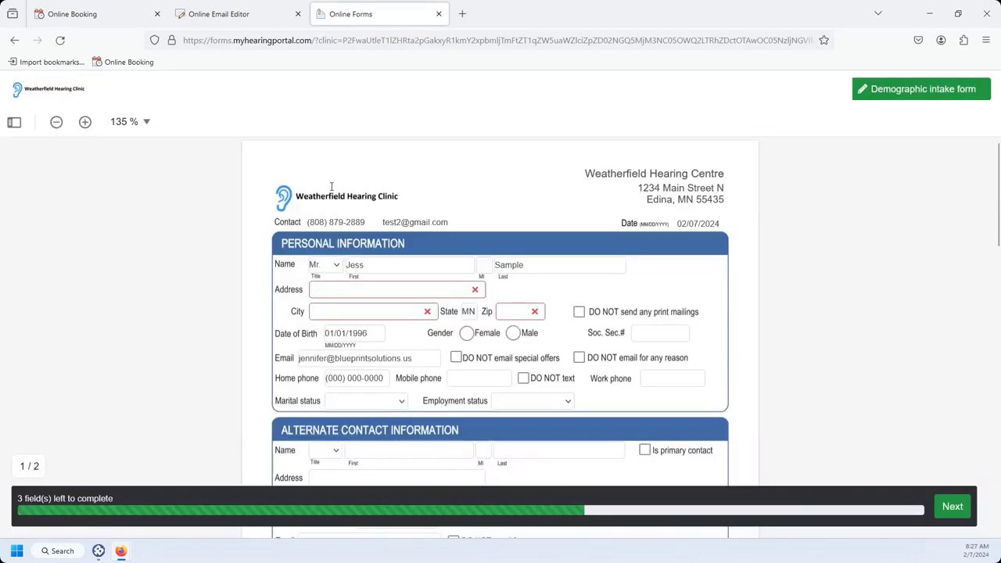
- Fill in the patient's street address, city and zip code in the Personal Information section, keeping MN as the state
scroll(263, 314, "down", 1)
scroll(262, 314, "down", 2)
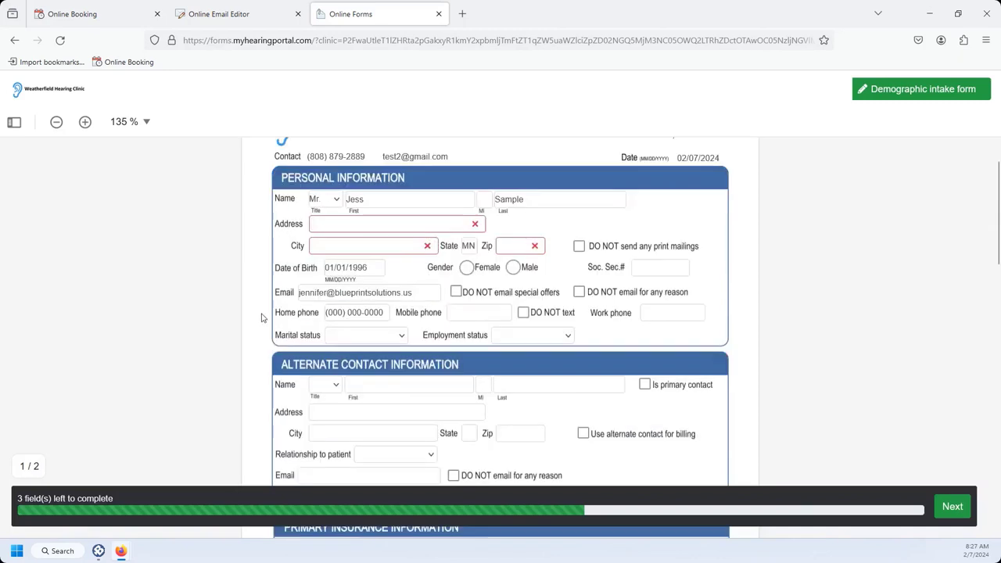
left_click(347, 223)
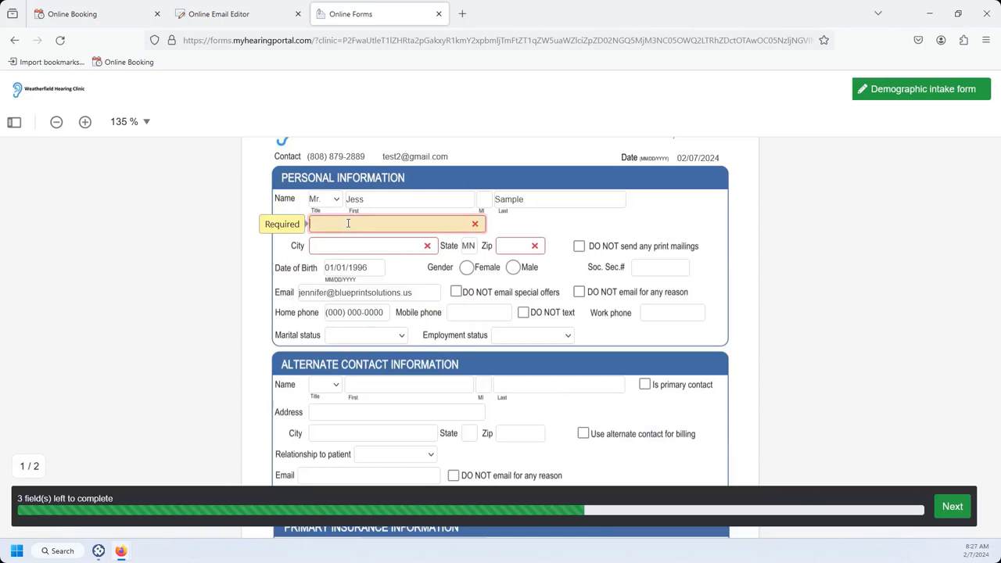
type("125")
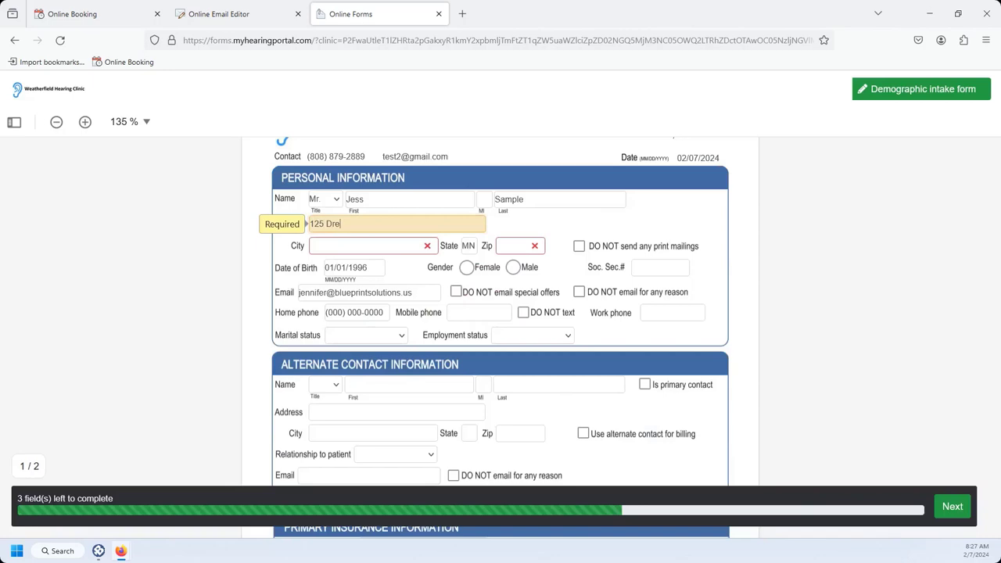
type("Drew Lane")
key("Tab")
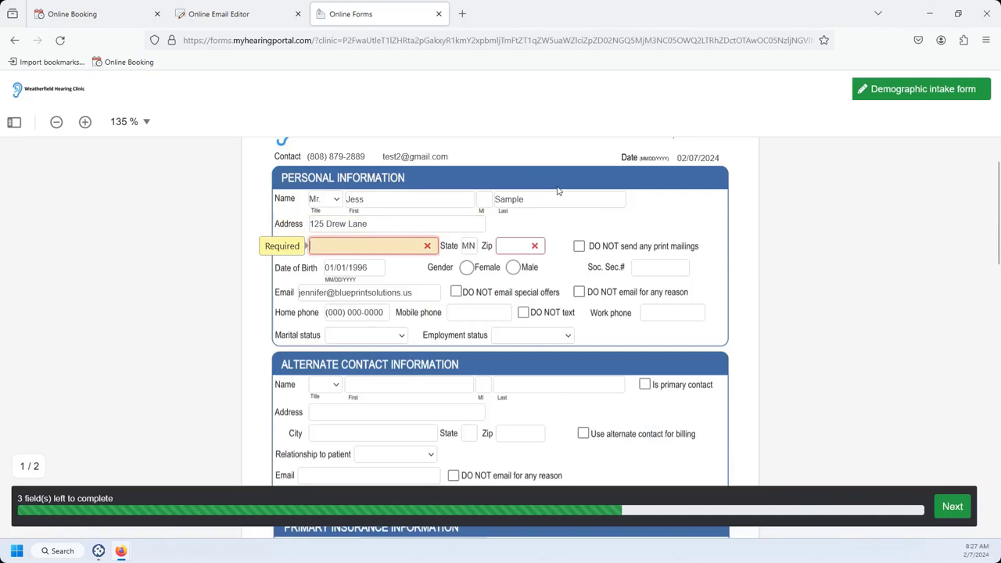
type("Watertwon")
key("Tab")
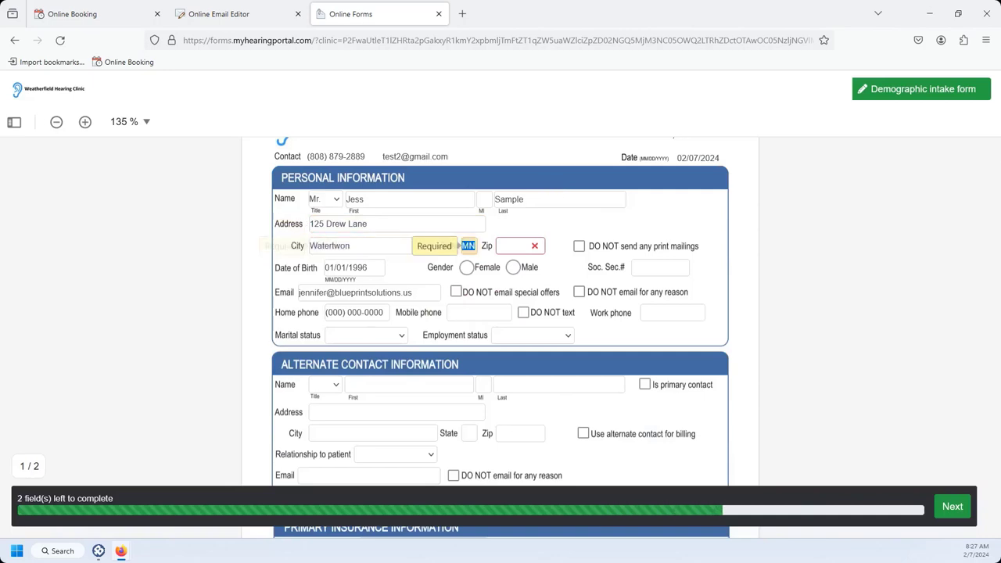
key("Tab")
type("55388")
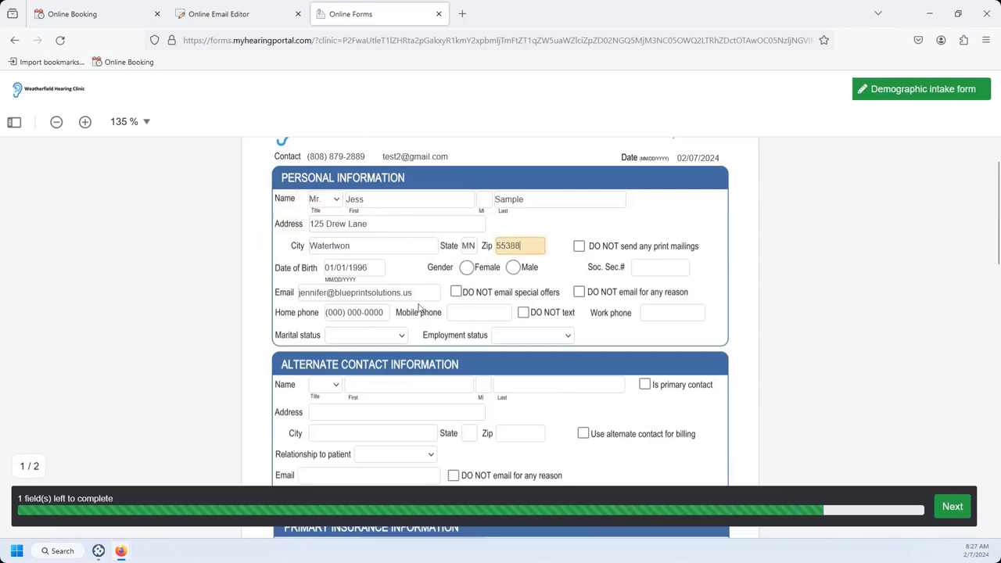
- Enter the patient's mobile phone number in the Personal Information section
left_click(461, 312)
type("1112")
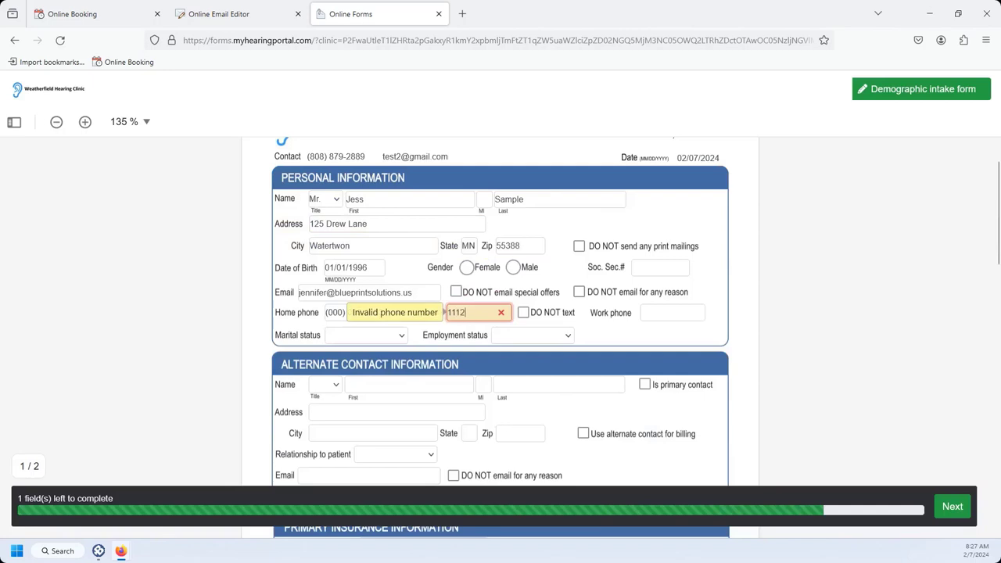
type("224444")
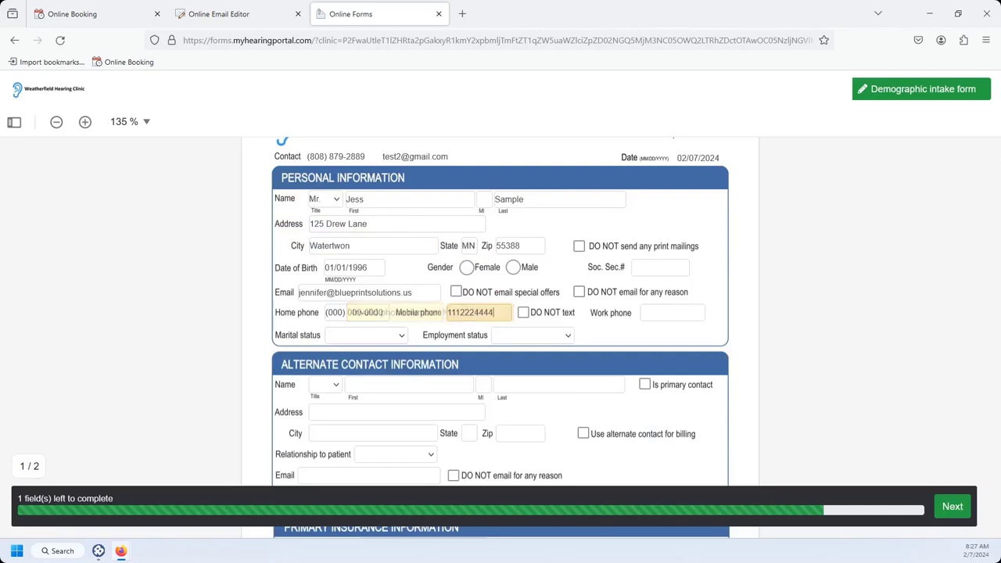
- Enter Medicare XYS as the insurer under Primary Insurance Information and fill in the insurance ID and group numbers
scroll(410, 328, "down", 1)
scroll(411, 328, "down", 5)
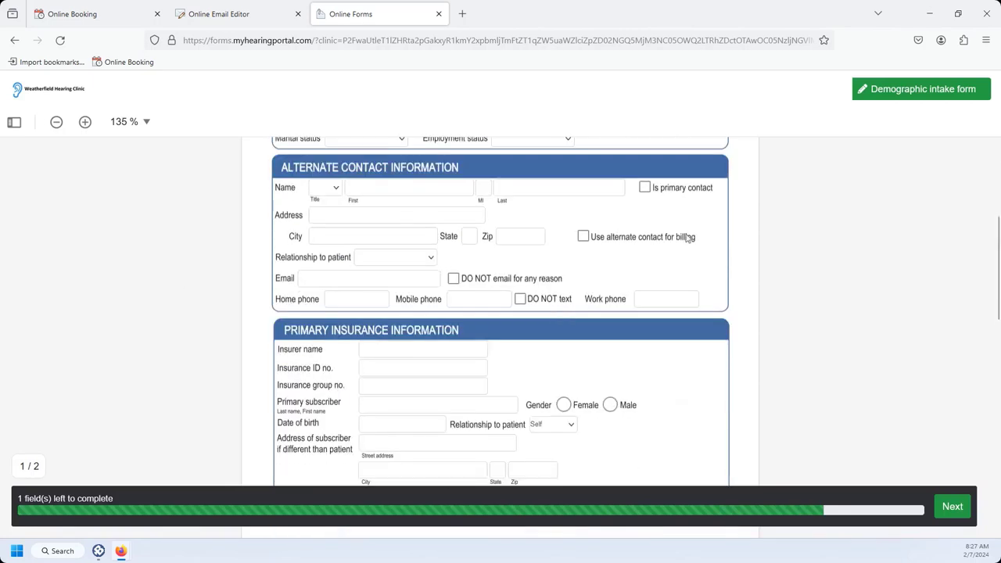
scroll(485, 250, "down", 2)
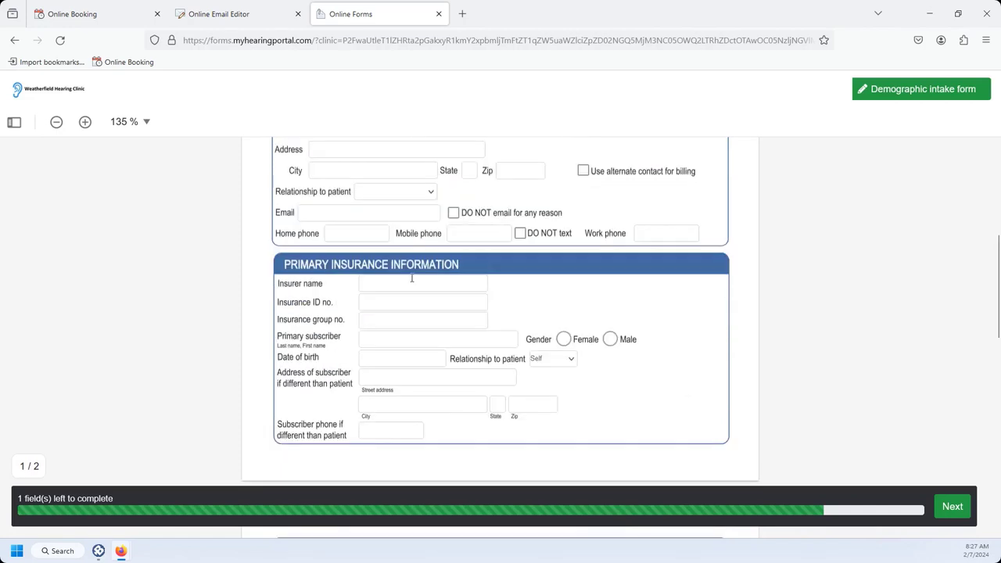
left_click(413, 282)
type("Medica")
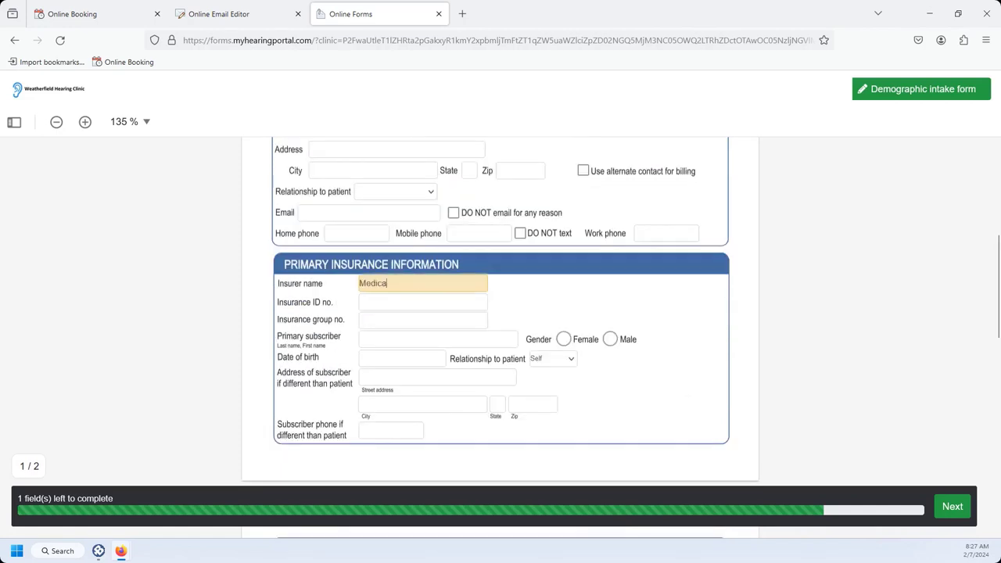
type("re XYS")
left_click(374, 305)
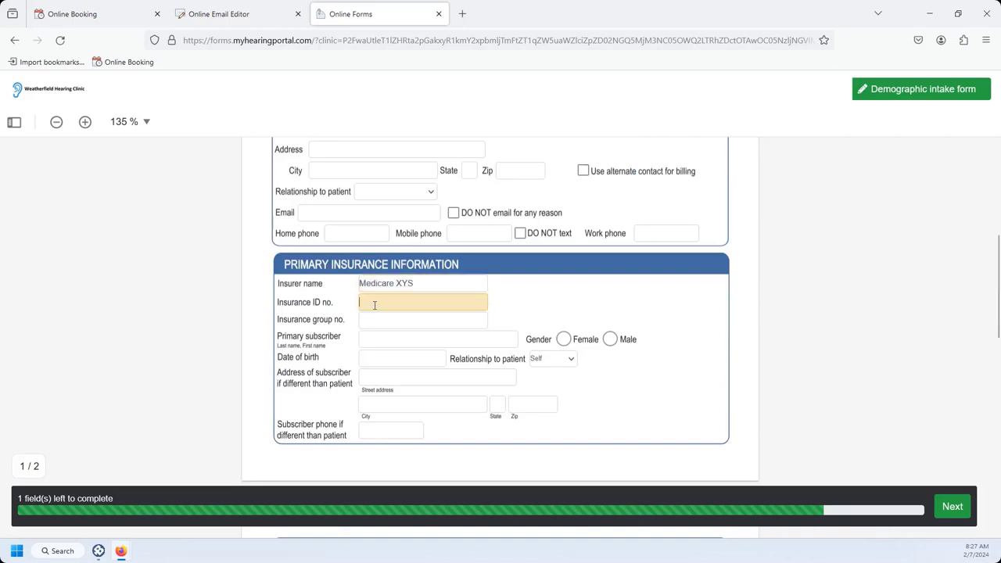
type("121")
left_click(422, 320)
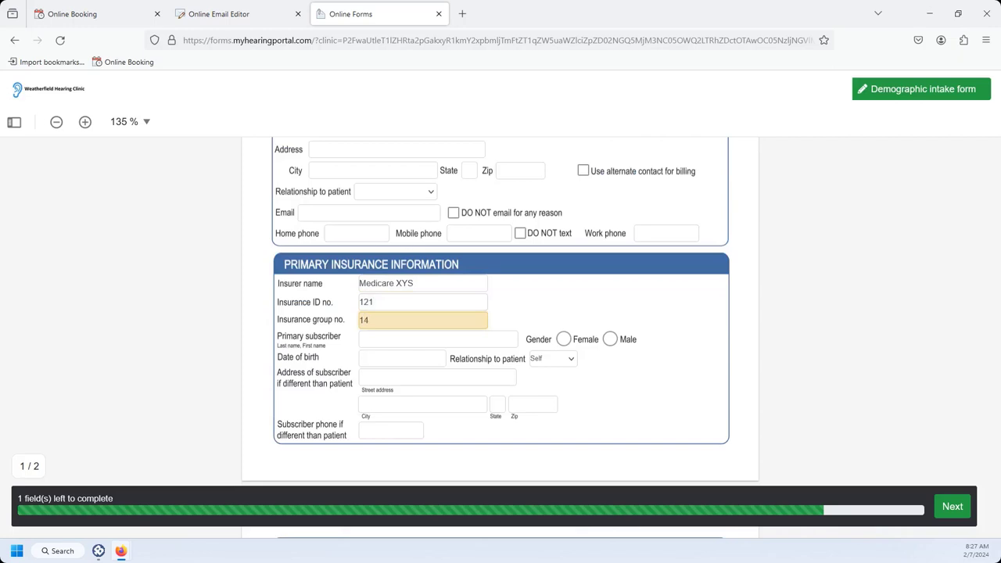
key("Tab")
- Enter the primary care physician's name in the Referral Information section on page 2
scroll(454, 337, "down", 4)
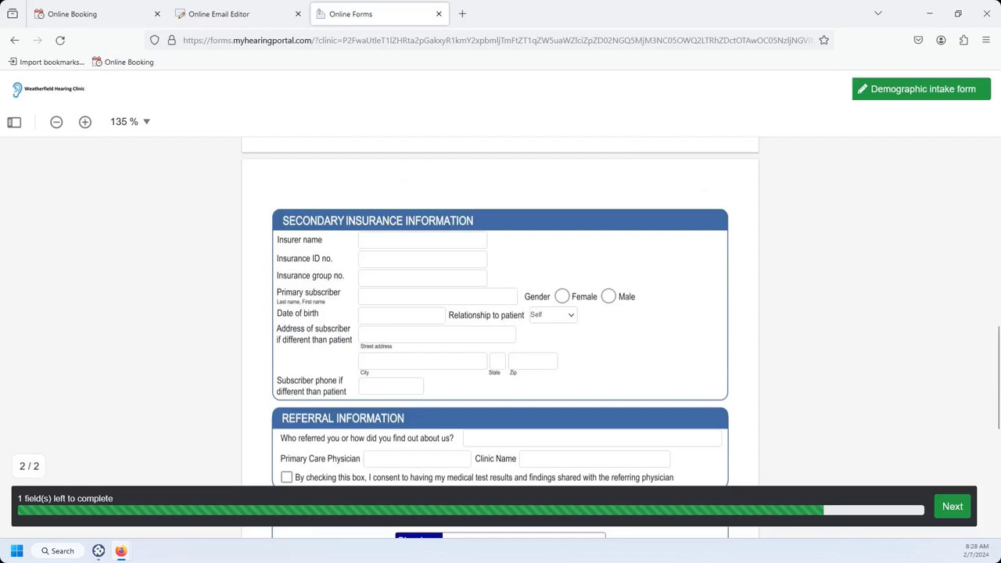
scroll(568, 291, "down", 3)
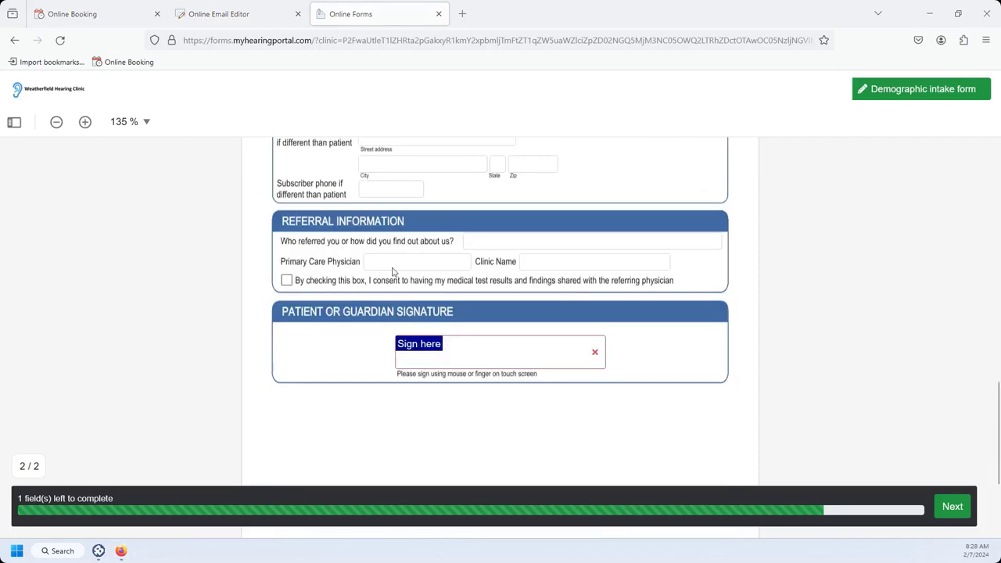
left_click(401, 264)
type("Dr. Cruz")
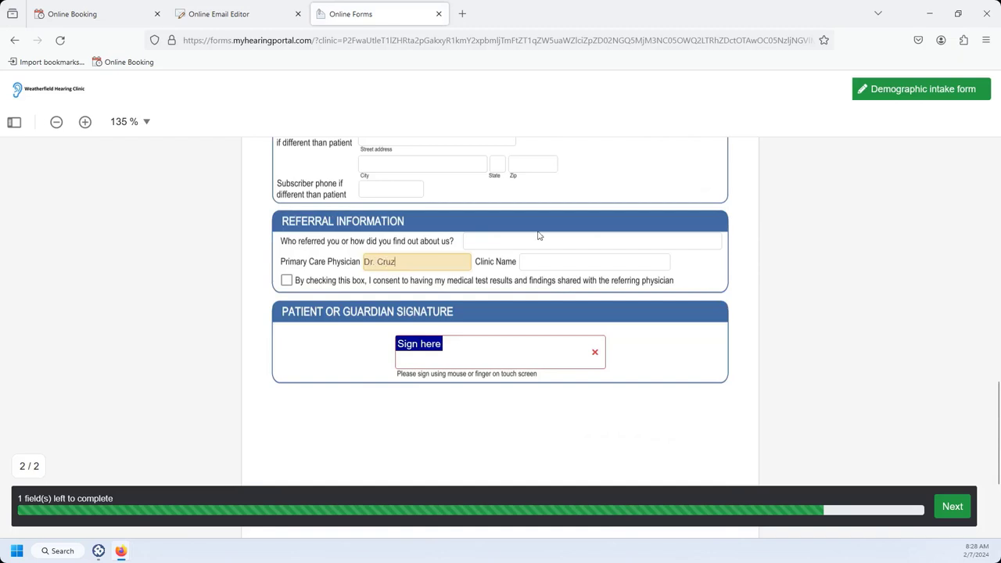
- Create and save a handwritten signature for the Patient or Guardian Signature field, and submit the completed intake form
left_click(462, 357)
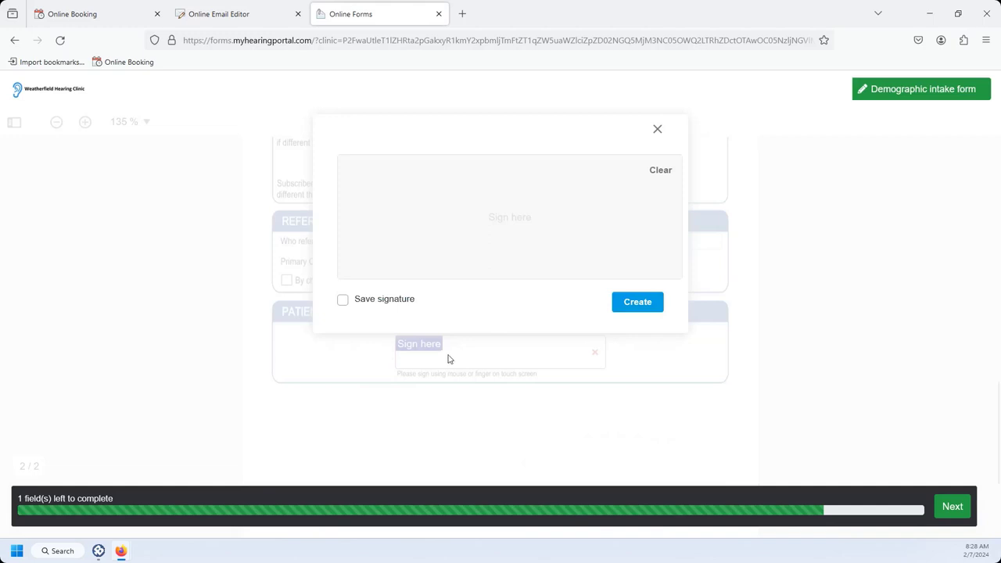
mouse_move(423, 203)
left_mouse_down()
mouse_move(384, 230)
mouse_move(435, 226)
mouse_move(482, 186)
mouse_move(548, 222)
left_mouse_up()
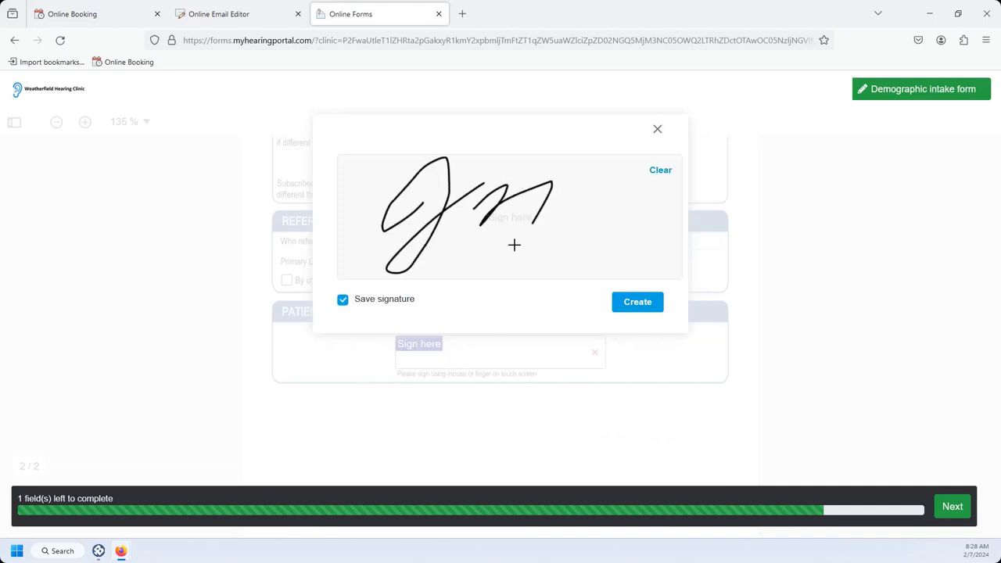
left_click(637, 302)
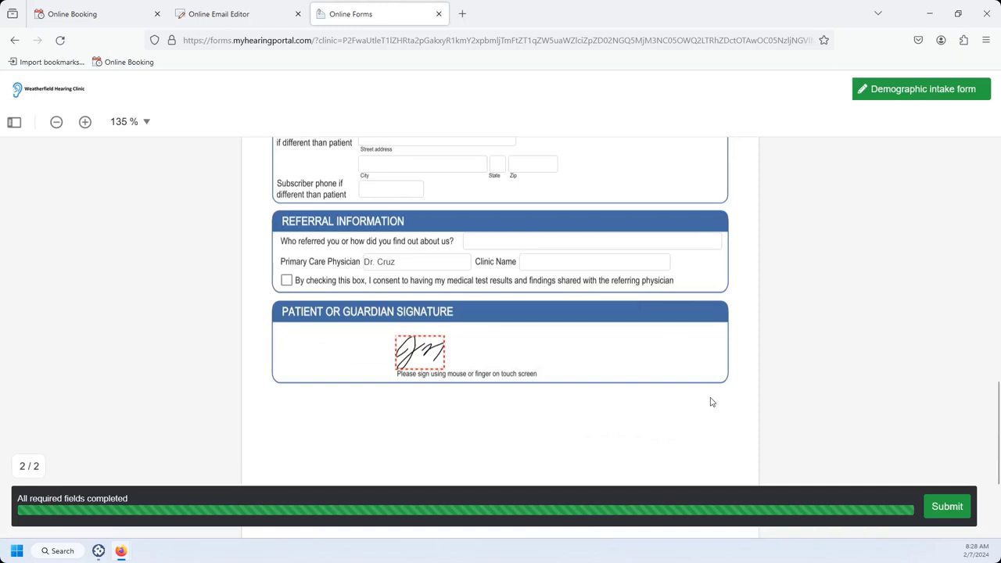
left_click(947, 507)
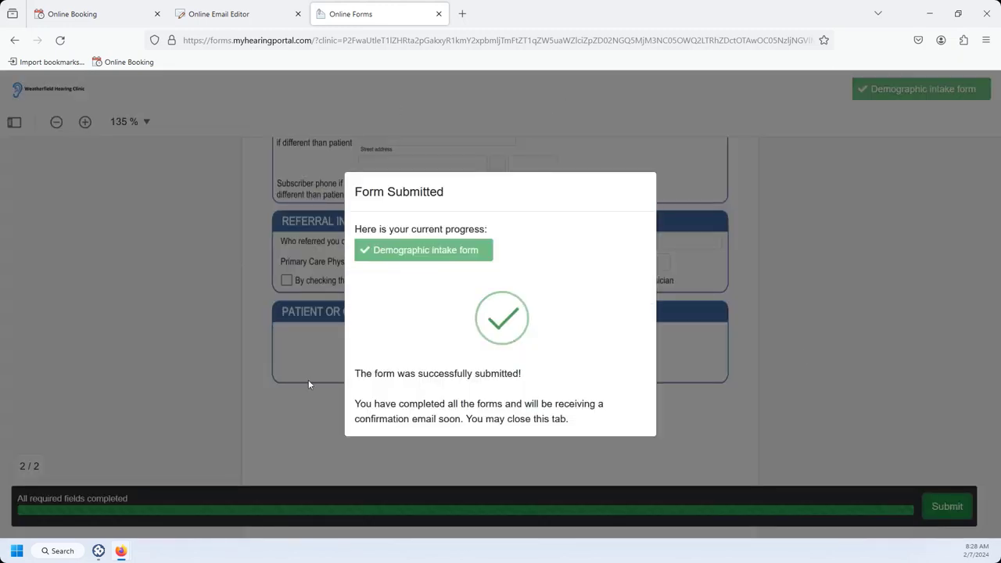
left_click(438, 15)
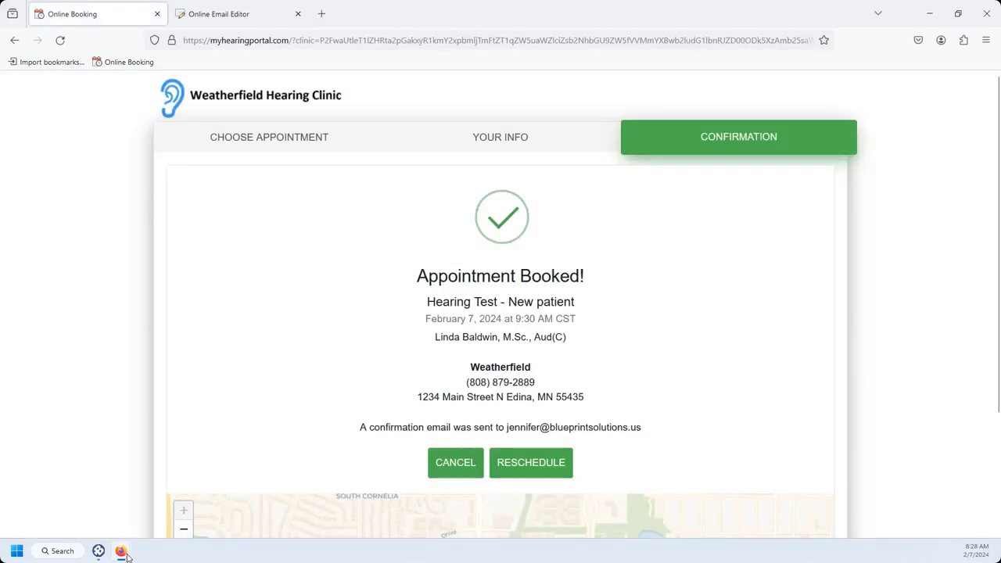
- Switch to Blueprint OMS and open the list of submitted online forms
left_click(99, 551)
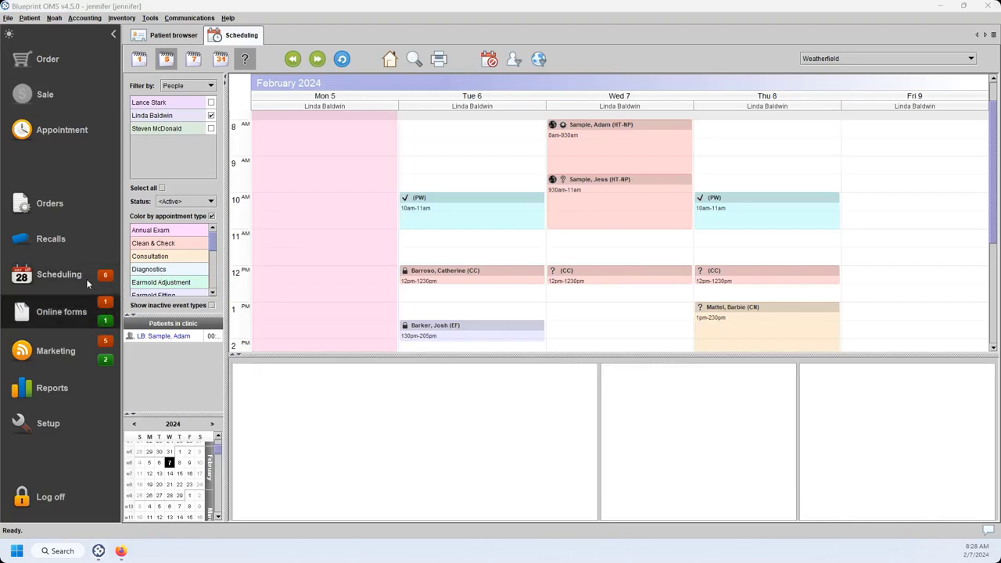
left_click(244, 14)
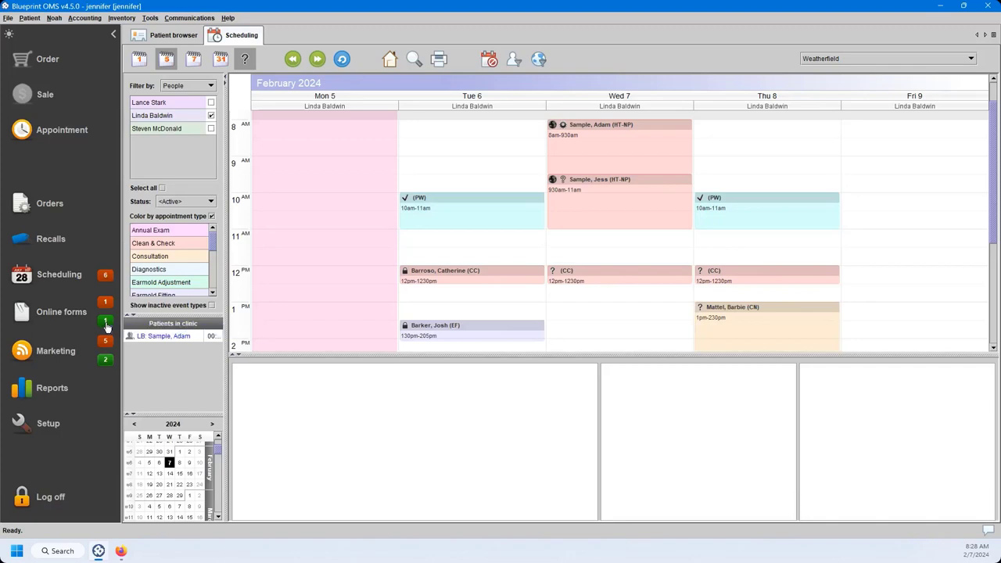
left_click(106, 322)
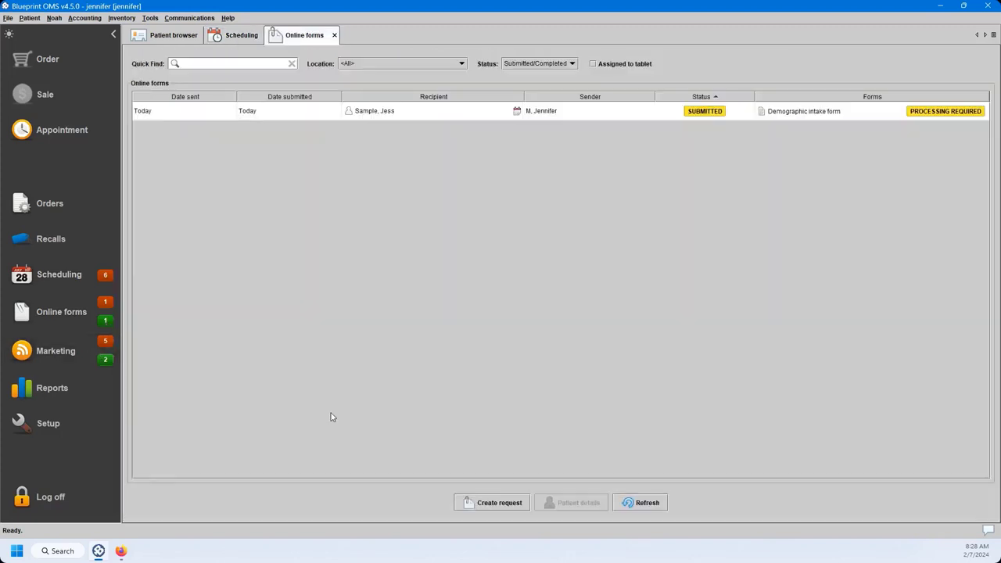
- Process the patient's submitted Demographic intake form request and correct the misspelled city in the Result column
mouse_move(407, 102)
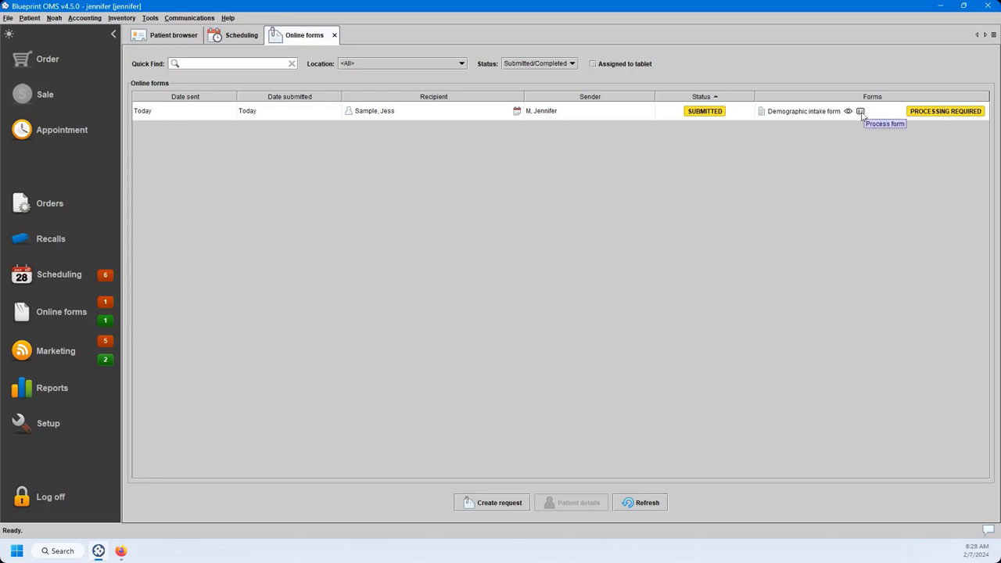
right_click(582, 111)
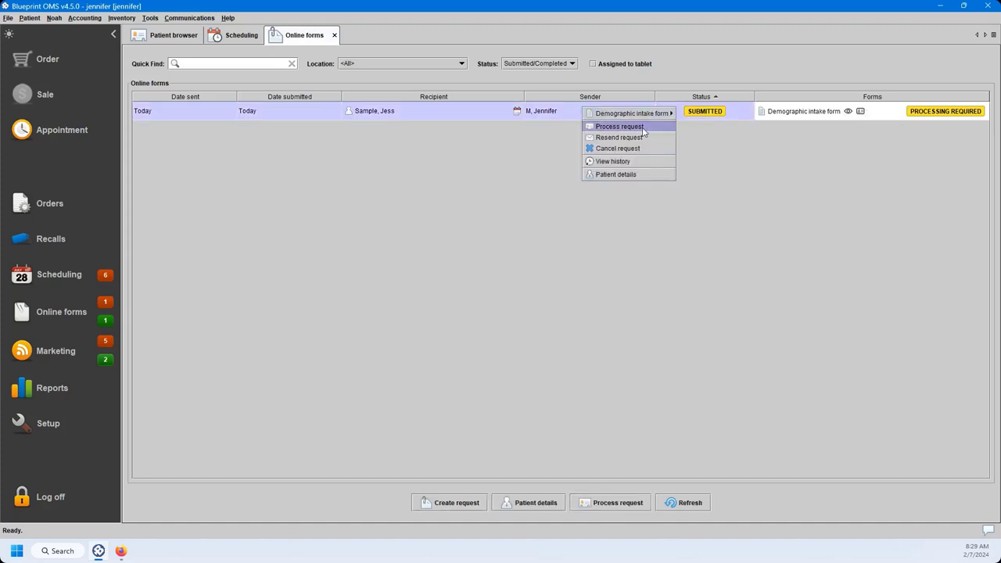
left_click(619, 127)
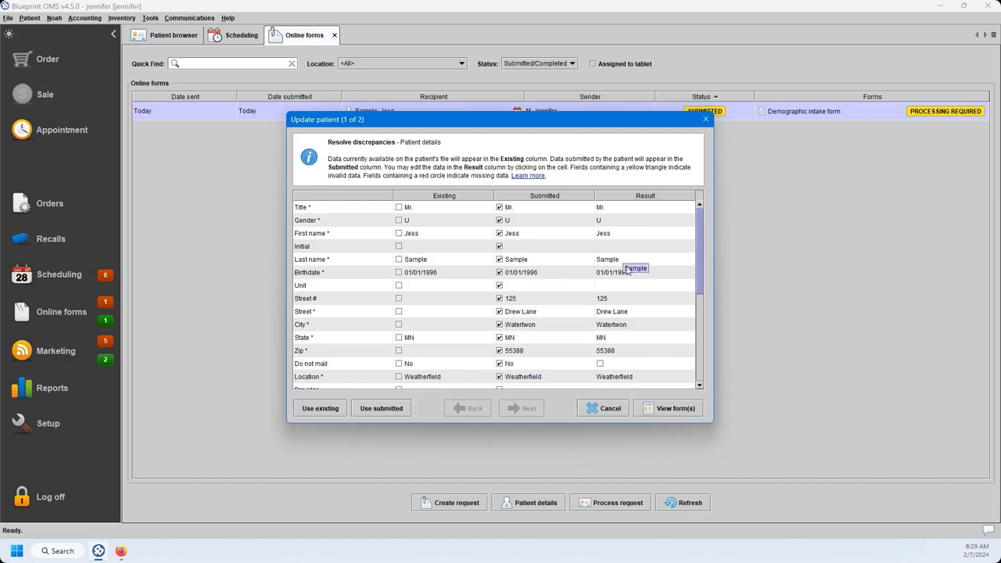
left_click(618, 325)
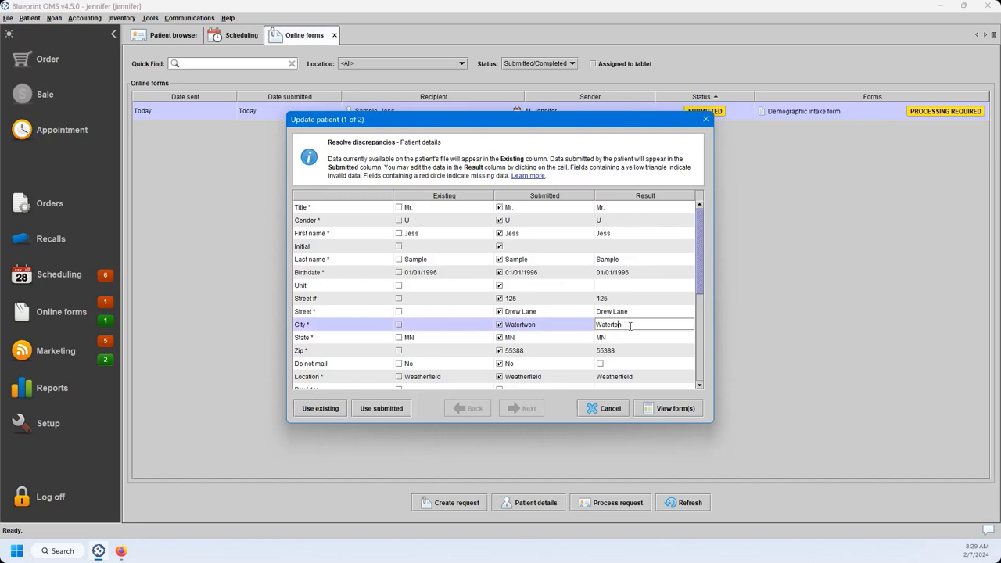
key("Return")
- Set the missing referral source in the Result column to Advertising - Website
scroll(632, 325, "down", 3)
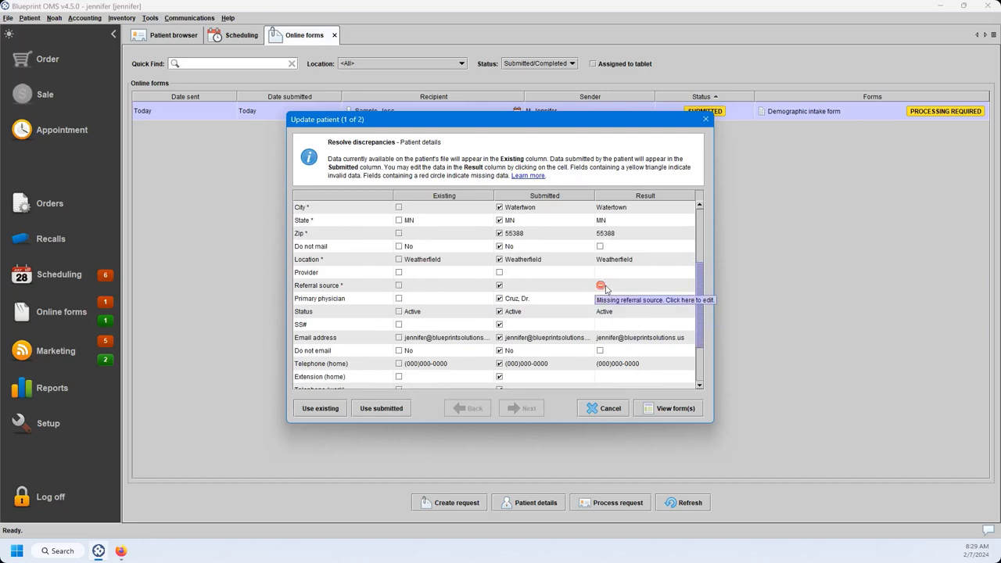
left_click(620, 288)
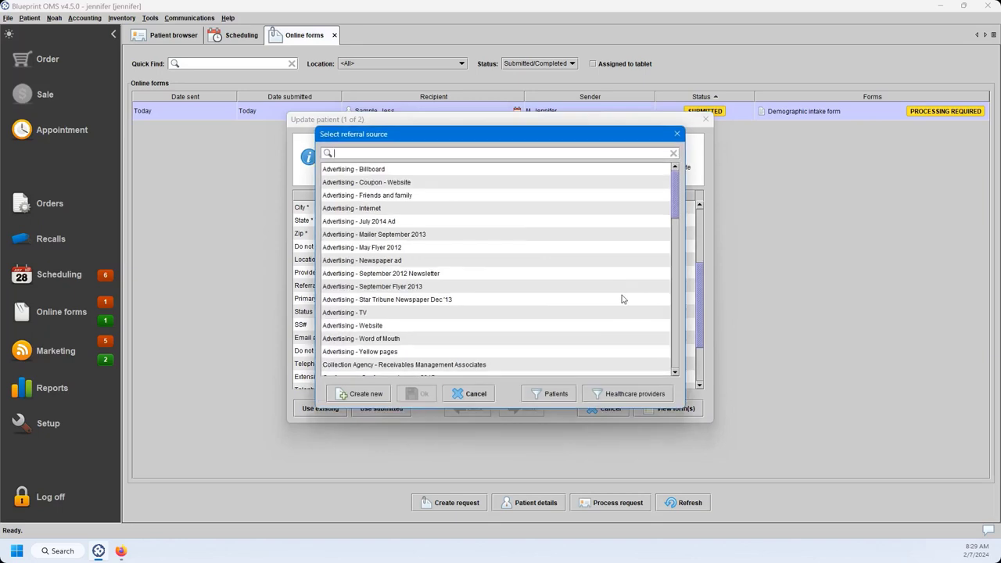
left_click(424, 327)
left_click(422, 394)
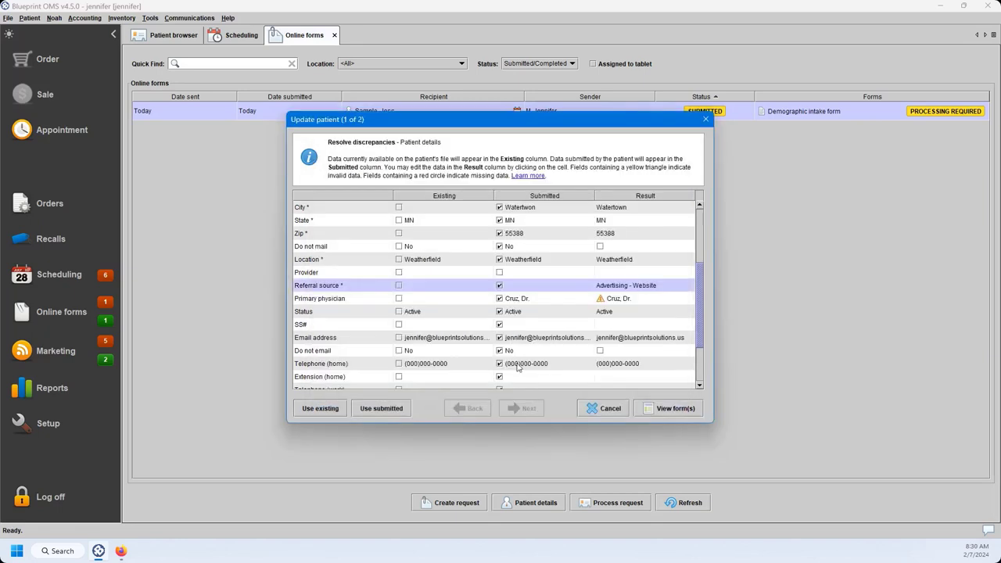
- Resolve the primary physician by searching the healthcare providers for "Cr" and assigning the matching provider
left_click(620, 303)
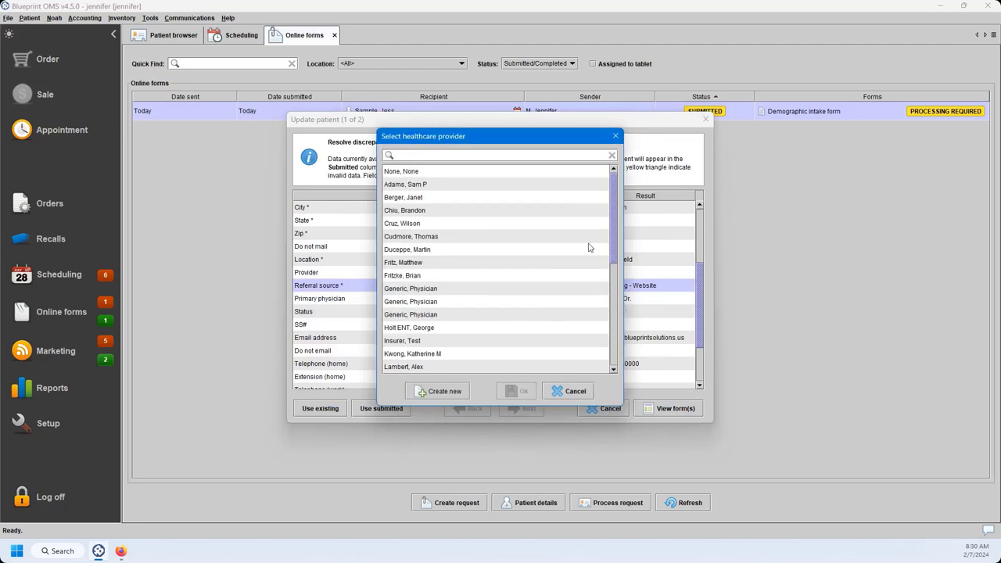
left_click_drag(557, 138, 534, 139)
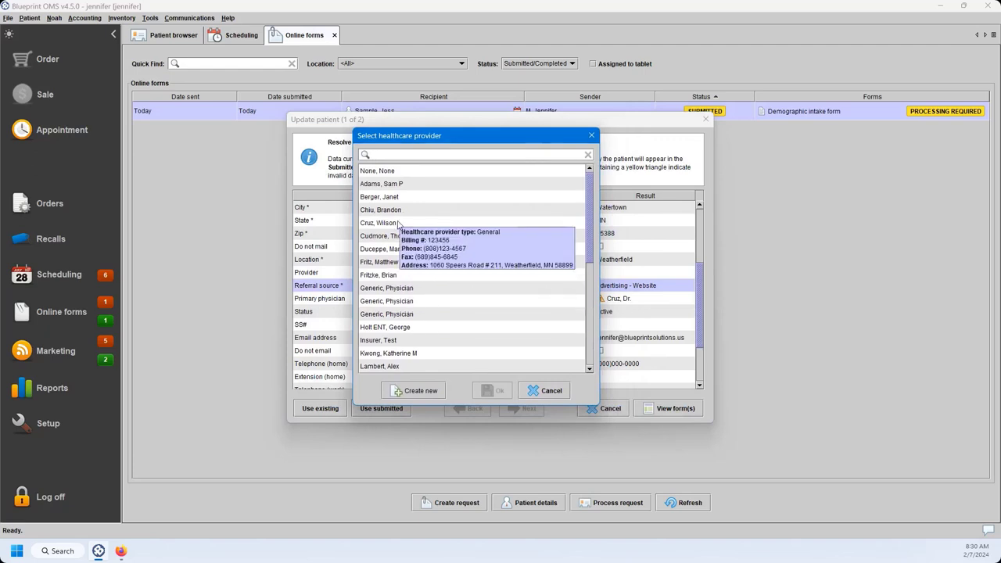
type("Cr")
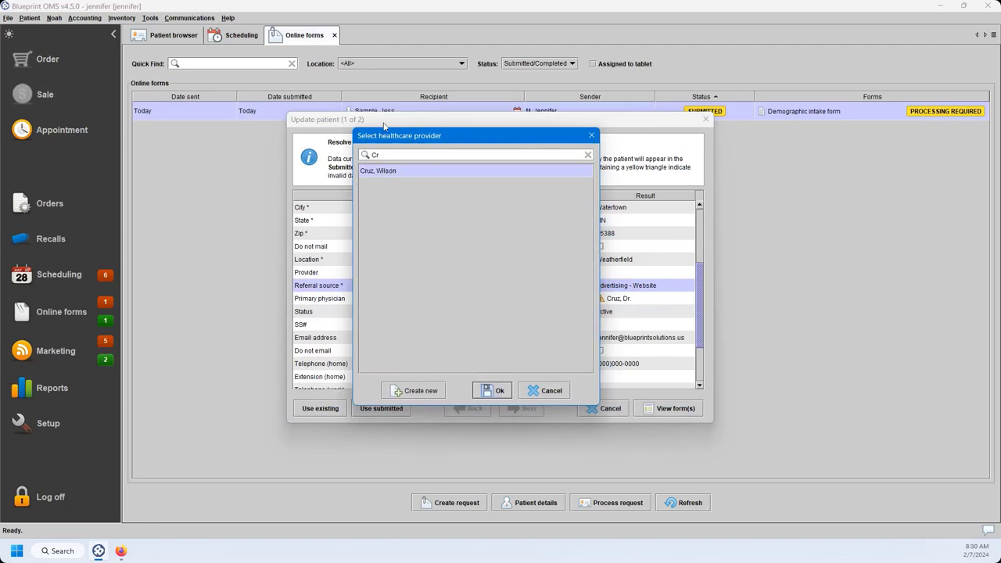
left_click(497, 390)
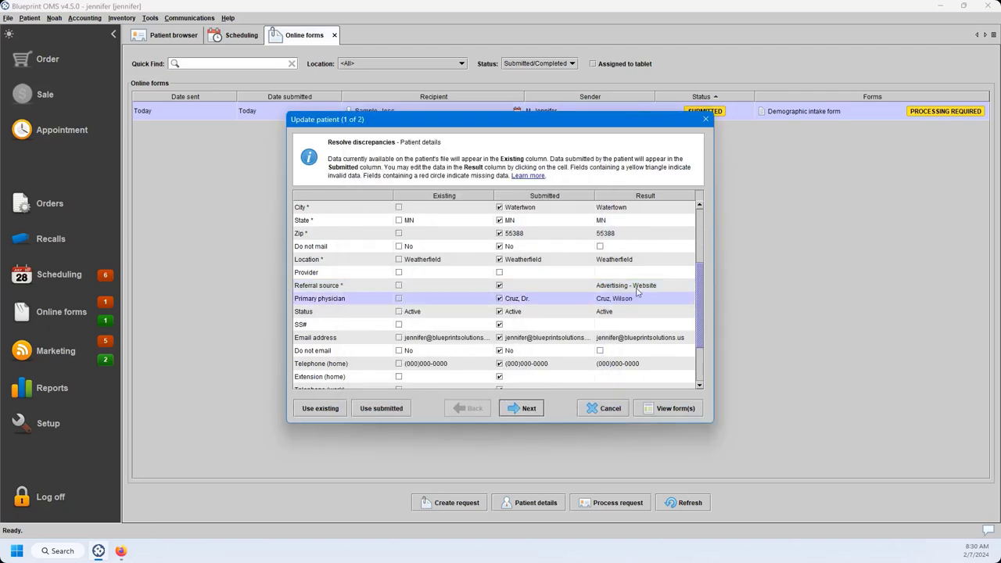
- Advance to the Primary 3p payer discrepancies and display the primary insurance information on the submitted form alongside
scroll(653, 328, "down", 2)
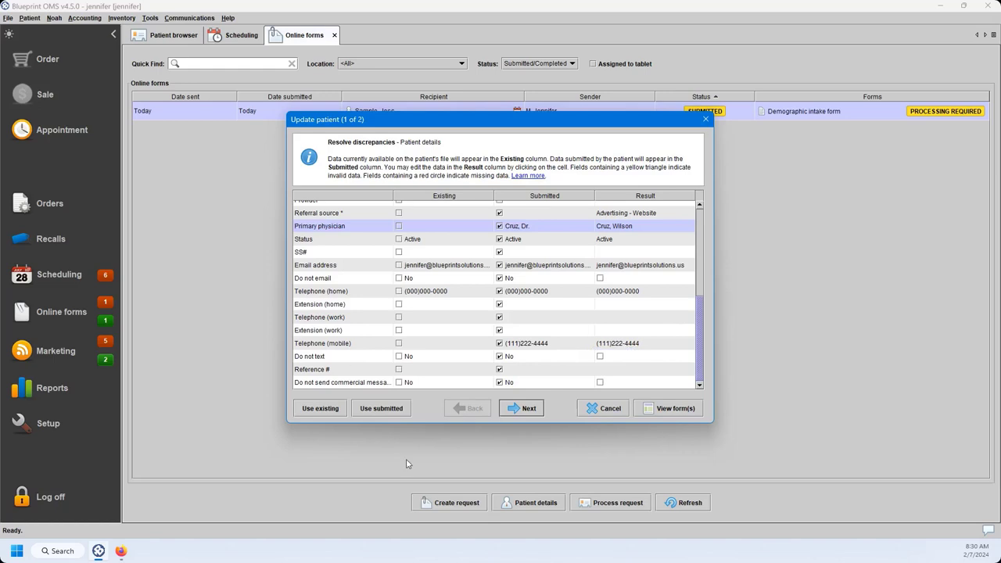
left_click(541, 411)
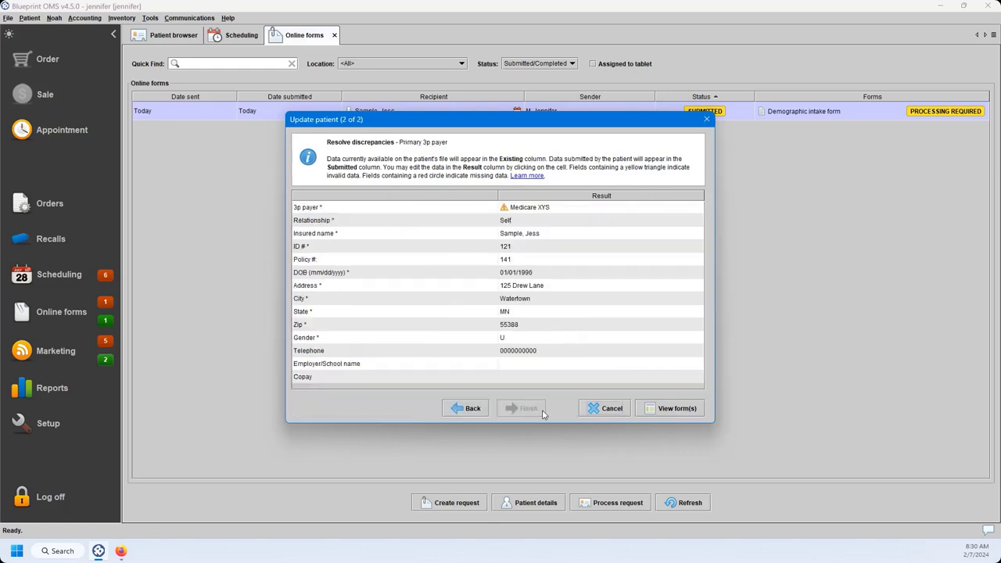
left_click(690, 407)
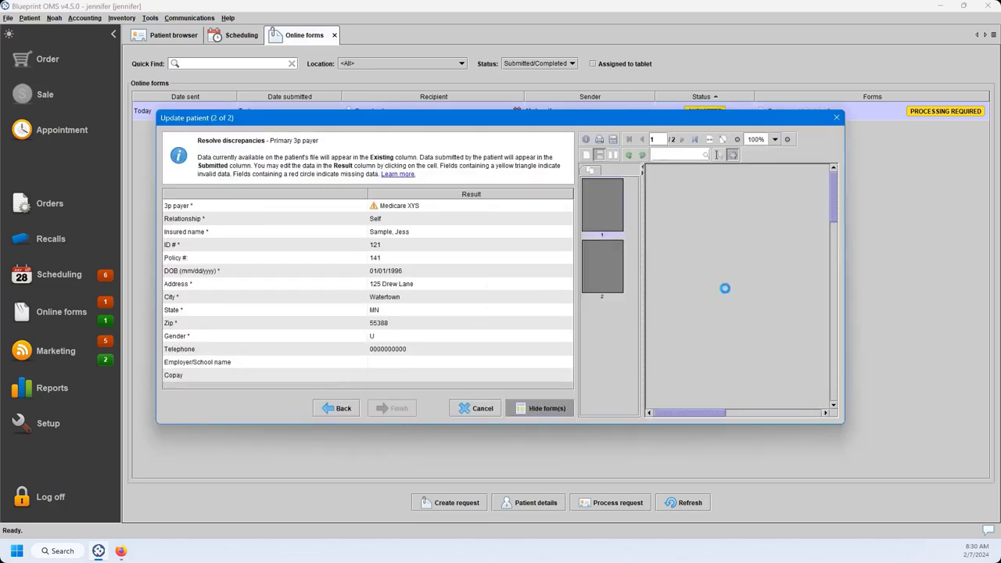
scroll(725, 287, "down", 10)
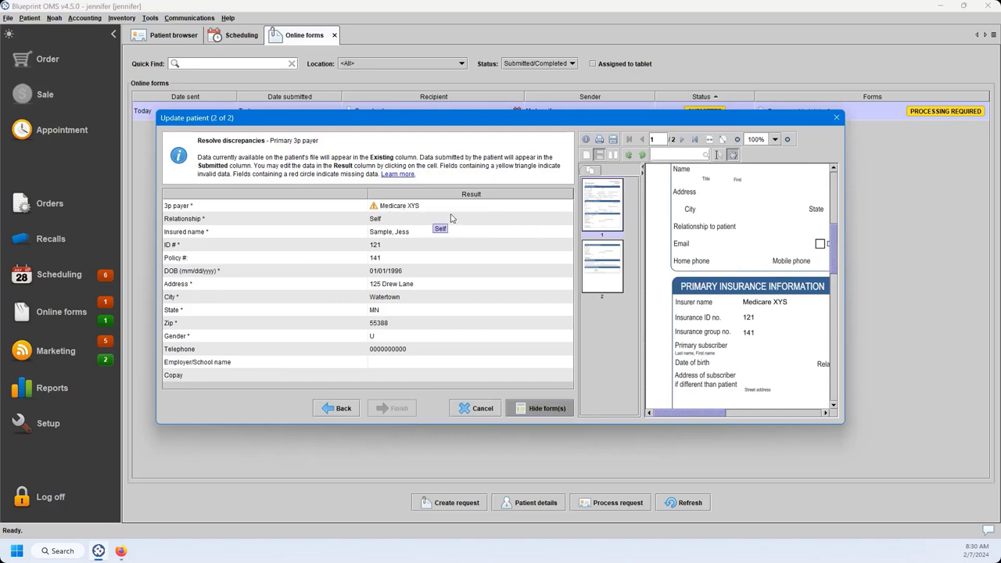
- Resolve the invalid 3p payer in the Result column by searching the payers for "med" and assigning Medicare (54442)
left_click(393, 209)
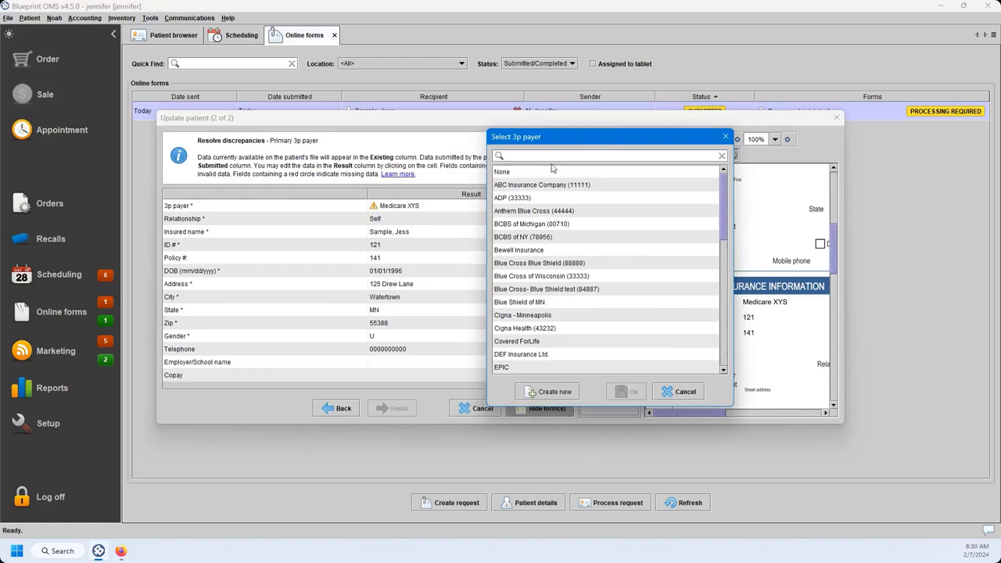
type("mel")
key("BackSpace")
type("d")
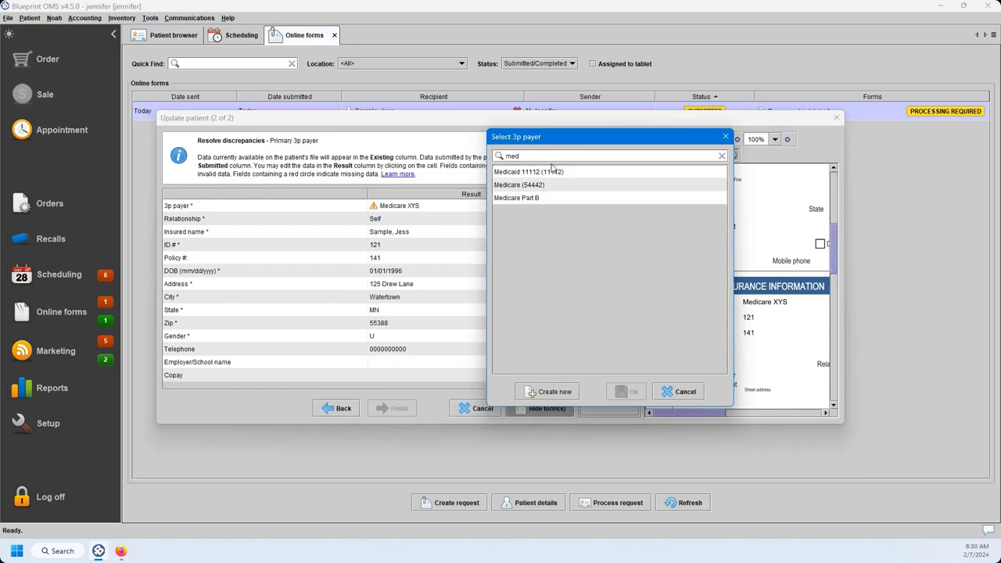
left_click(549, 185)
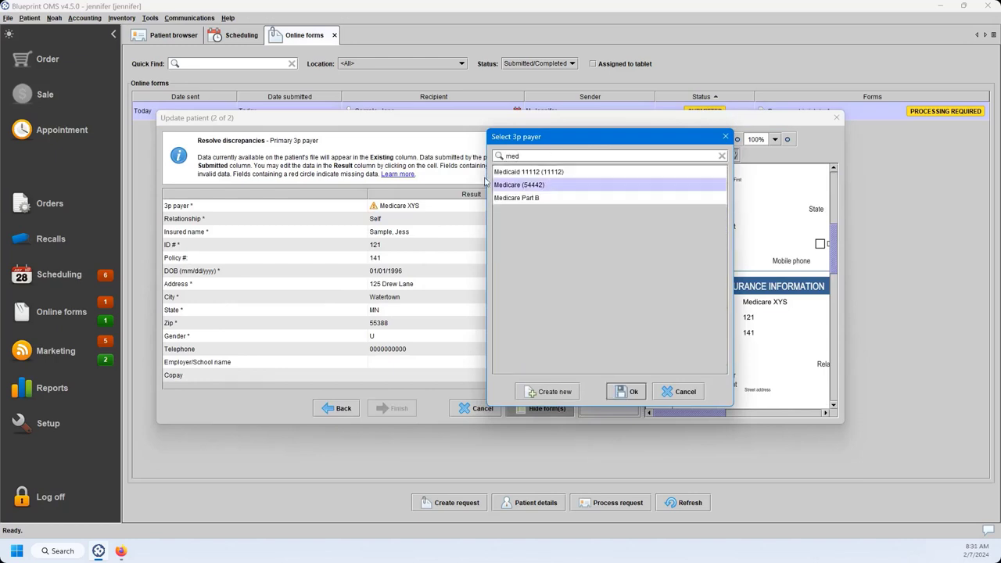
left_click(625, 392)
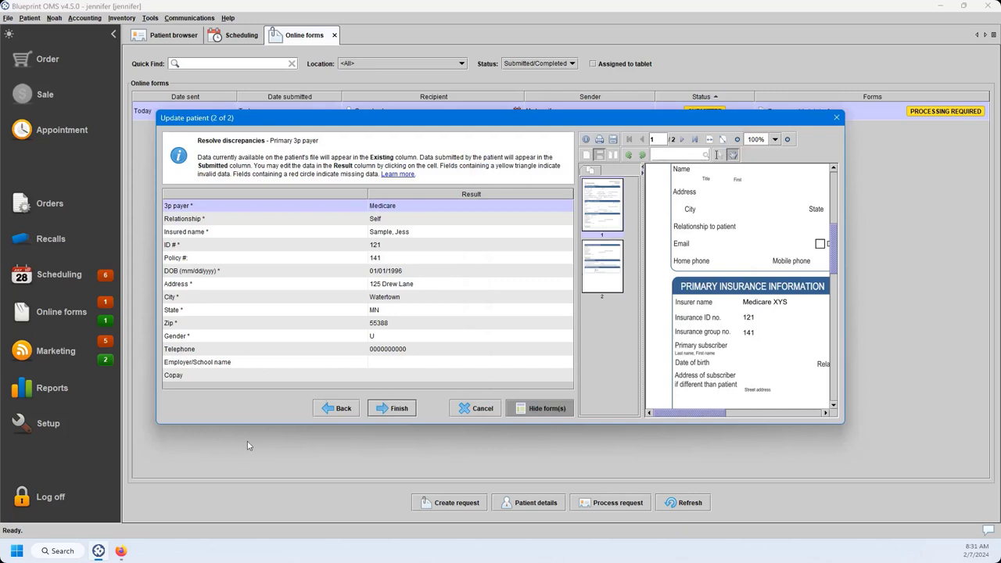
- Finish processing the intake form, agree to update the patient's details, and archive the online form
left_click(399, 410)
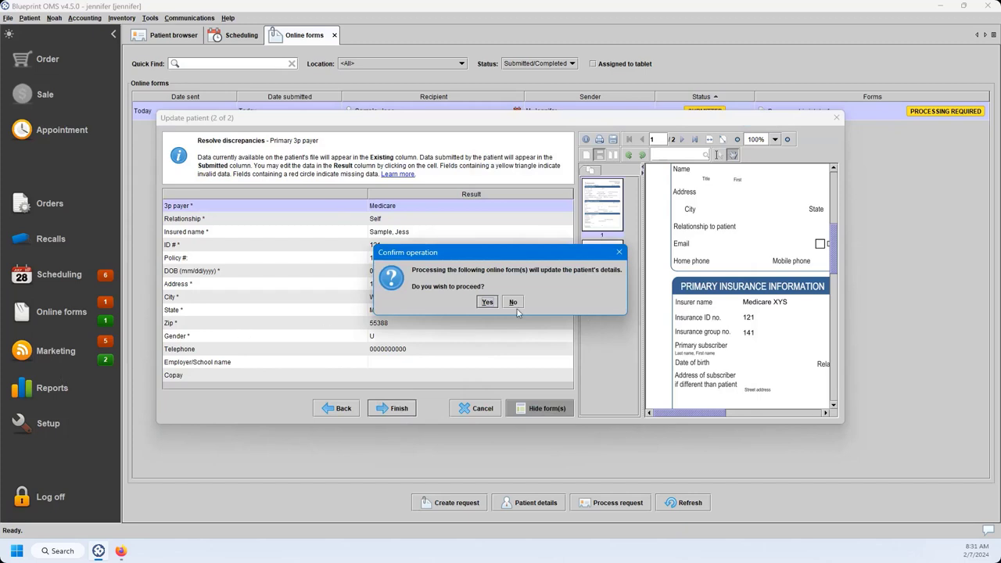
left_click(488, 302)
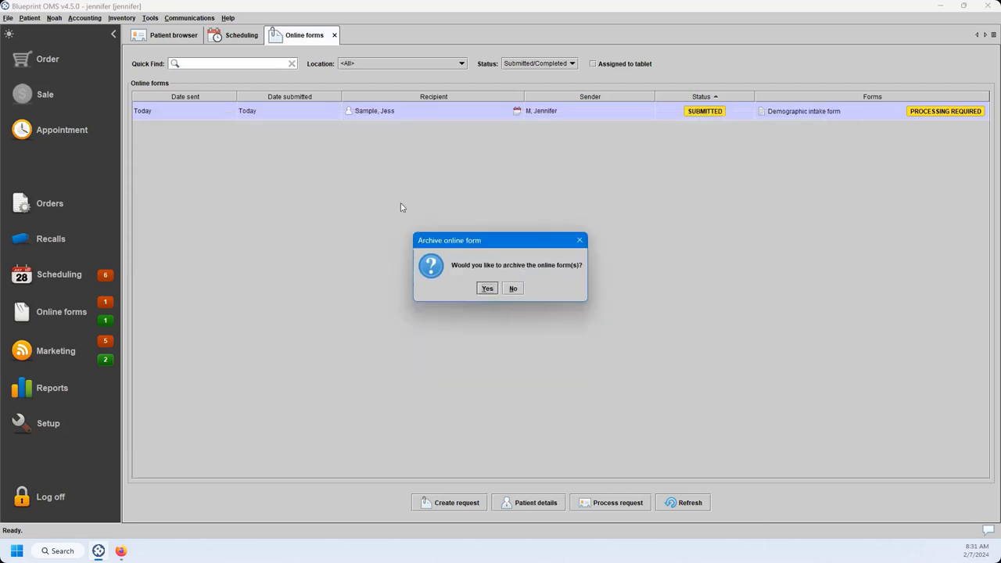
left_click(487, 289)
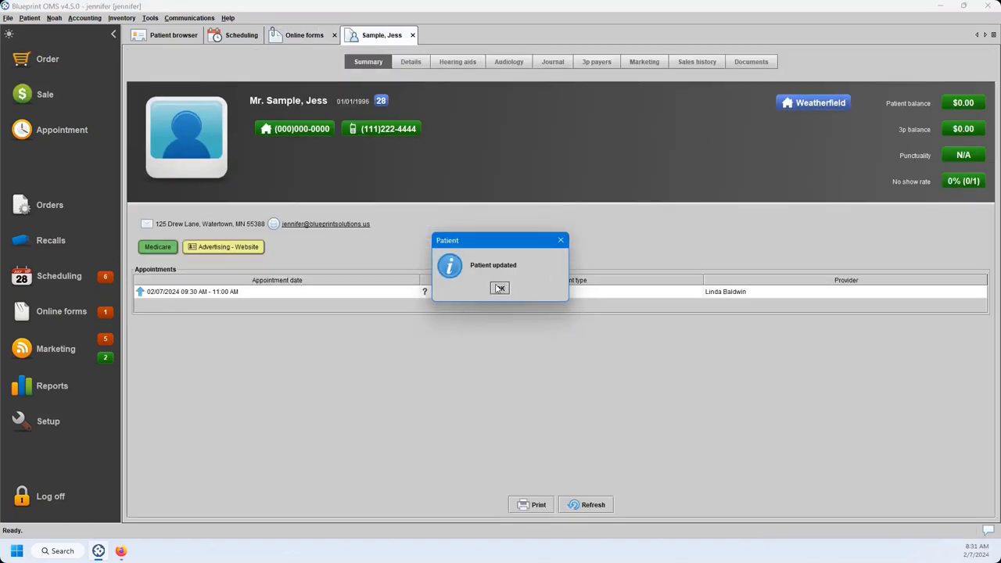
left_click(500, 288)
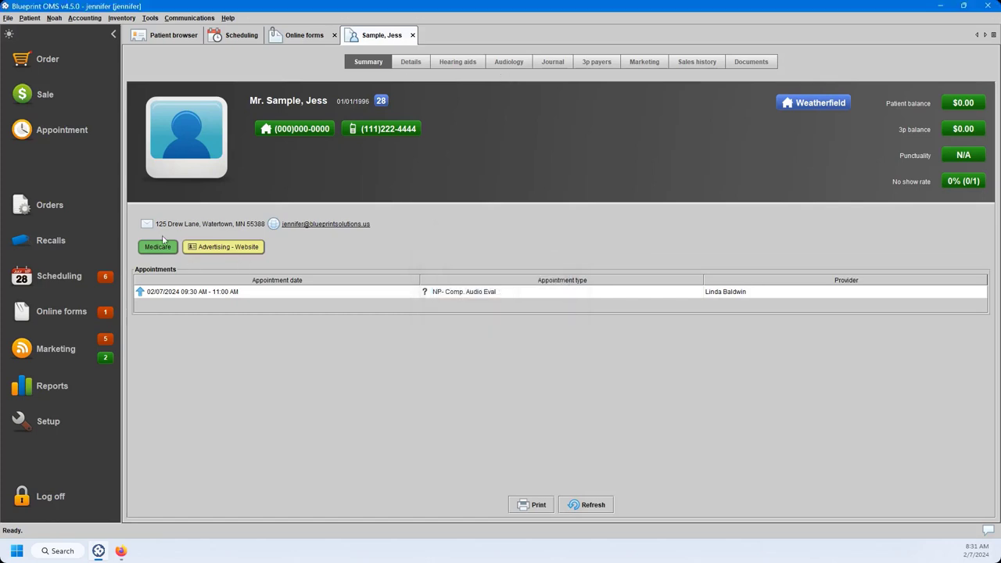
- Review the updated patient file's contact details and healthcare provider, its 3p payers, and its archived documents
left_click(407, 61)
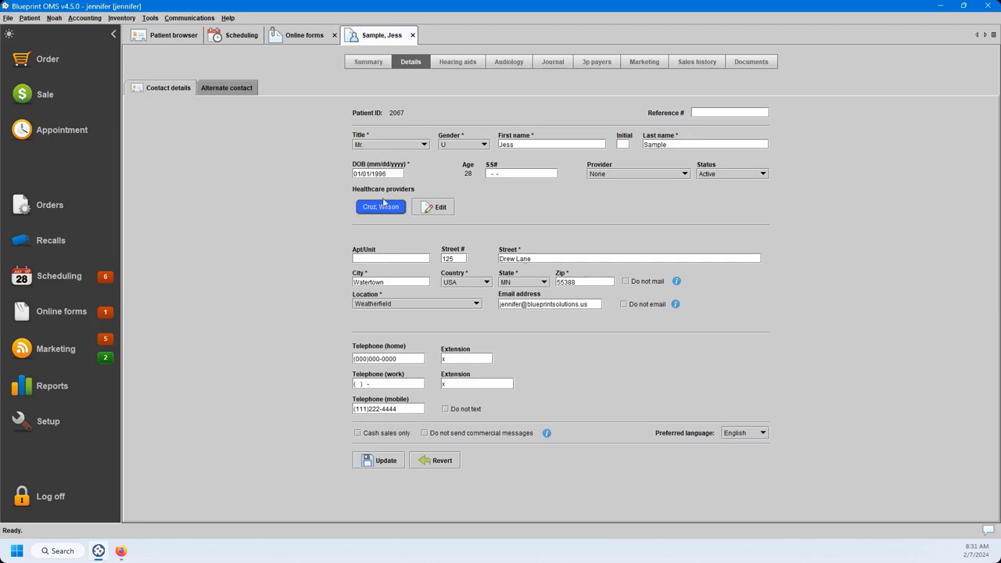
mouse_move(374, 212)
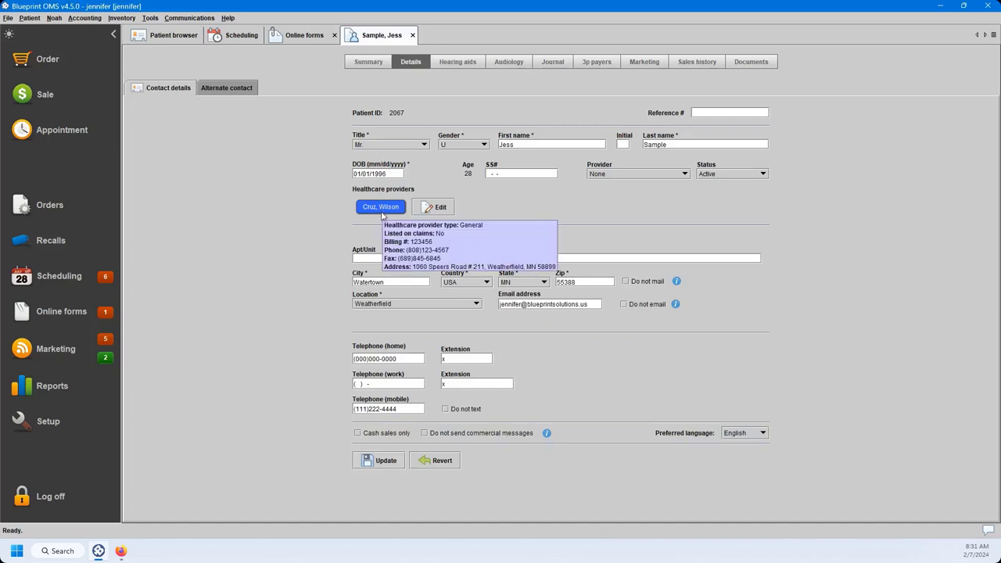
left_click(579, 68)
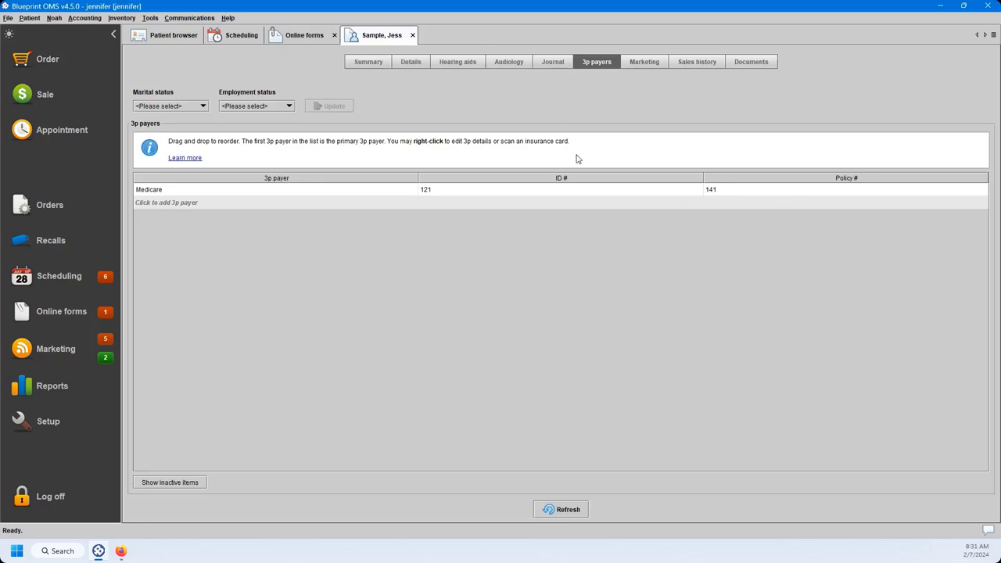
left_click(752, 61)
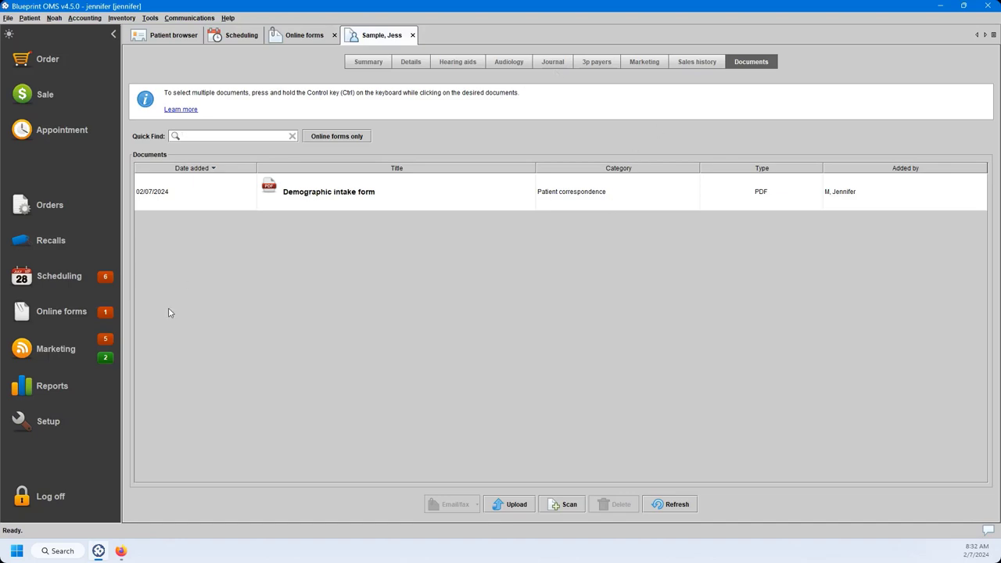
- Open the form templates in Setup and filter them by the Online form template type to browse the available forms
left_click(65, 425)
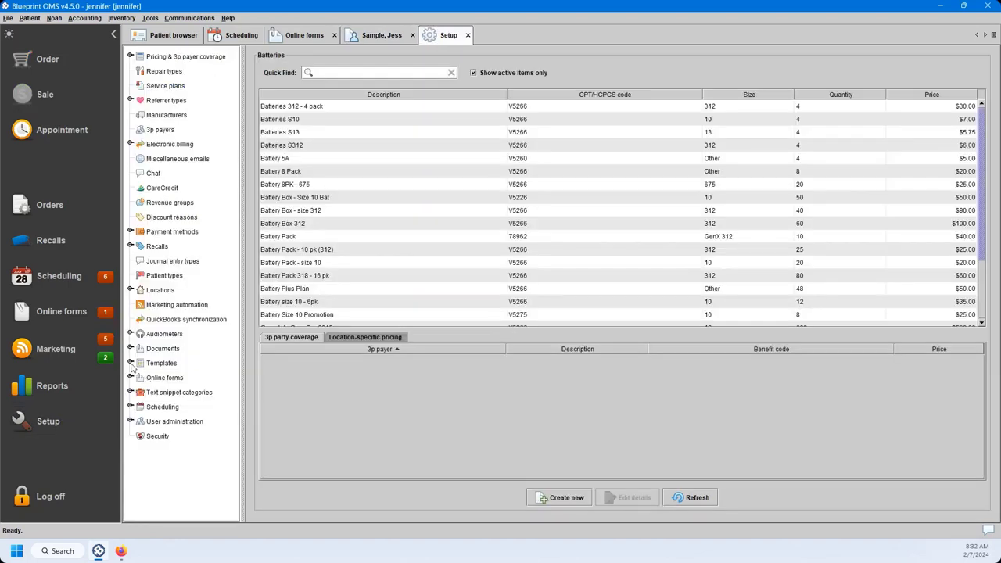
left_click(130, 363)
left_click(161, 380)
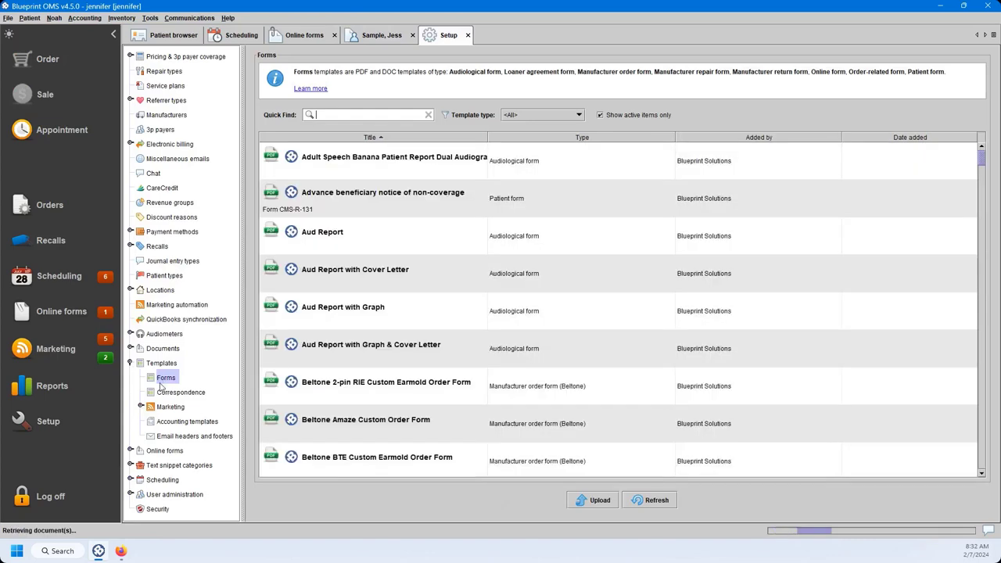
left_click(527, 117)
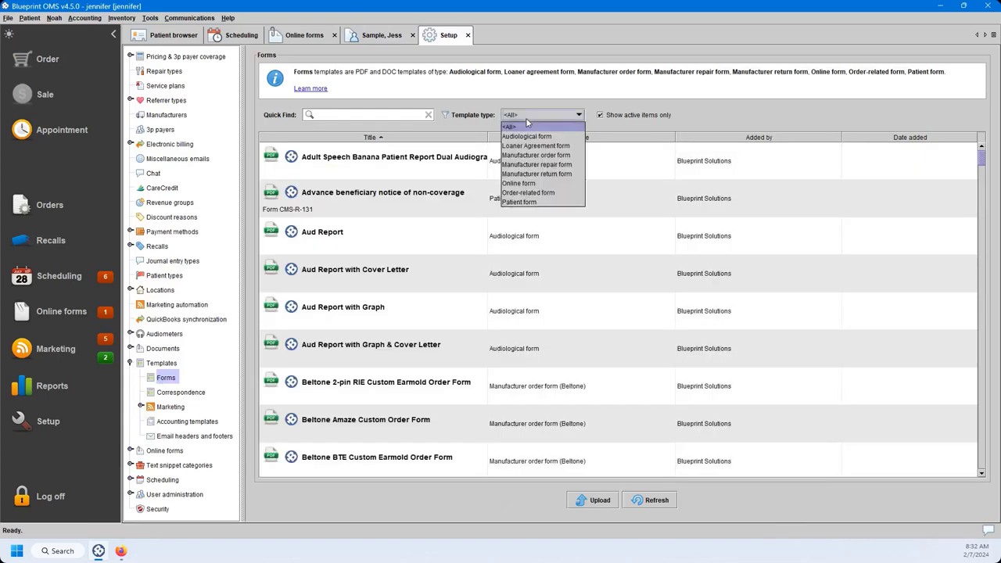
left_click(543, 183)
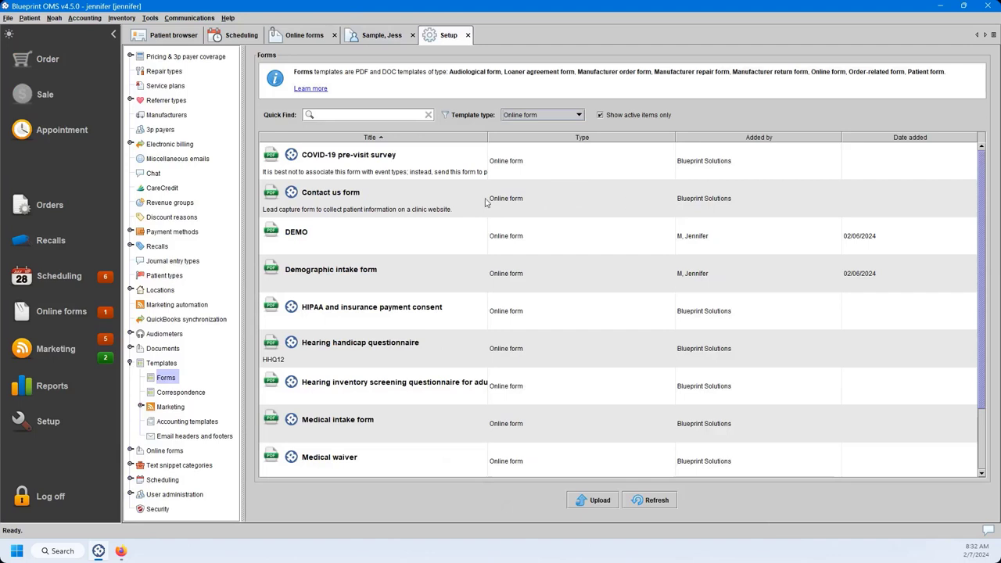
scroll(448, 184, "down", 1)
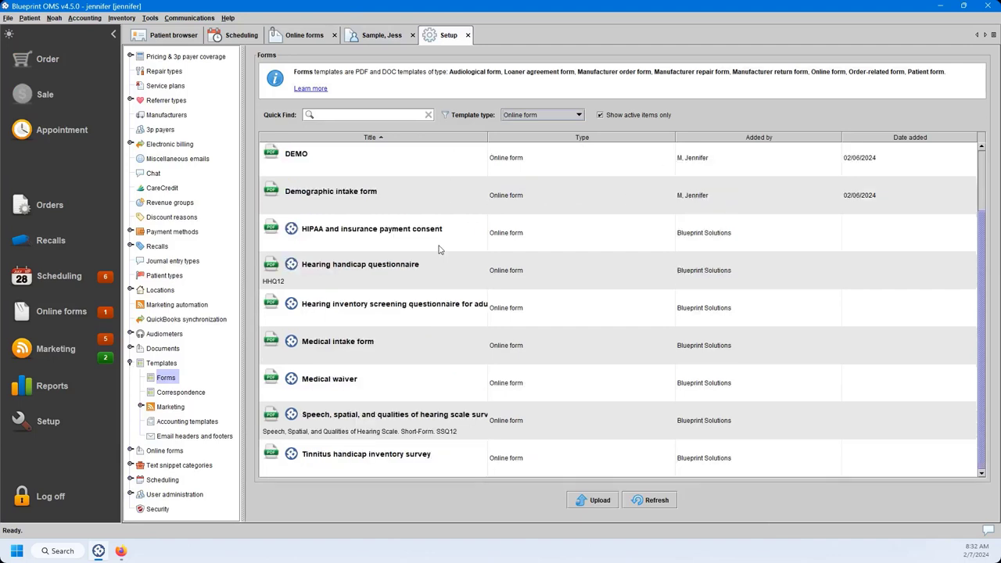
scroll(376, 436, "up", 1)
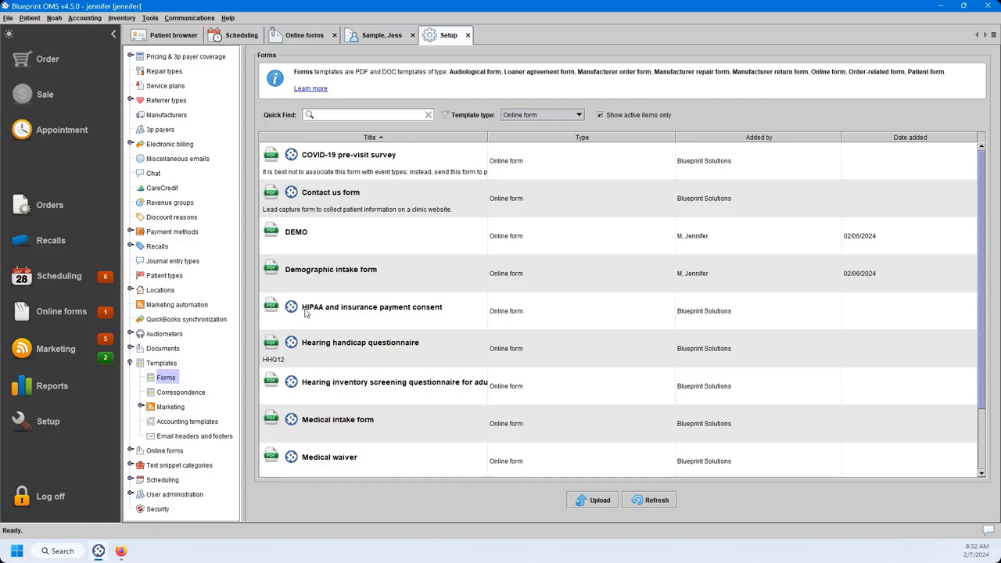
- Review the Demographic intake form's properties, including the archive category choices, and save them with Patient correspondence kept
right_click(342, 274)
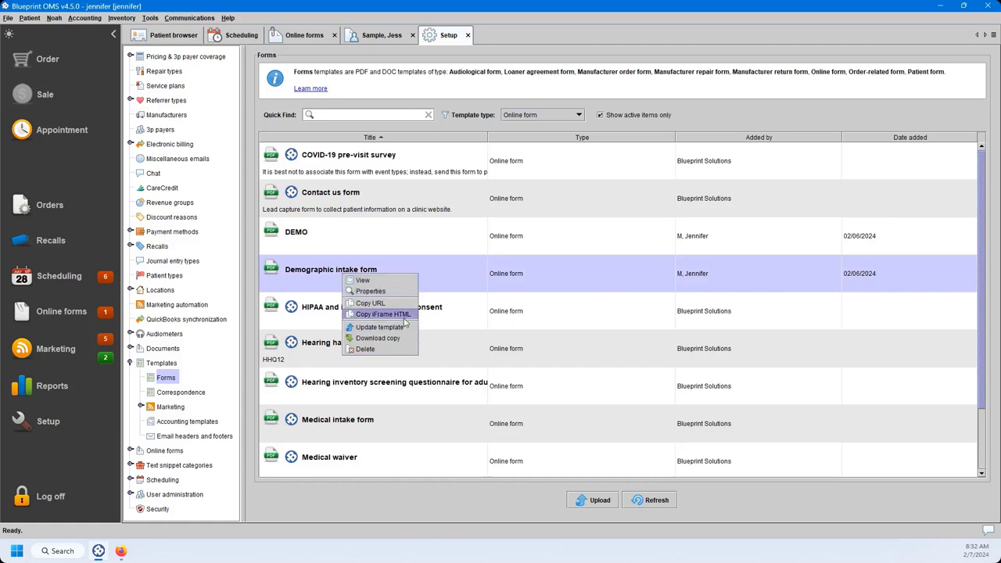
left_click(387, 291)
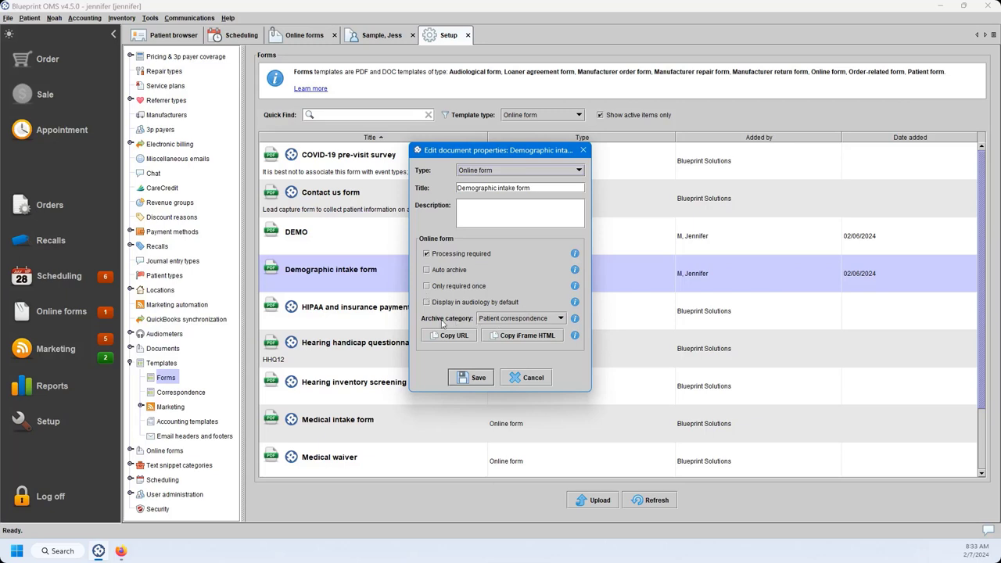
left_click(538, 322)
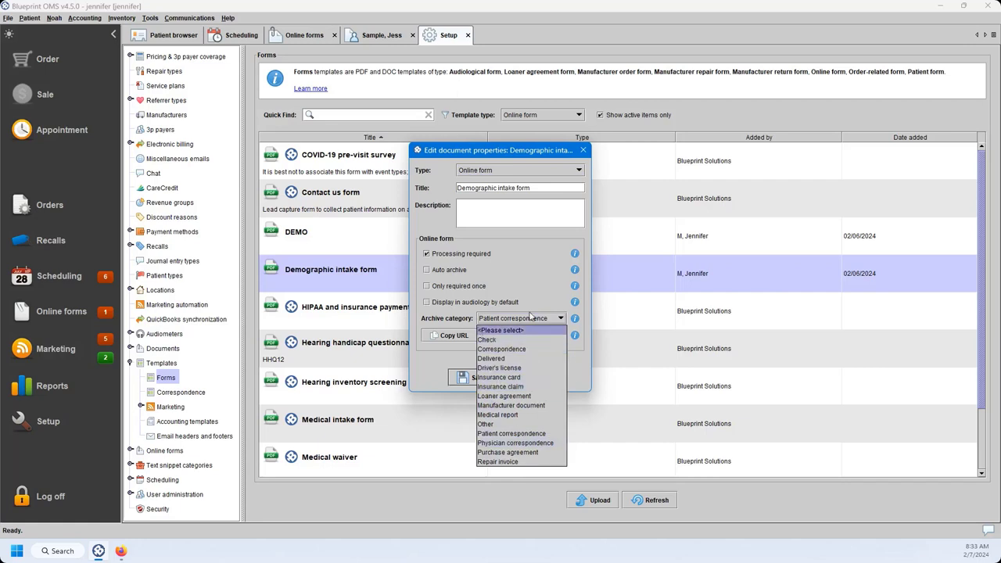
left_click(469, 335)
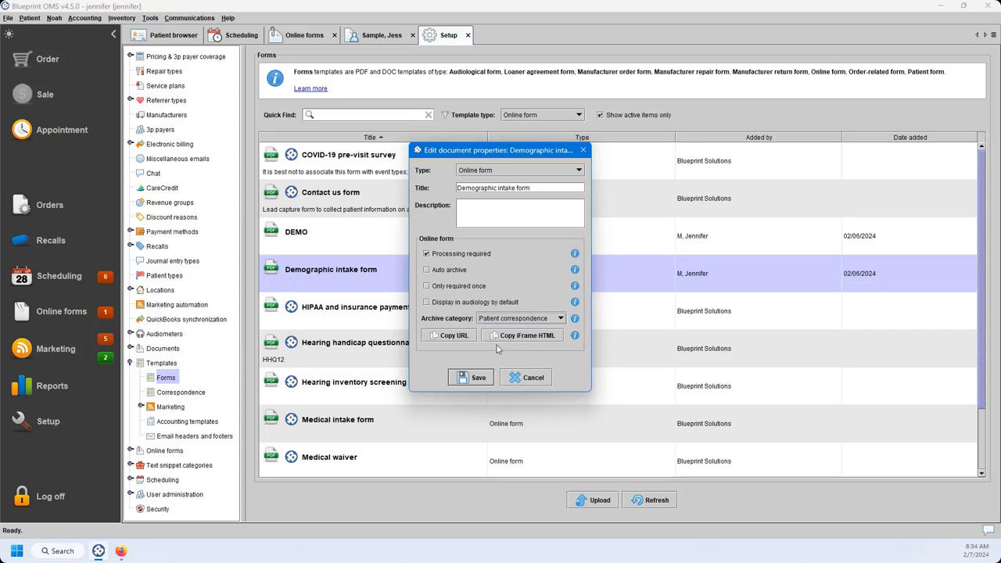
left_click(471, 378)
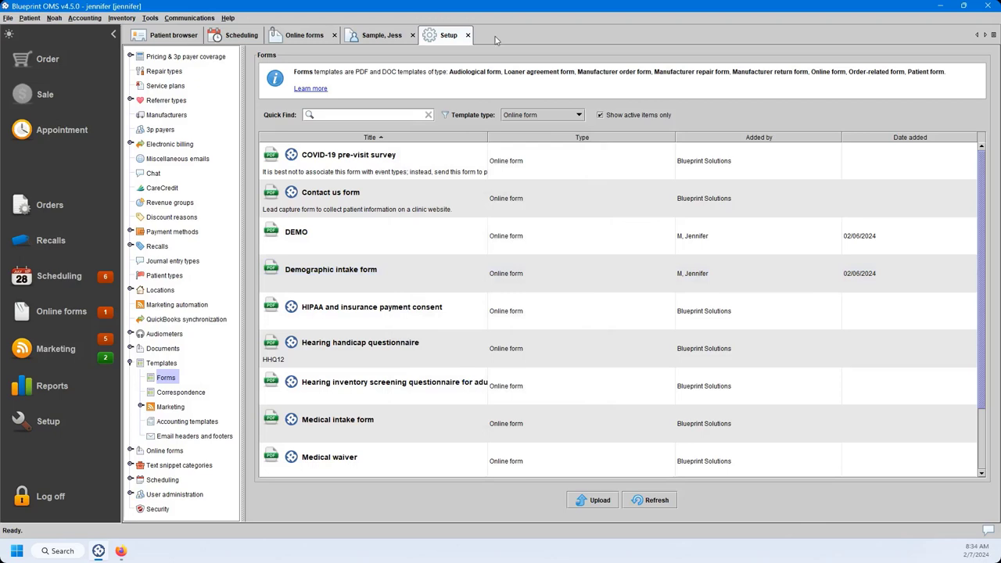
- Close Setup, return to the schedule, and check out the patient of the 8:00–9:30 AM appointment on Wed 7
left_click(467, 35)
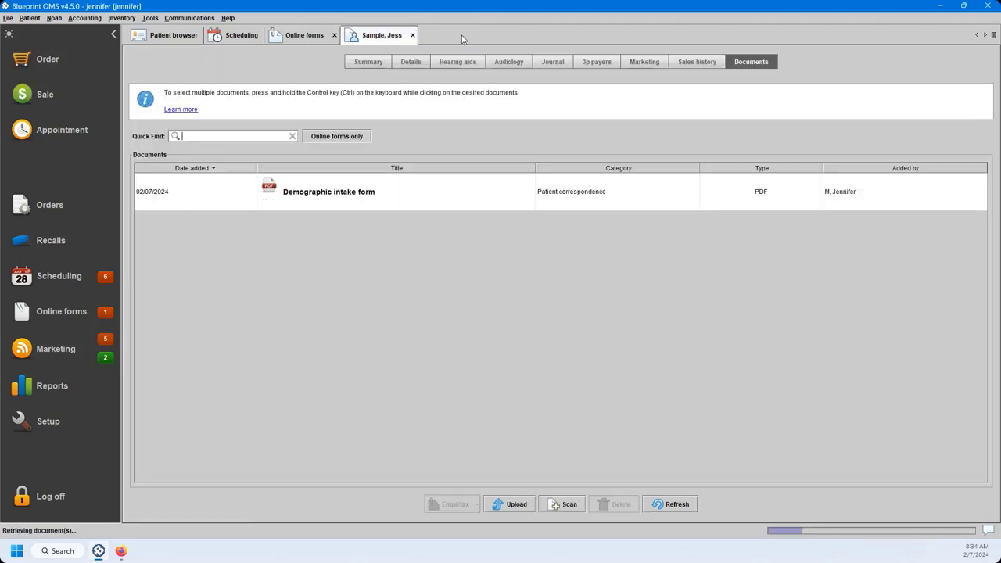
left_click(229, 37)
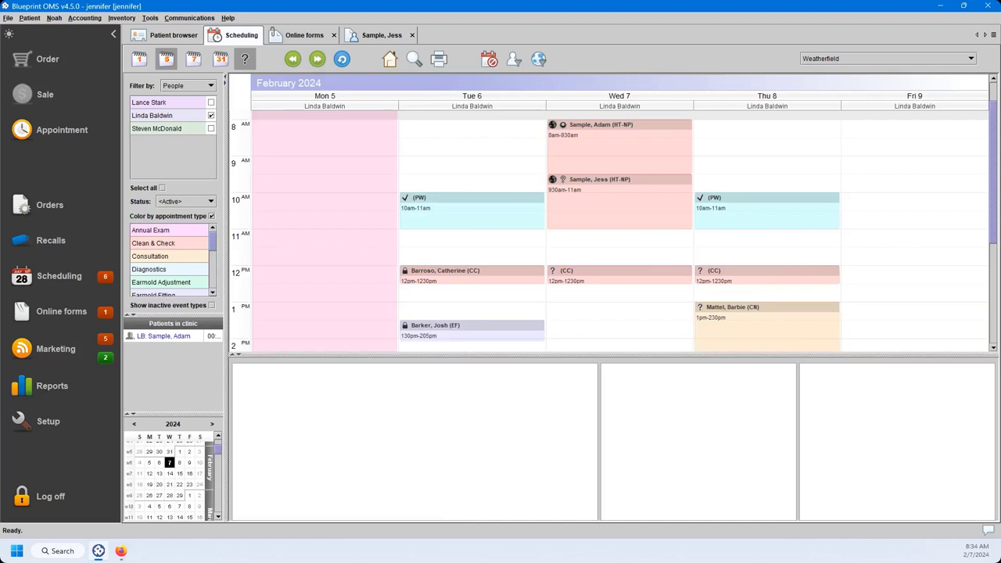
left_click(596, 144)
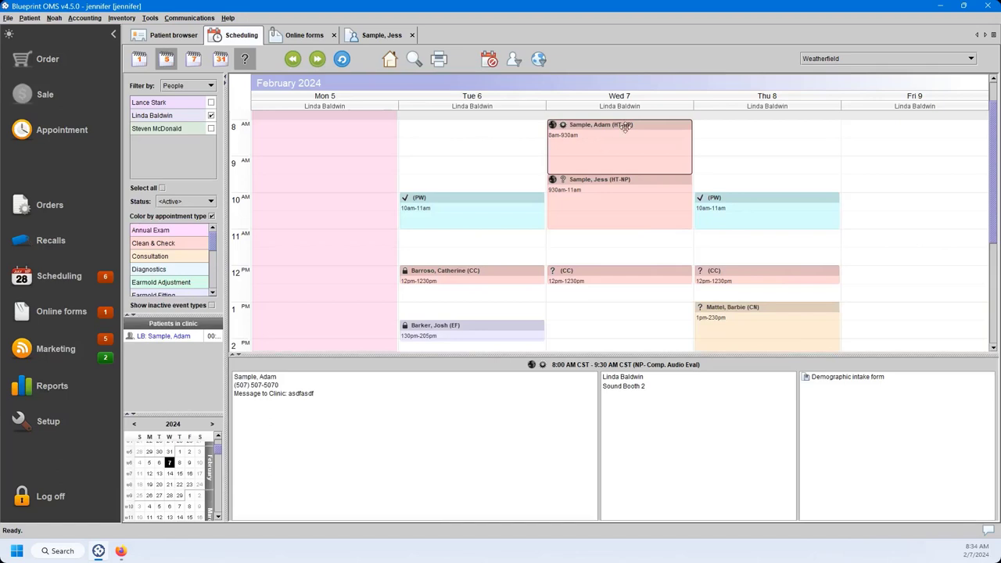
left_click(488, 150)
left_click(588, 148)
right_click(589, 150)
left_click(612, 156)
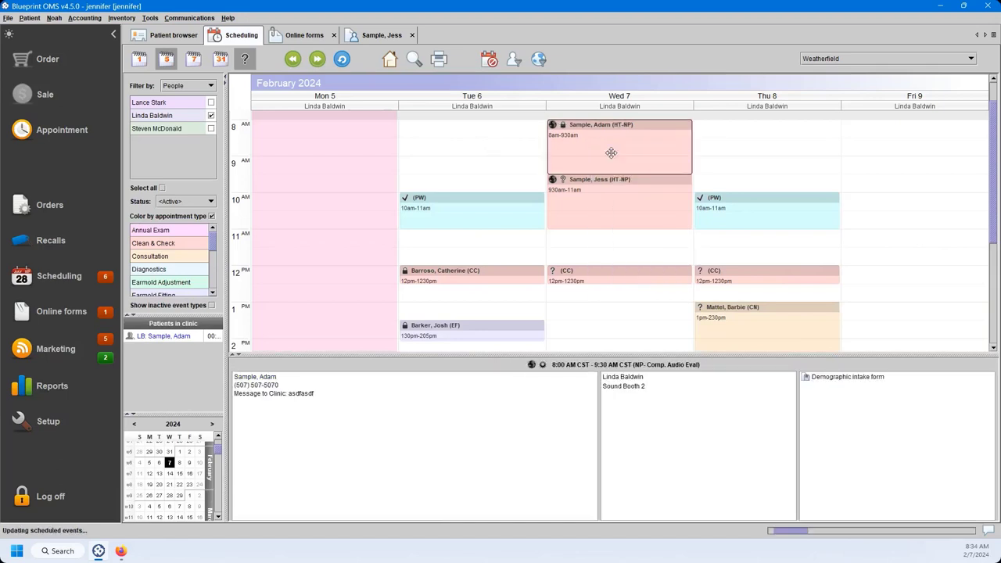
- Open the patient file from the Wed 7 8:00 AM appointment and show its marketing information
left_click(610, 151)
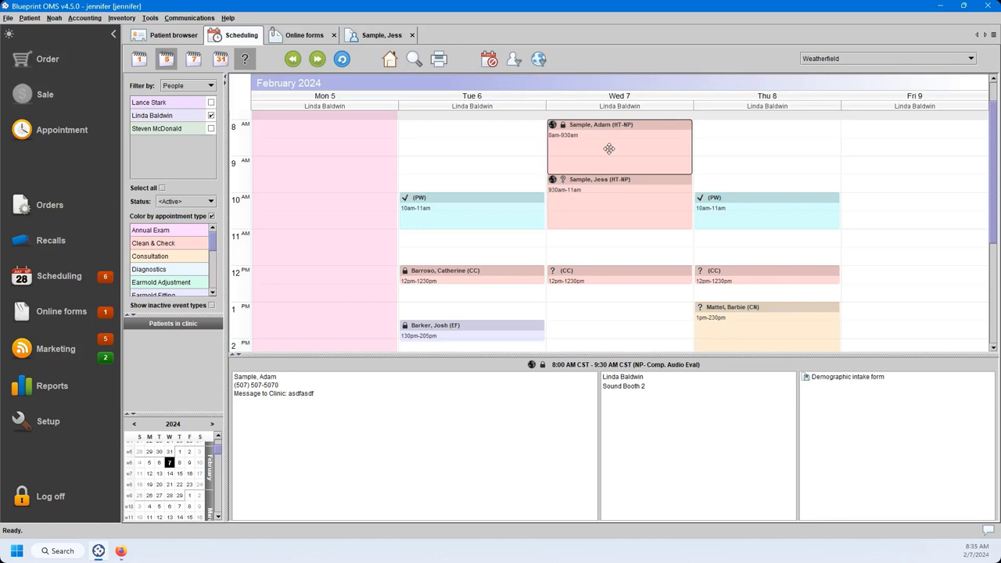
right_click(610, 151)
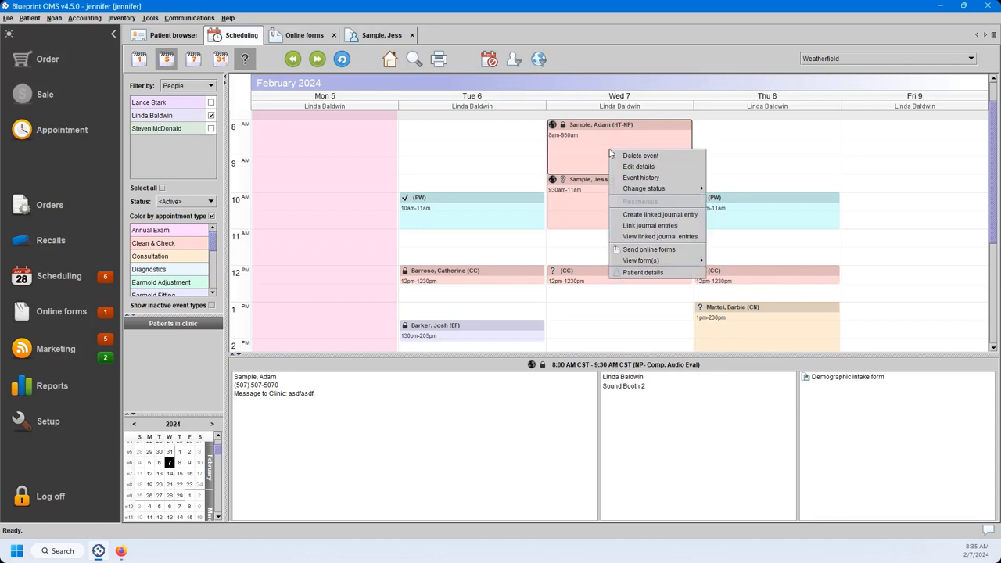
left_click(667, 272)
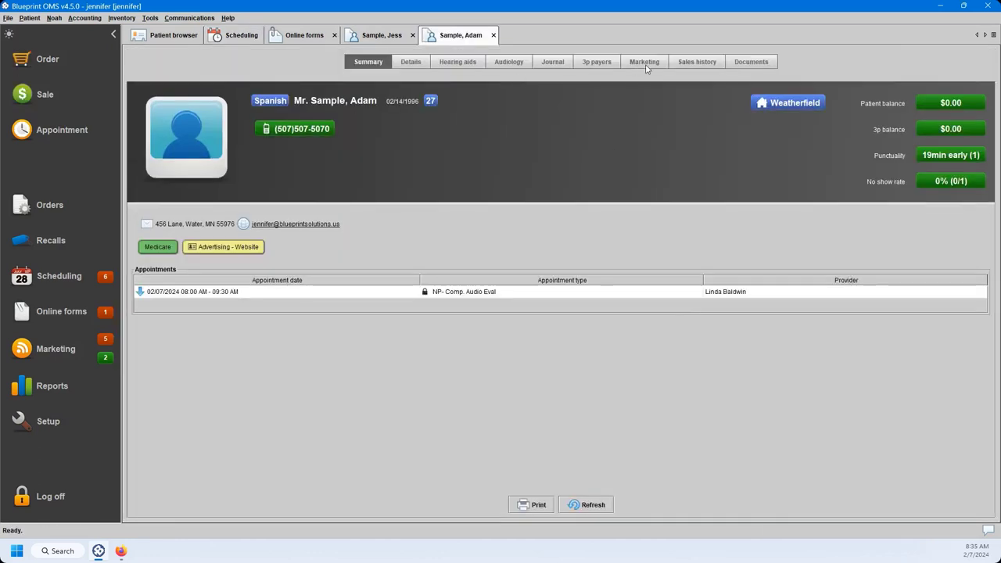
left_click(645, 64)
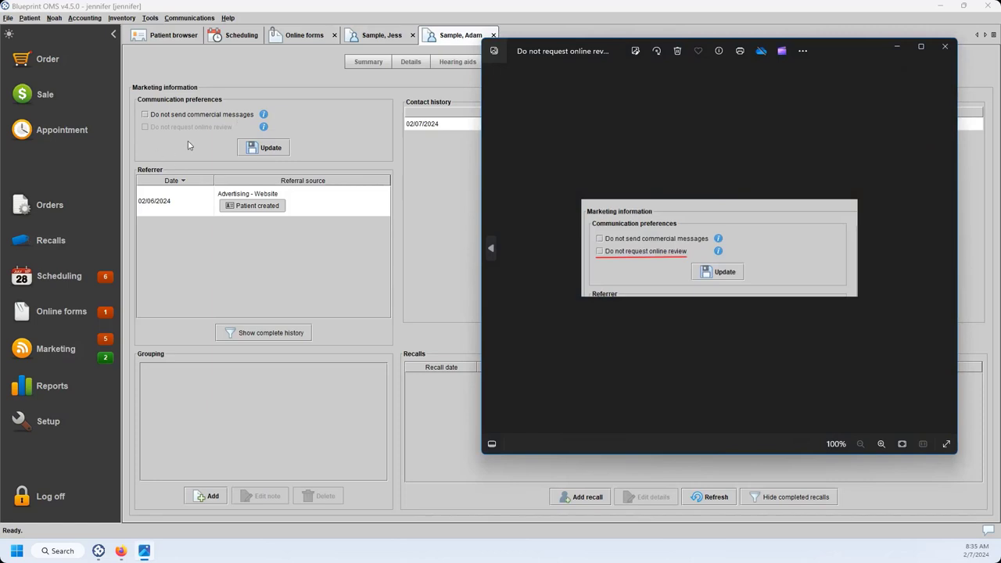
- Enlarge the screenshot of the Do not request online review preference for viewing, and close it along with the patient file
left_click(901, 443)
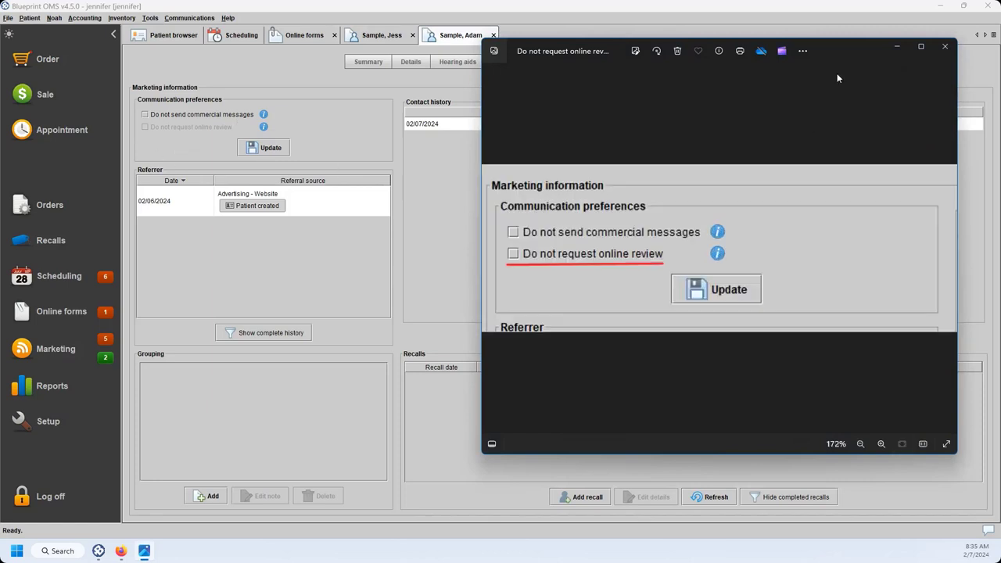
left_click_drag(834, 50, 725, 43)
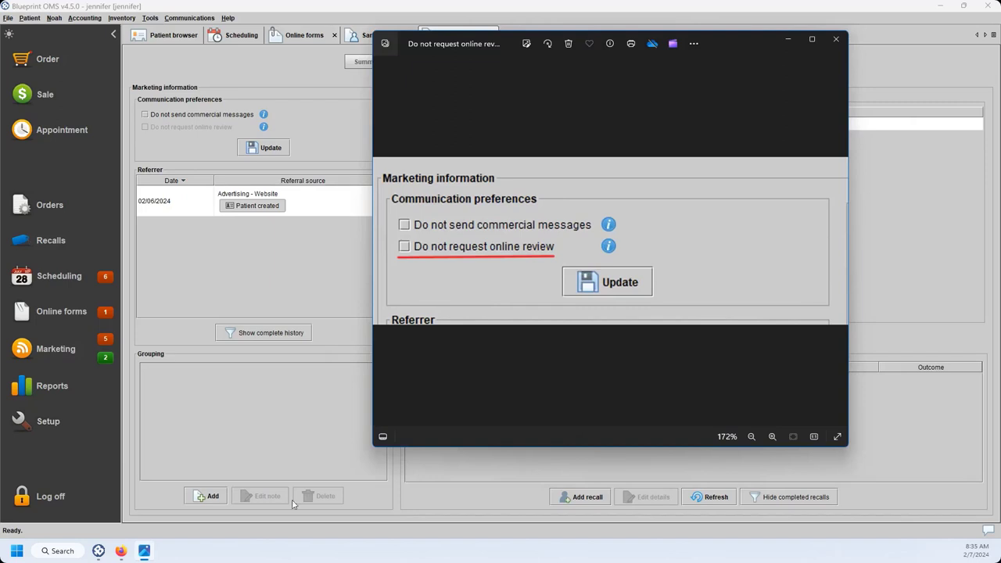
left_click(836, 39)
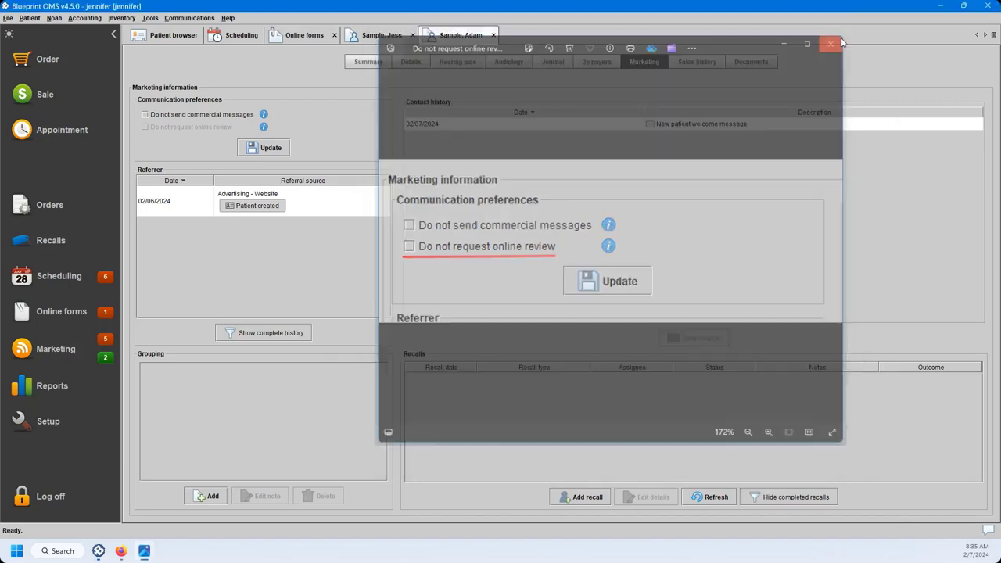
left_click(494, 36)
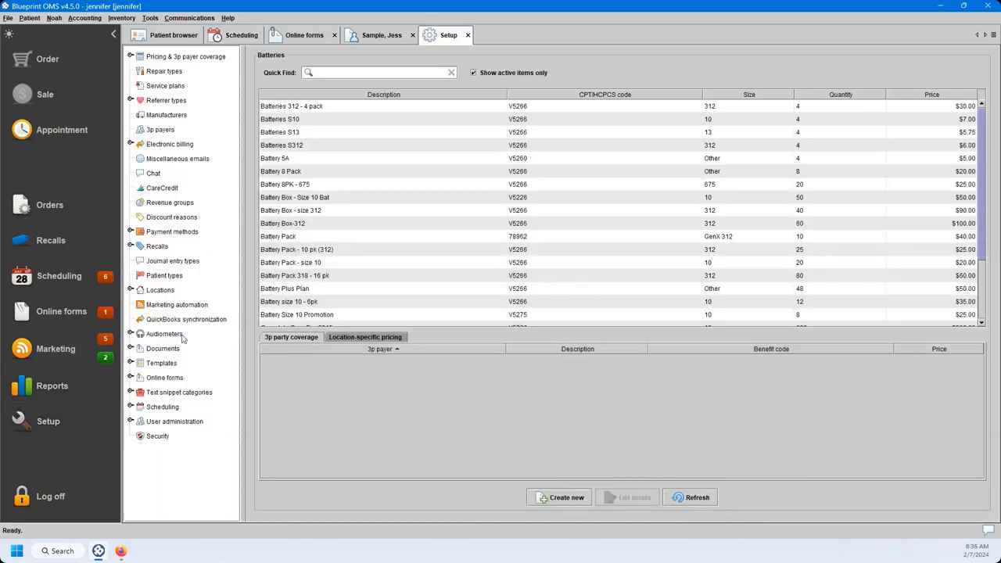
- Complete the Marketing automation setup wizard, keeping Blueprint OMS Marketing Automation, automatic email sending, a blank unsubscribe page and the existing sending address
left_click(201, 309)
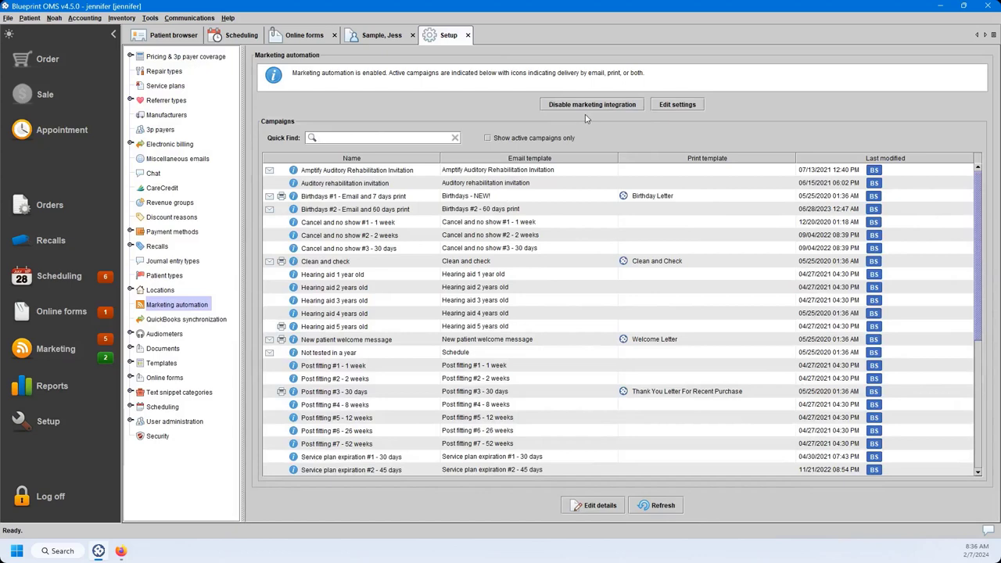
left_click(686, 112)
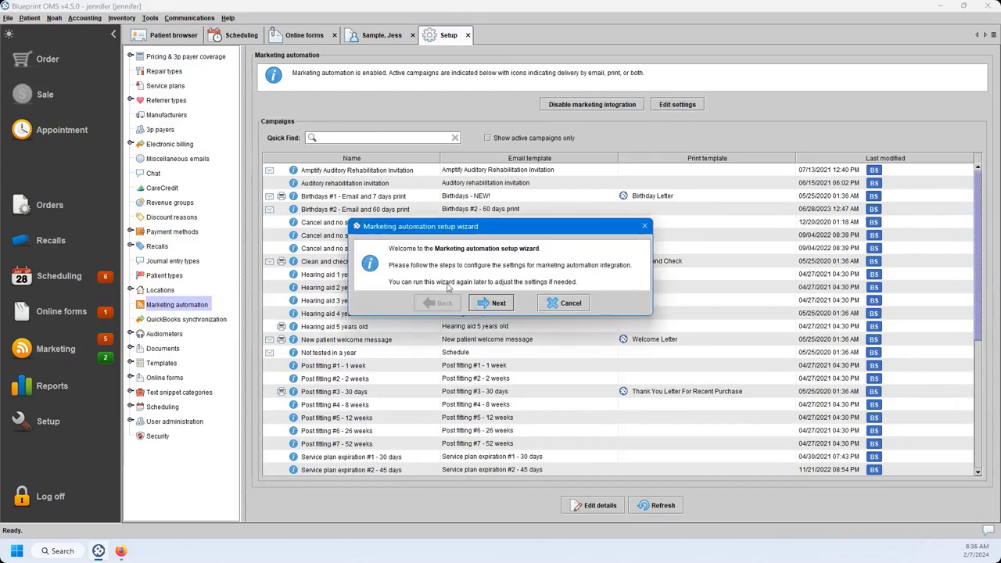
left_click(506, 306)
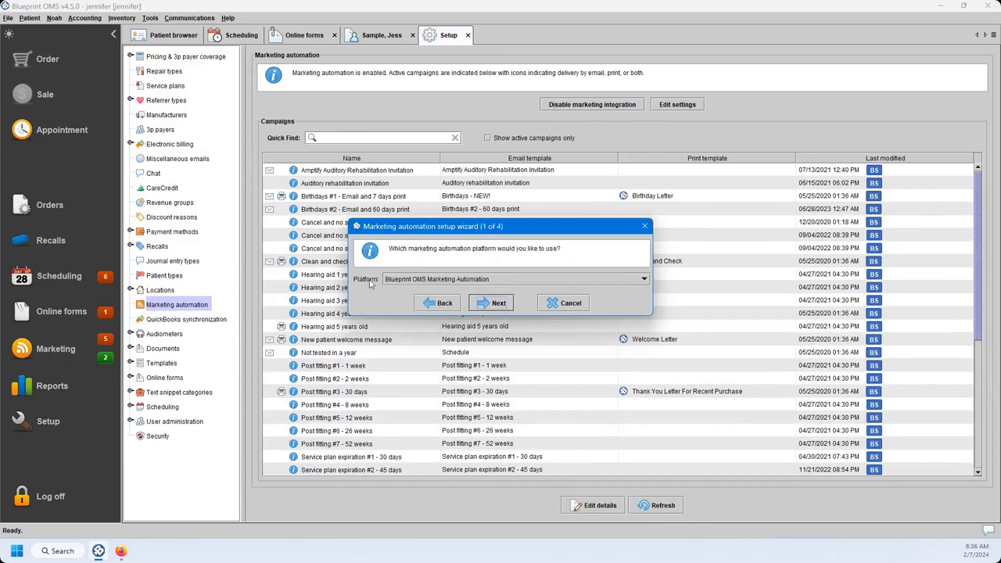
left_click(481, 305)
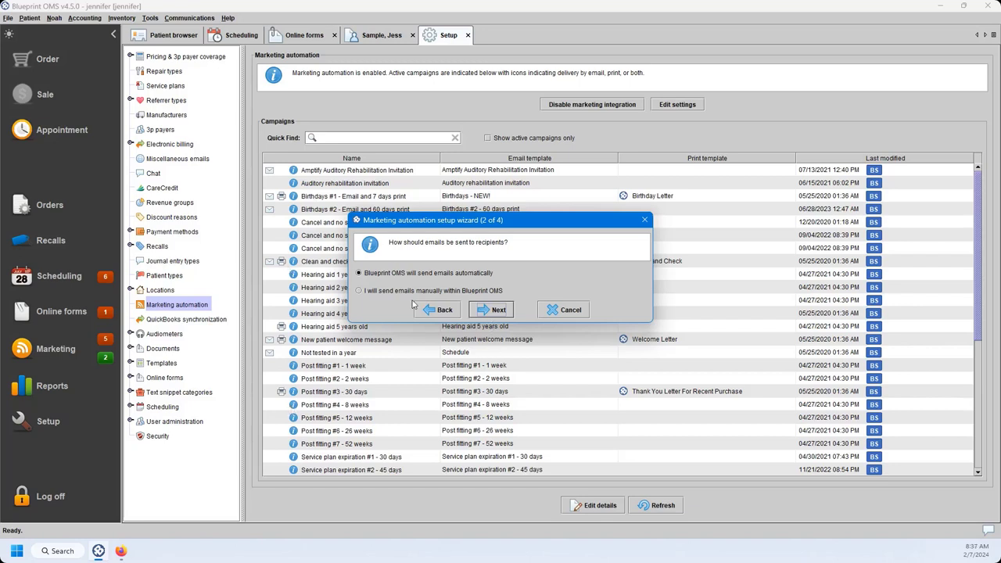
left_click(507, 314)
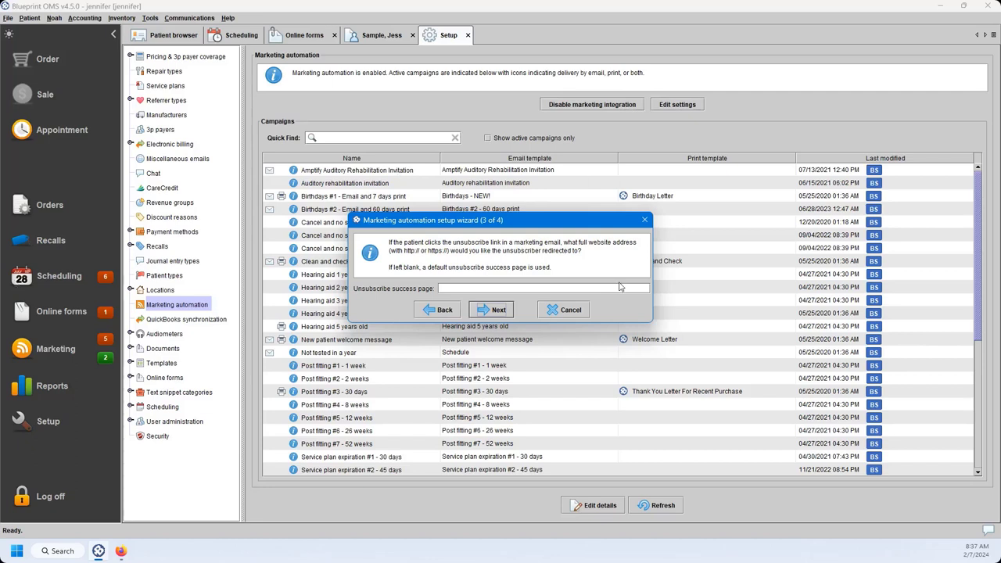
left_click(499, 310)
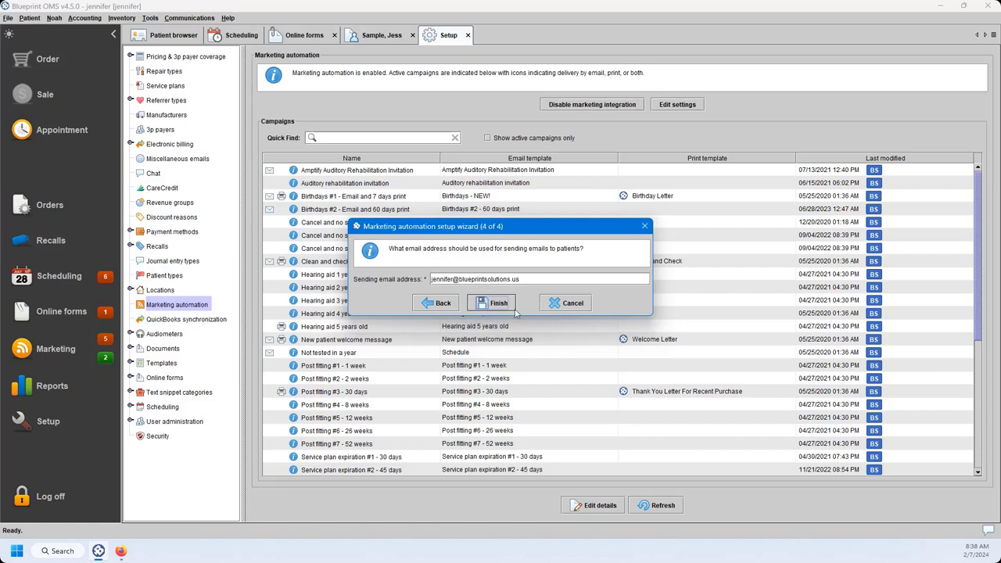
left_click(500, 304)
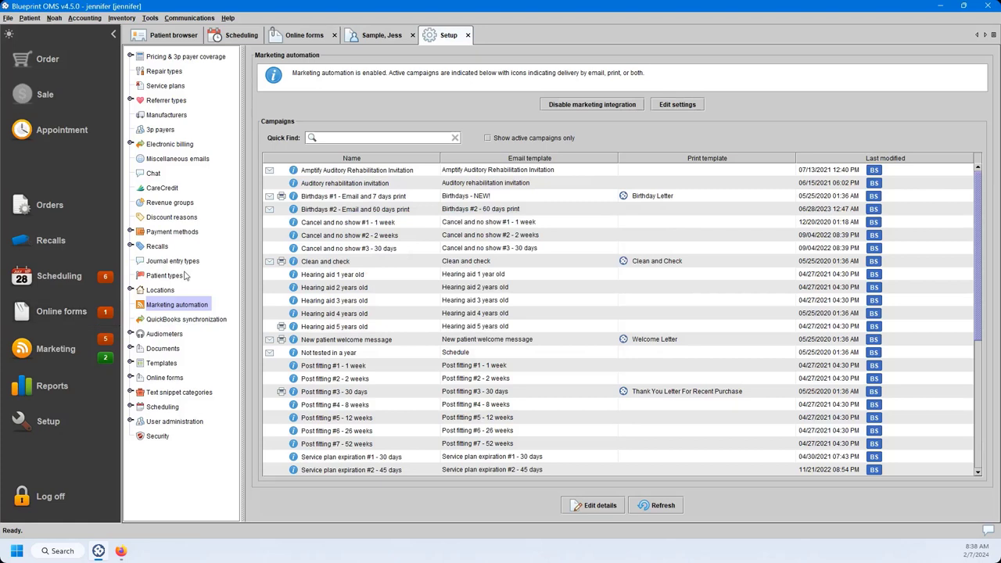
- Activate both the email and print campaigns in the preferences of Cancel and no show #1 - 1 week
left_click(318, 225)
right_click(344, 225)
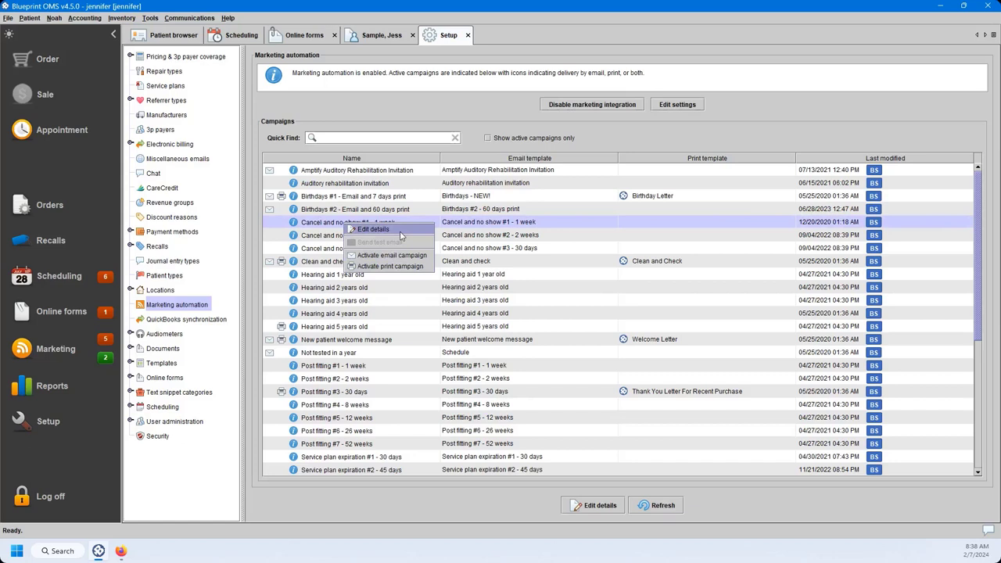
left_click(375, 229)
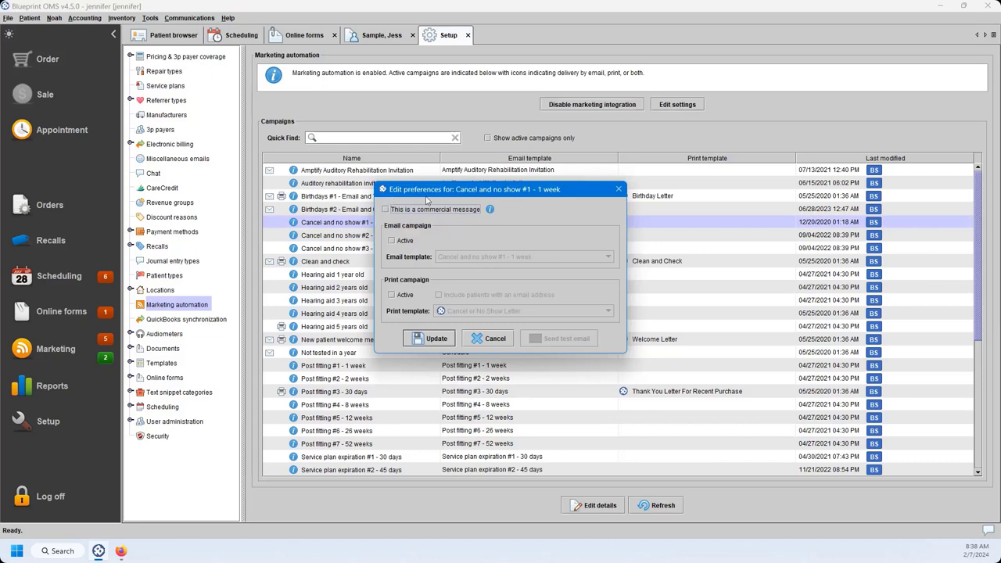
left_click(393, 242)
left_click(390, 295)
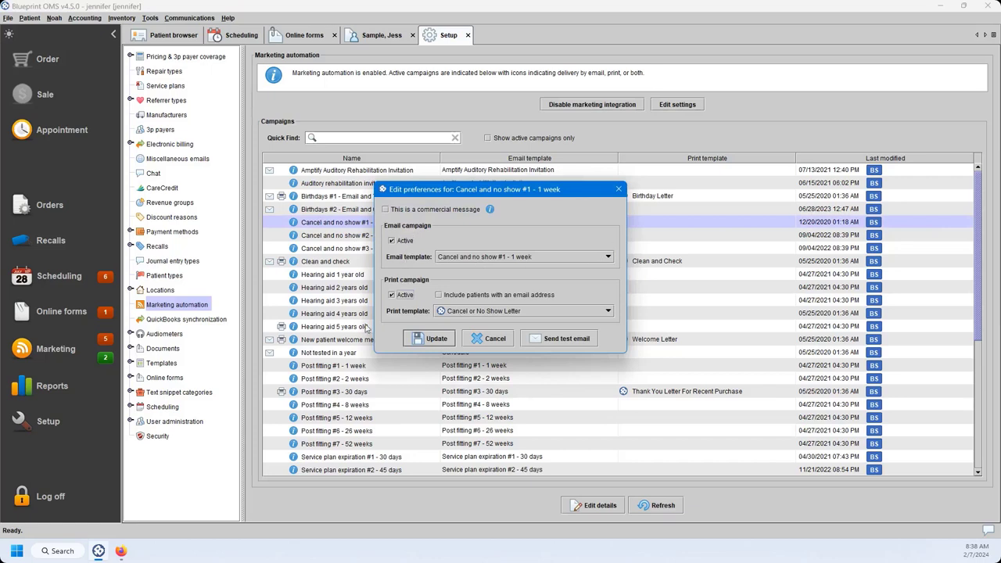
- Browse the campaign's email and print template choices, and save it with Cancel and no show #1 - 1 week and Cancel or No Show Letter
left_click(494, 258)
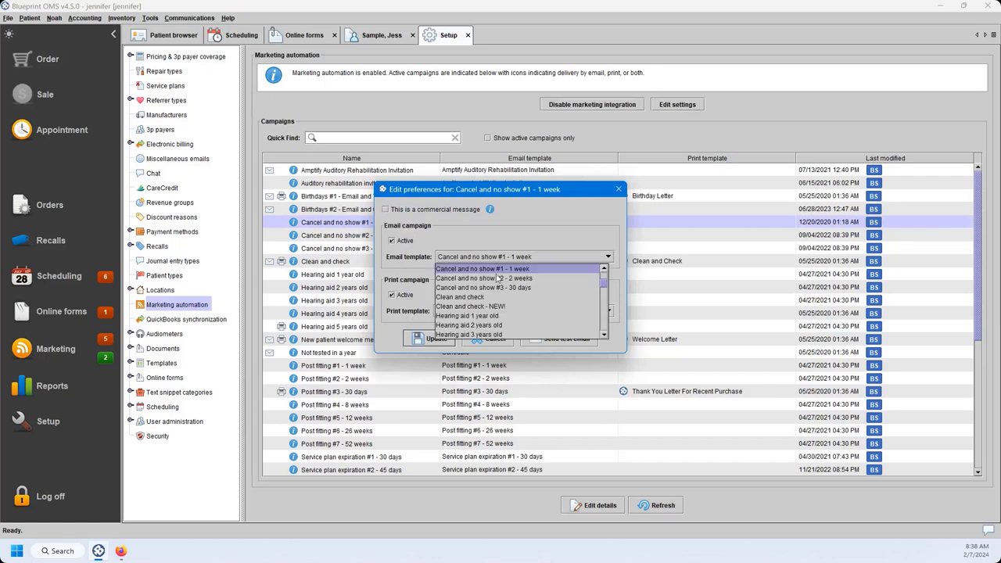
scroll(506, 309, "up", 1)
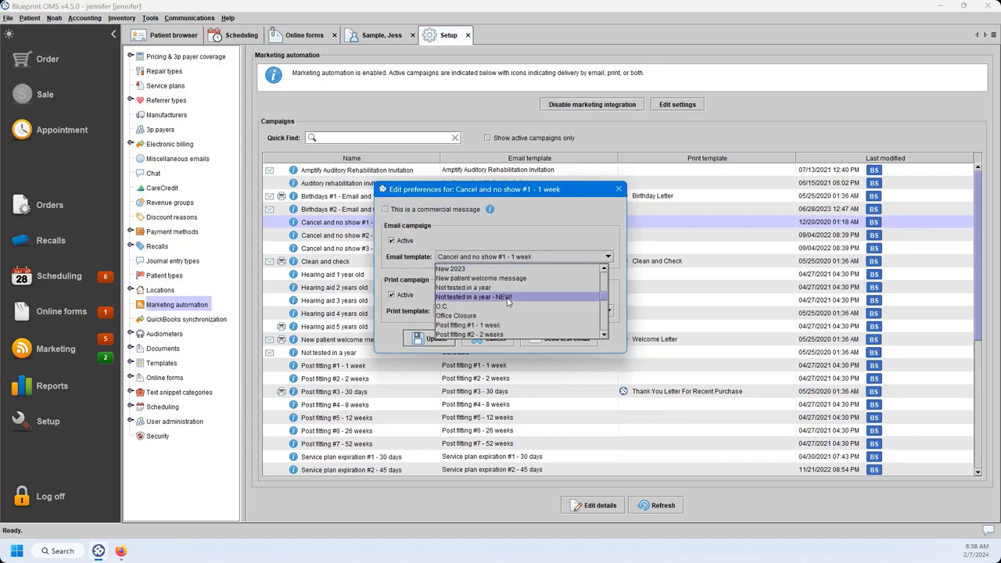
left_click(510, 236)
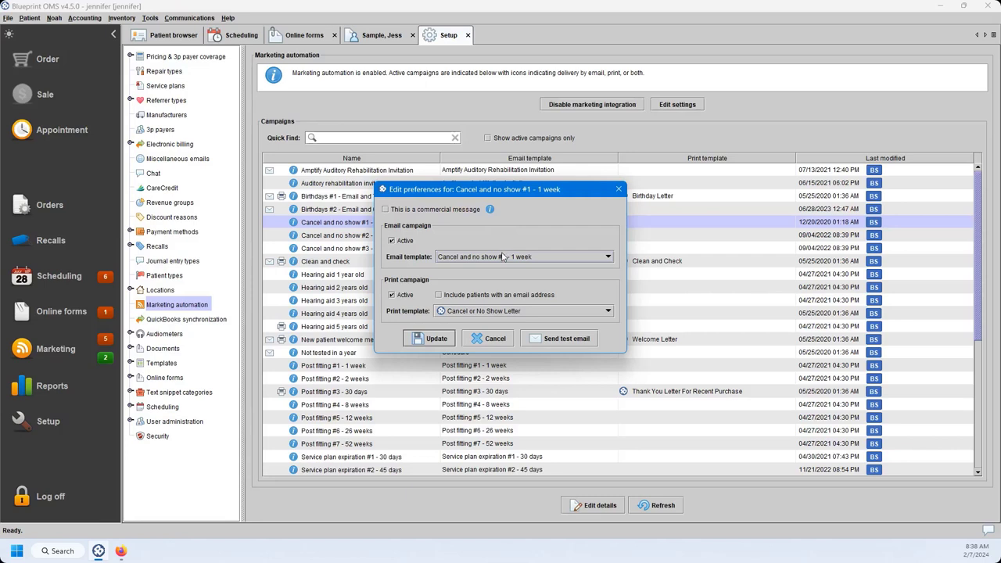
left_click(451, 312)
scroll(554, 364, "up", 1)
scroll(554, 364, "down", 3)
scroll(553, 357, "up", 1)
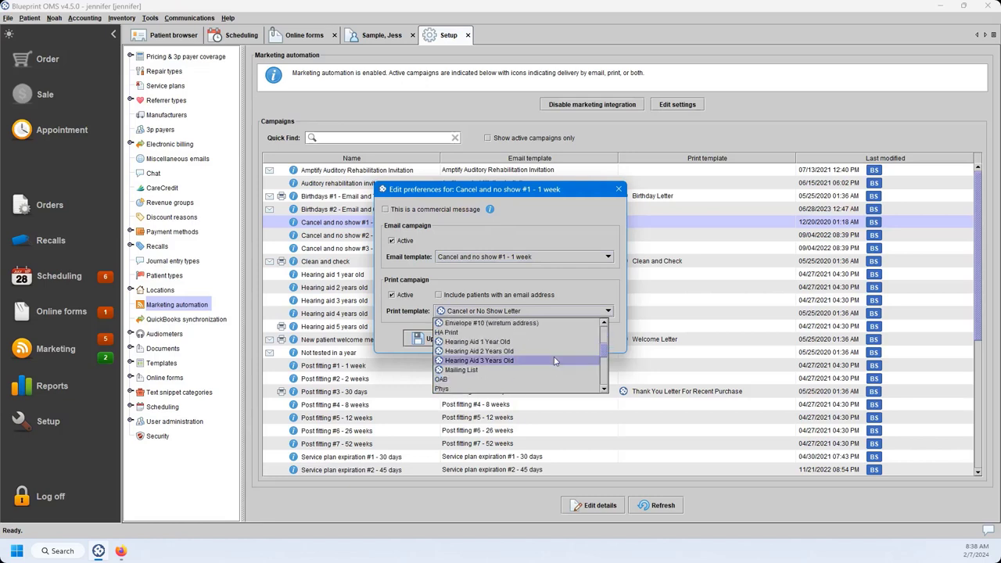
left_click(444, 273)
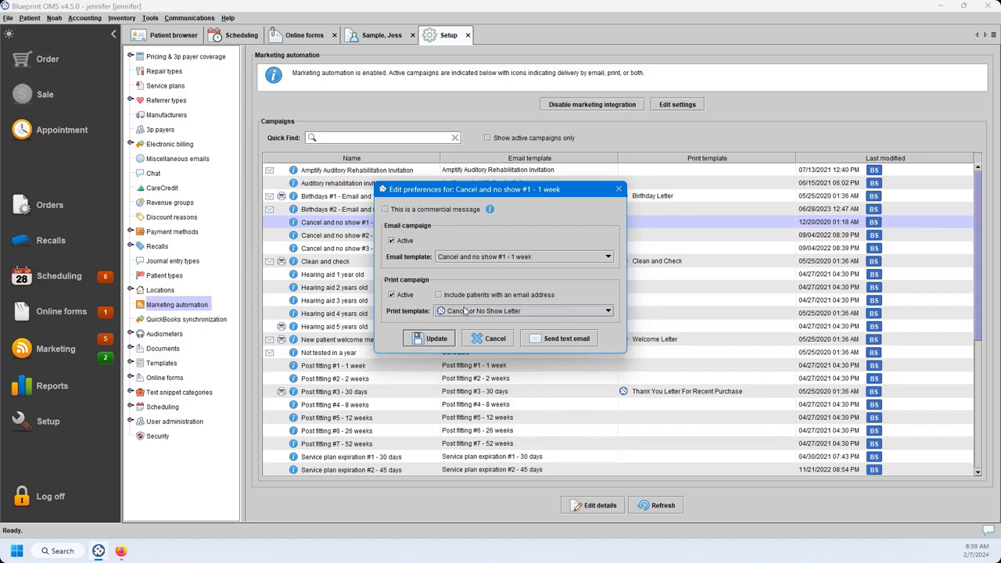
left_click(435, 338)
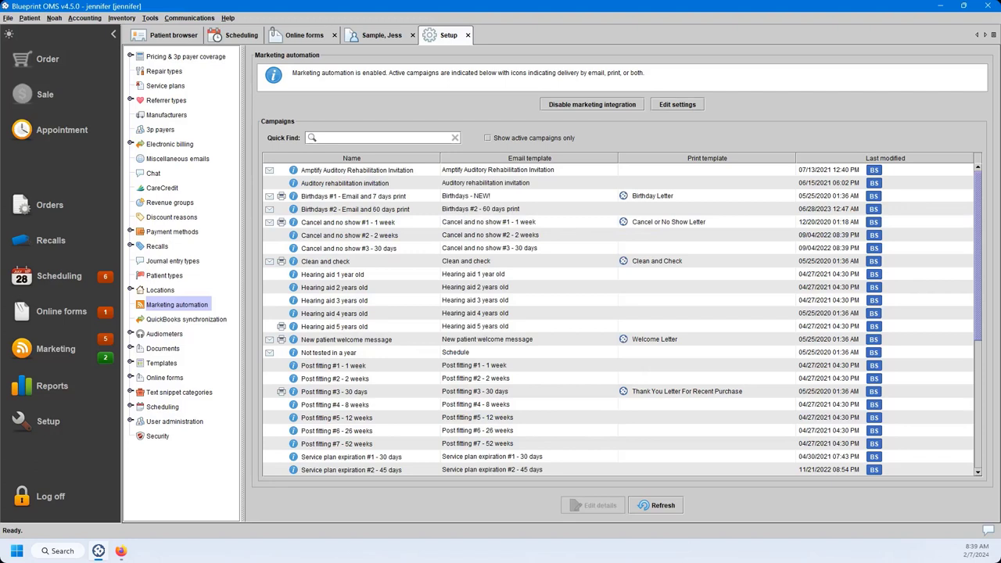
- Examine the marketing campaign list and the descriptions of the Amplify invitation, Upcoming appointment notification and Not tested in a year campaigns
mouse_move(293, 173)
scroll(378, 356, "down", 6)
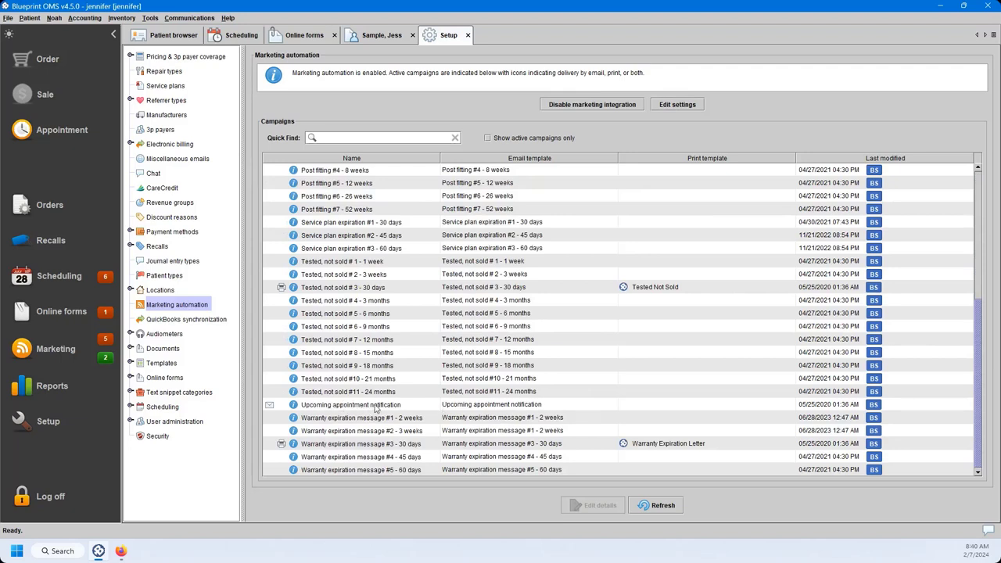
mouse_move(294, 407)
scroll(362, 420, "up", 1)
scroll(362, 420, "up", 2)
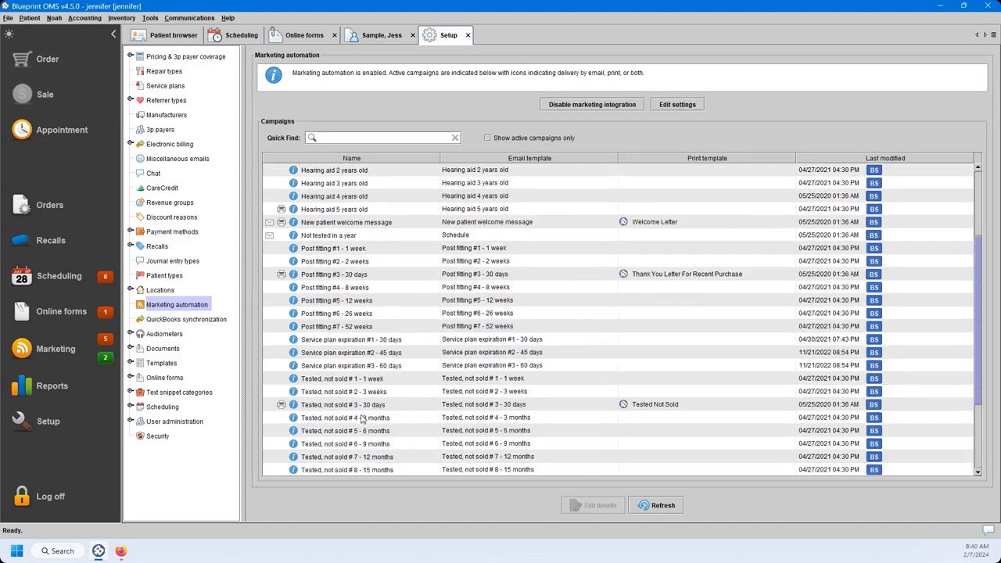
scroll(362, 420, "up", 3)
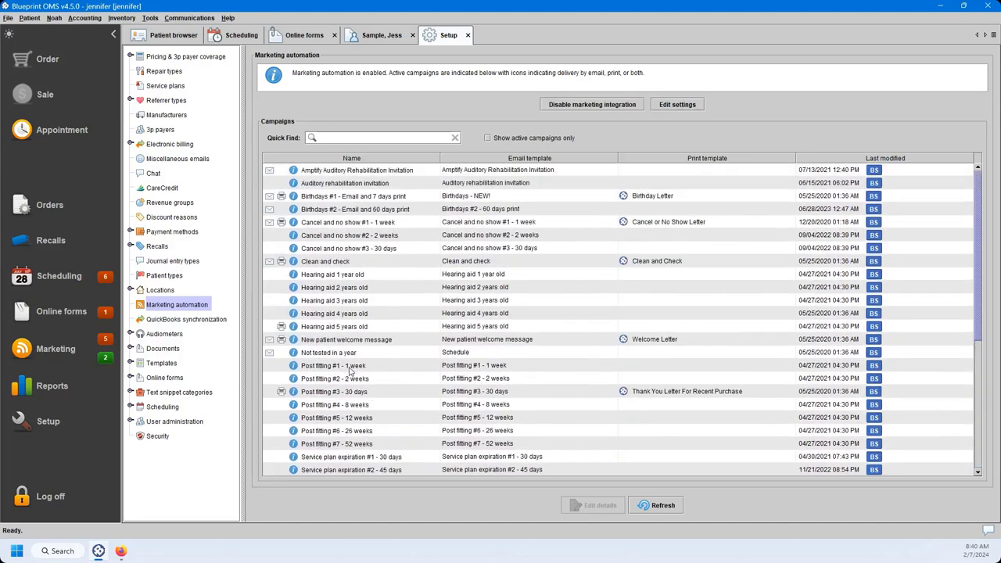
left_click(365, 356)
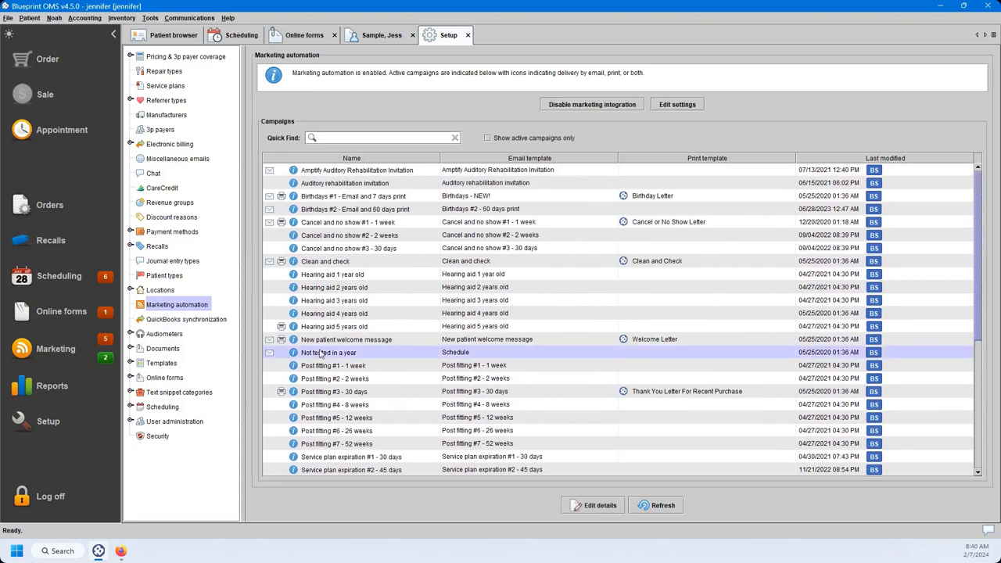
mouse_move(293, 353)
- Open the marketing print templates in Setup and look through the available letters, labels and envelopes
left_click(130, 363)
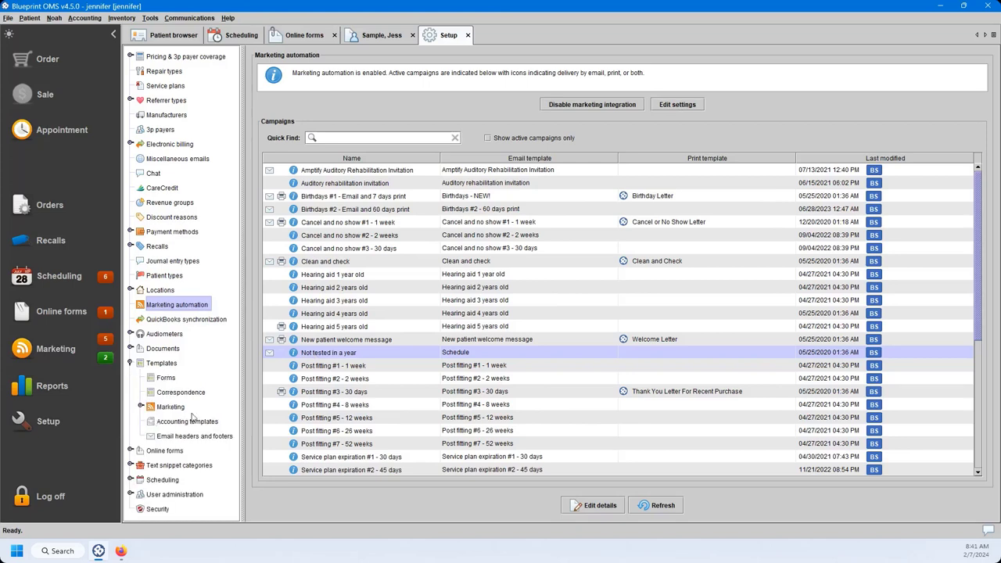
left_click(140, 407)
left_click(172, 424)
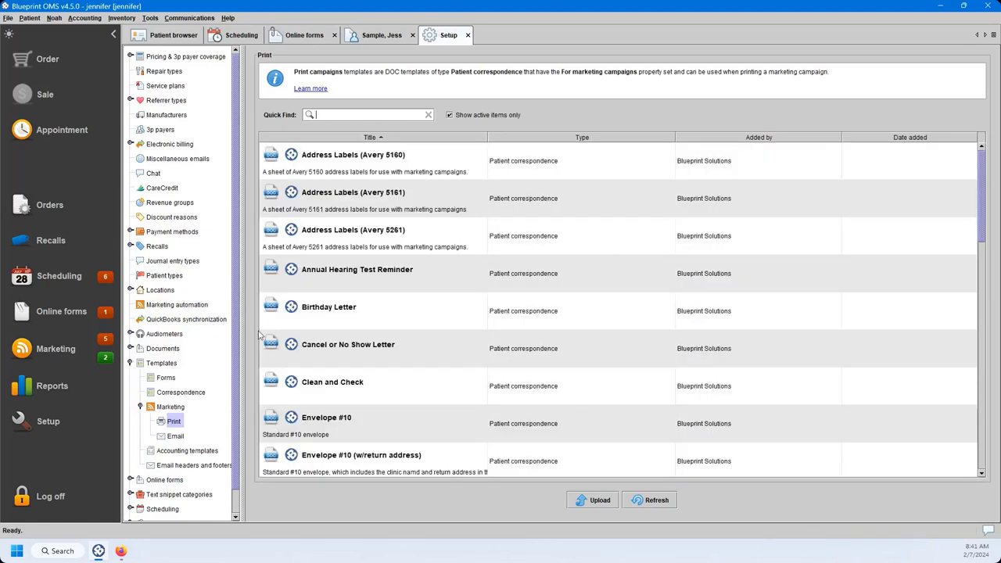
scroll(372, 273, "down", 1)
scroll(372, 273, "down", 3)
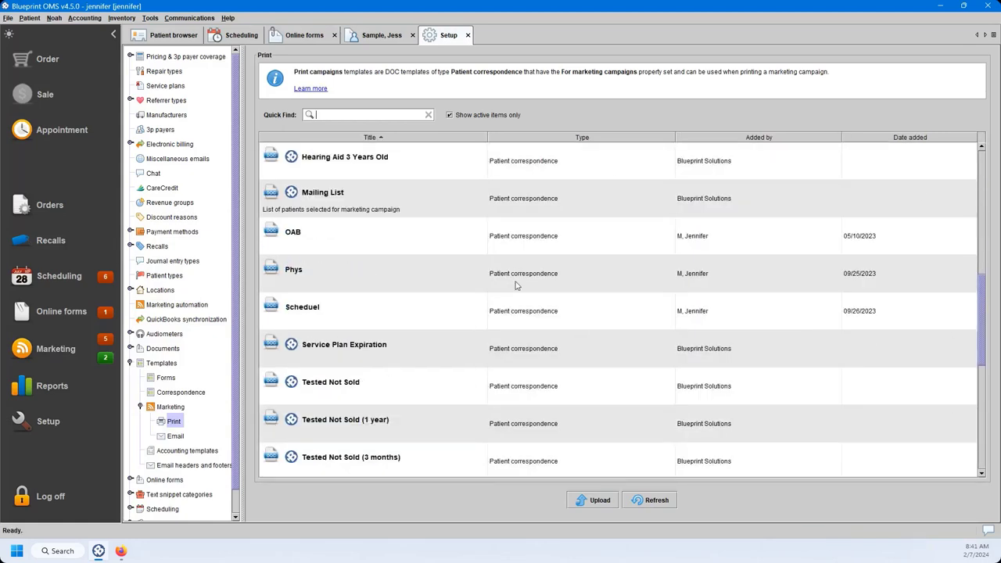
scroll(407, 346, "down", 3)
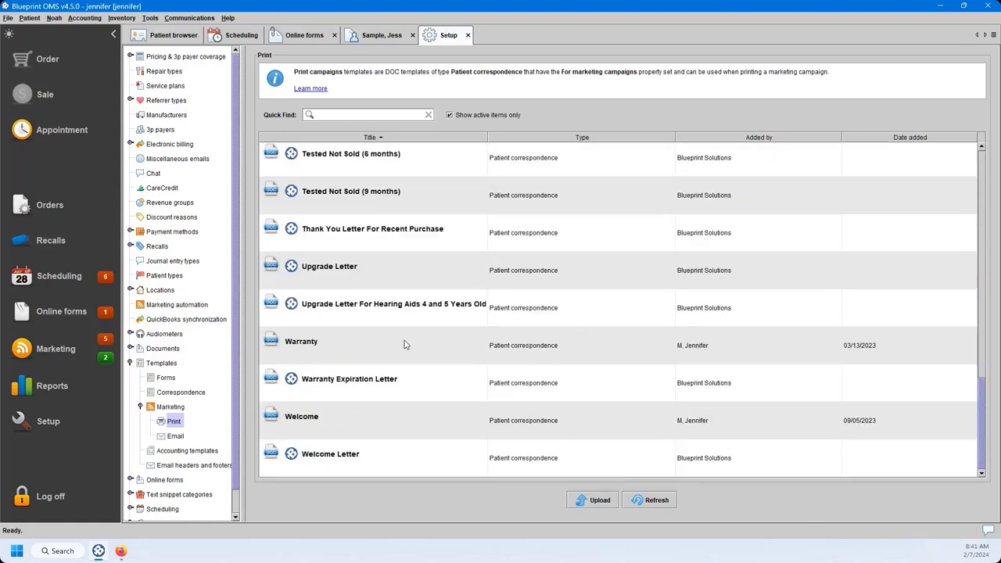
- Open the marketing email templates and review the English and Spanish translations of the Birthdays - NEW! template
left_click(175, 436)
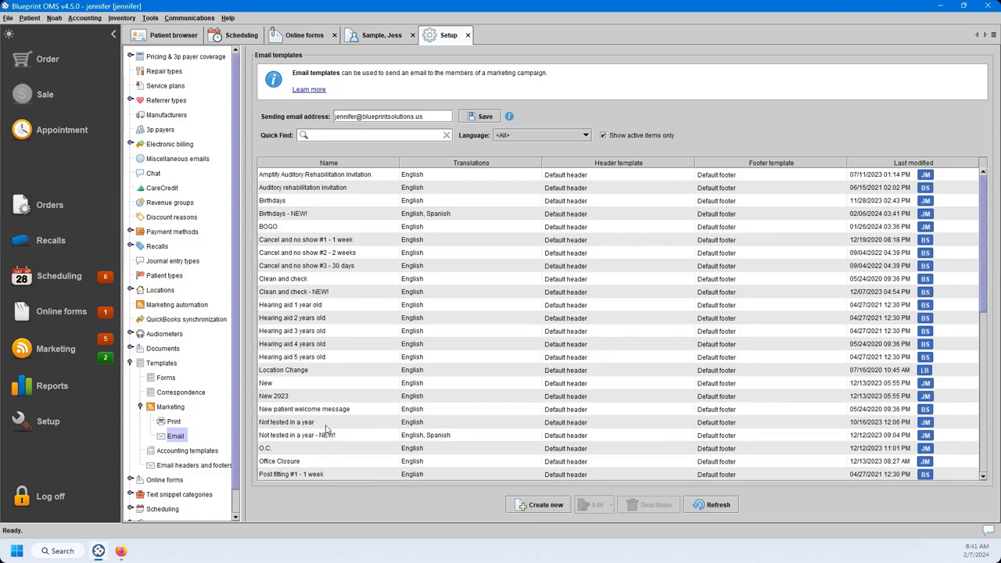
left_click(290, 218)
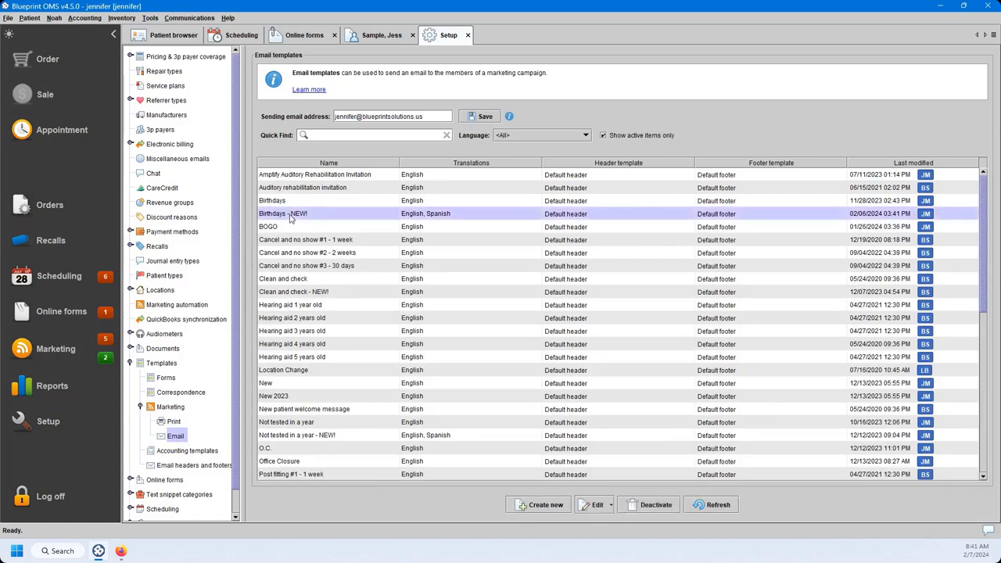
right_click(290, 218)
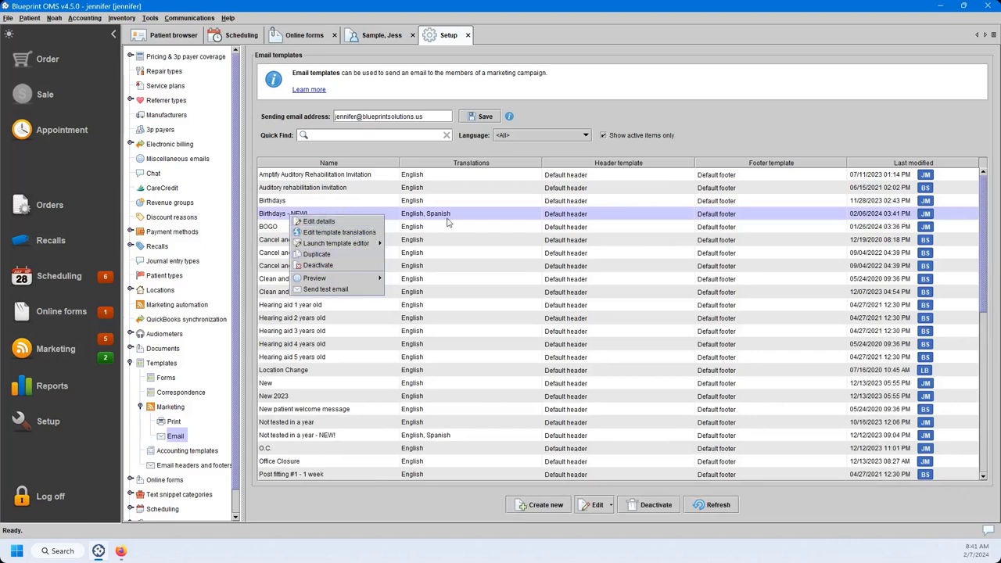
left_click(320, 226)
key("Escape")
right_click(271, 213)
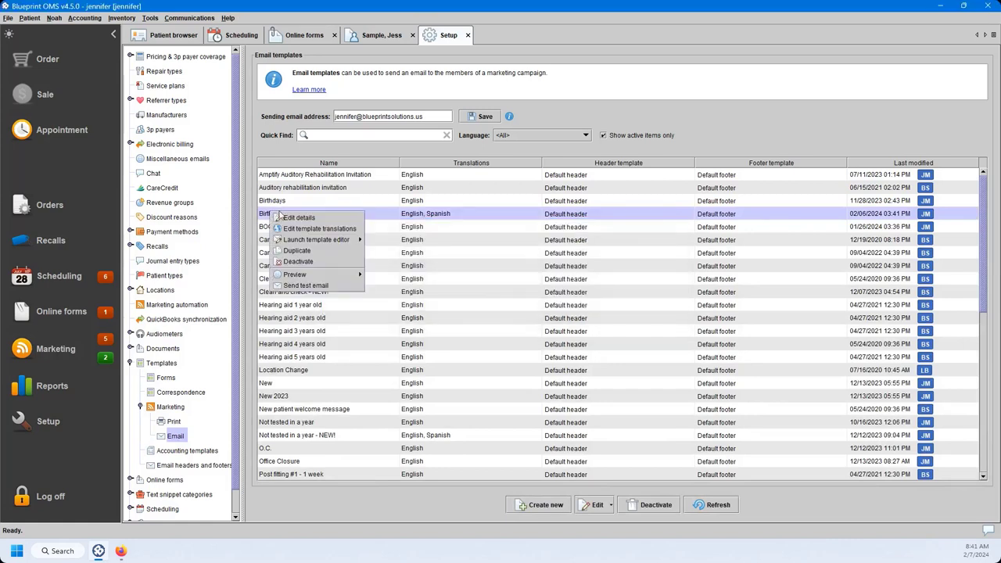
left_click(350, 229)
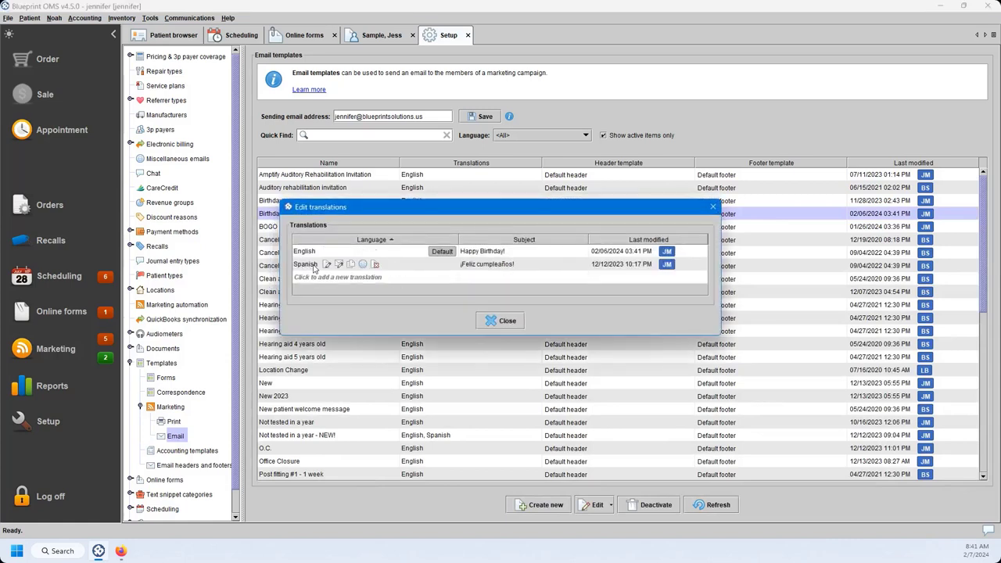
left_click(506, 320)
- Open the contact details of the sample patient and save Spanish as the preferred language
left_click(381, 36)
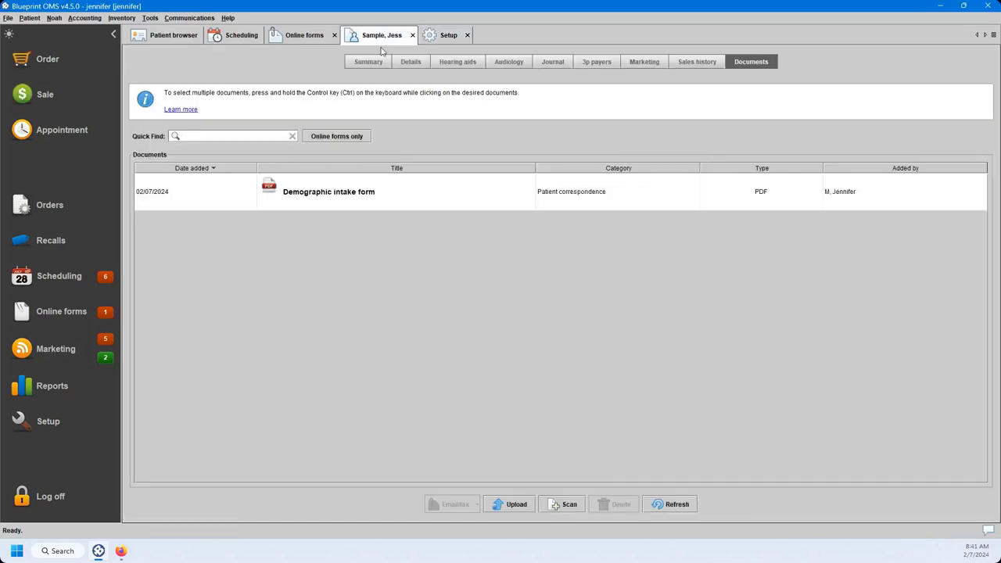
left_click(411, 63)
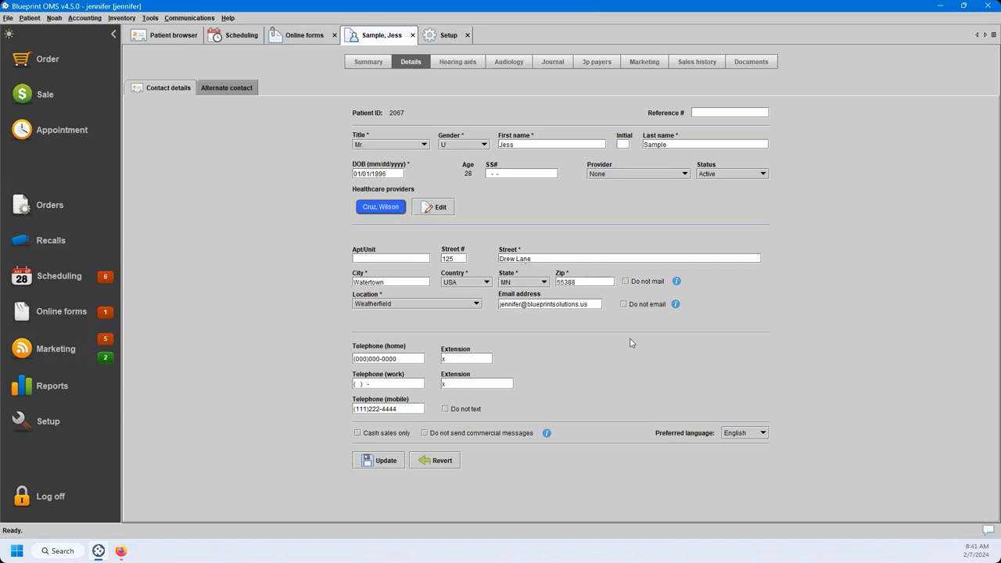
left_click(762, 433)
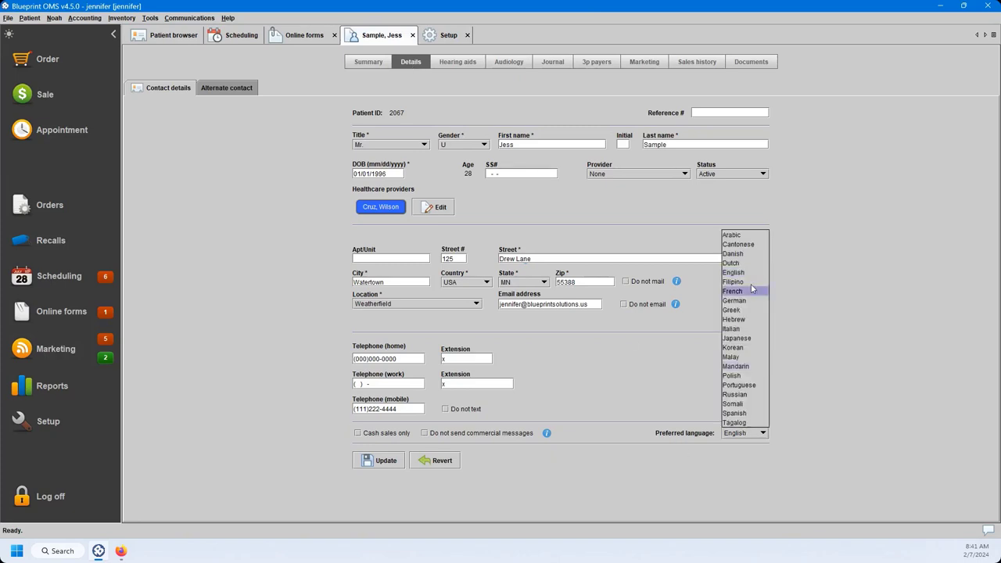
left_click(753, 412)
left_click(386, 461)
left_click(502, 289)
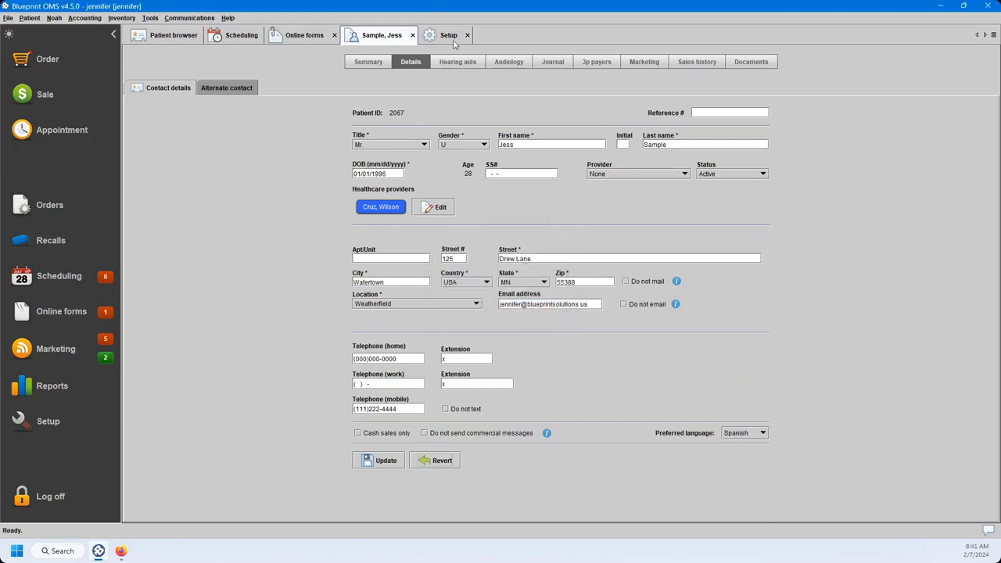
- Launch the template editor for the English translation of the Birthdays - NEW! email template and switch to it in the browser
left_click(451, 41)
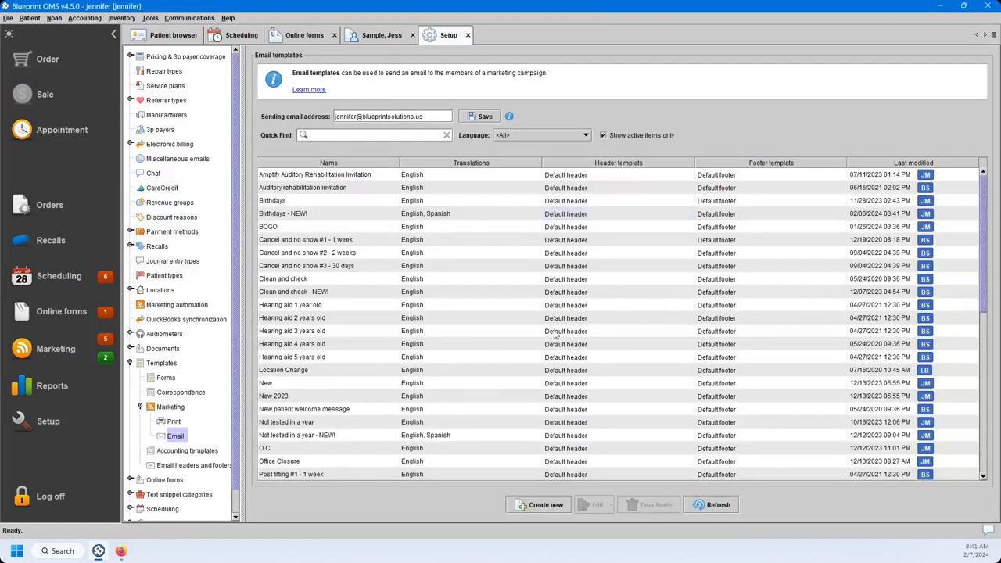
left_click(349, 217)
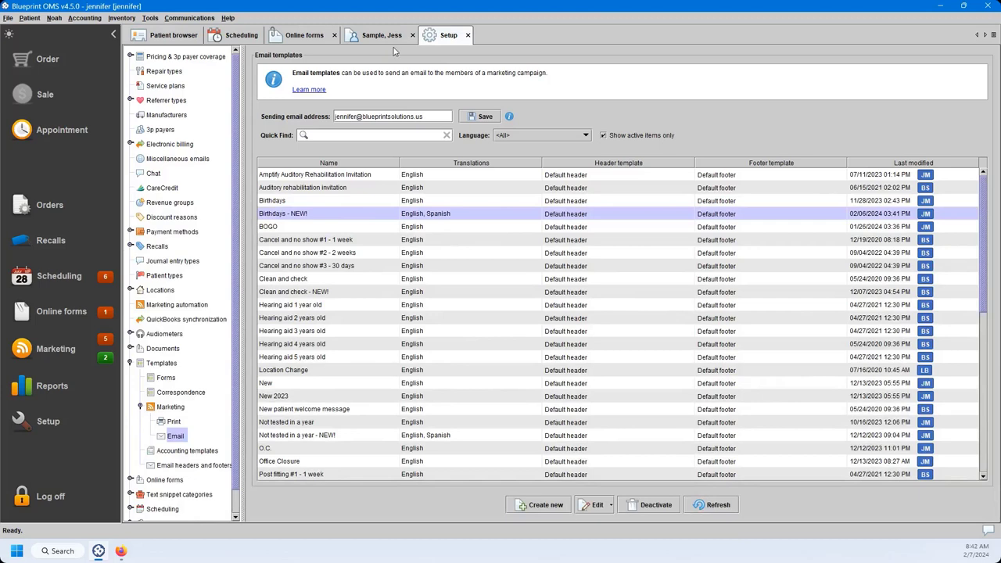
right_click(383, 216)
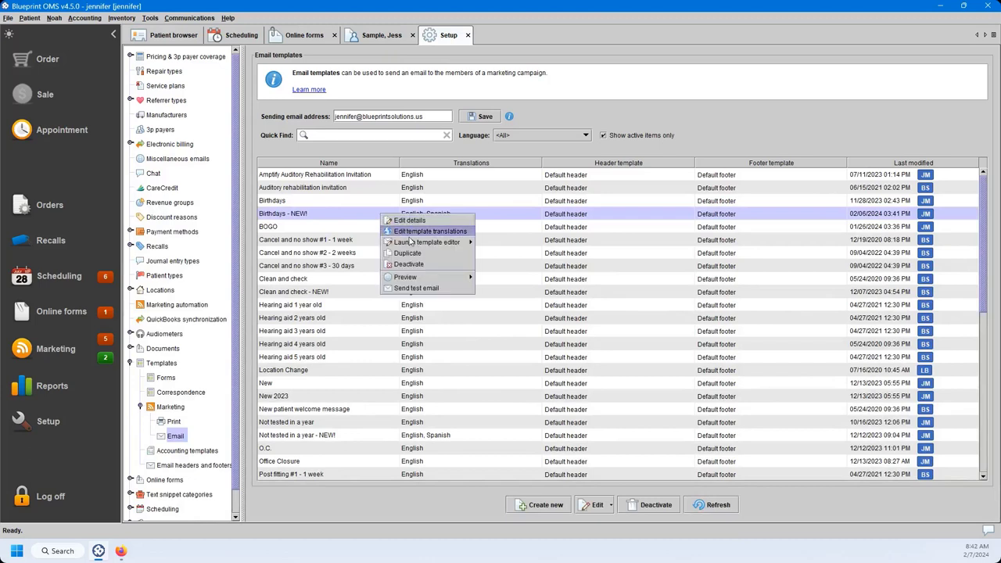
mouse_move(435, 243)
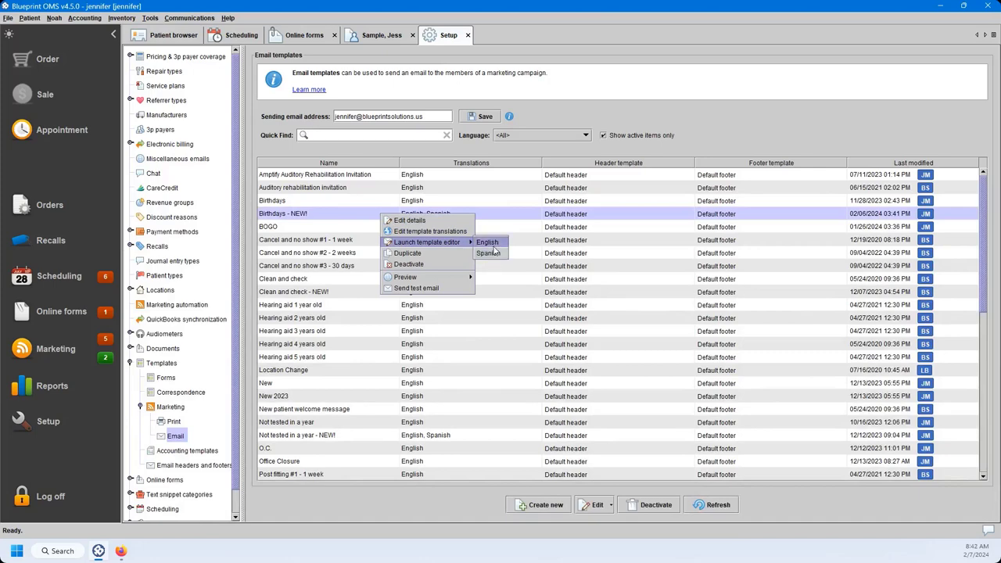
mouse_move(122, 551)
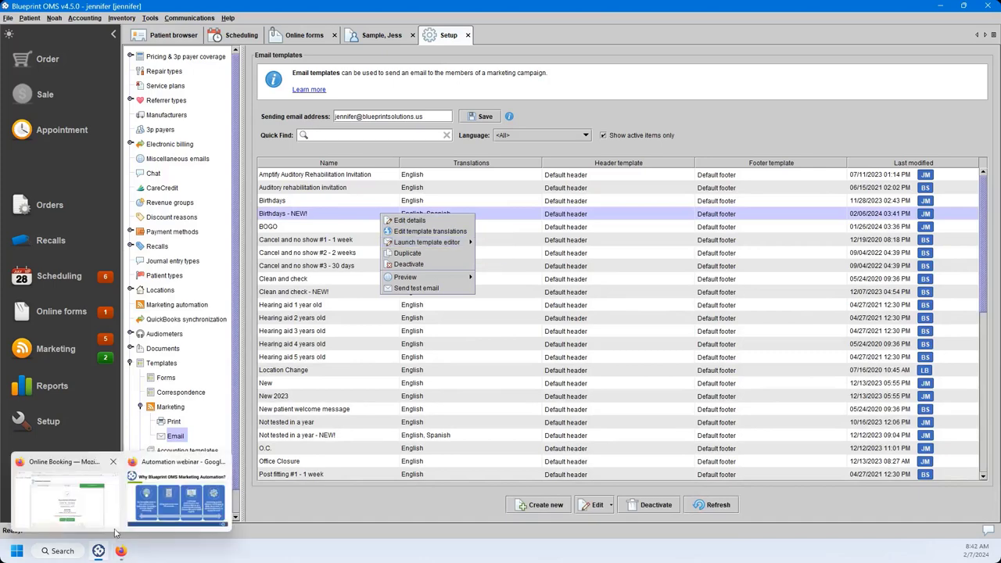
left_click(111, 522)
left_click(255, 7)
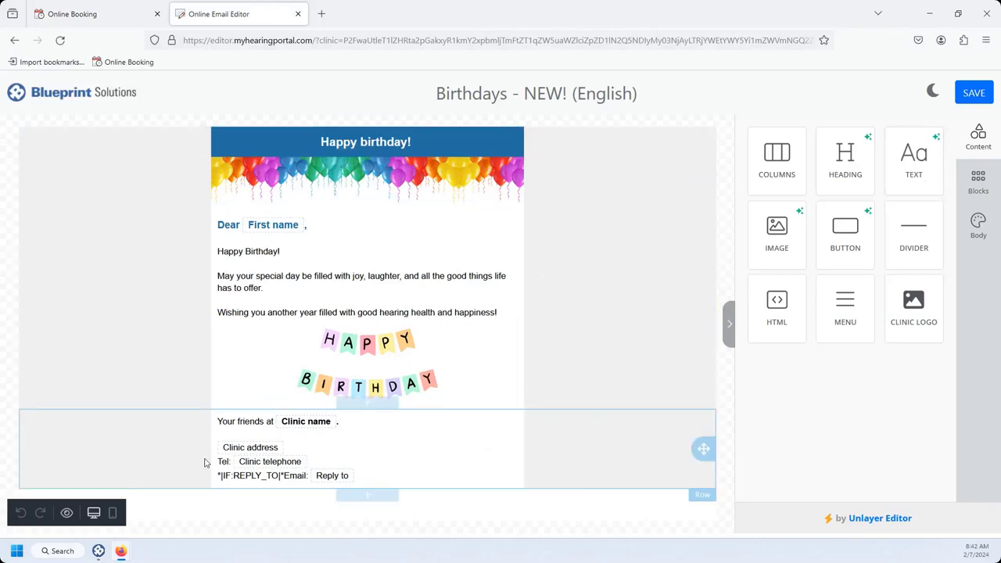
- Try out a text block above the greeting with its merge tags and an image block below the birthday banner, deleting each one
left_click_drag(924, 175, 422, 195)
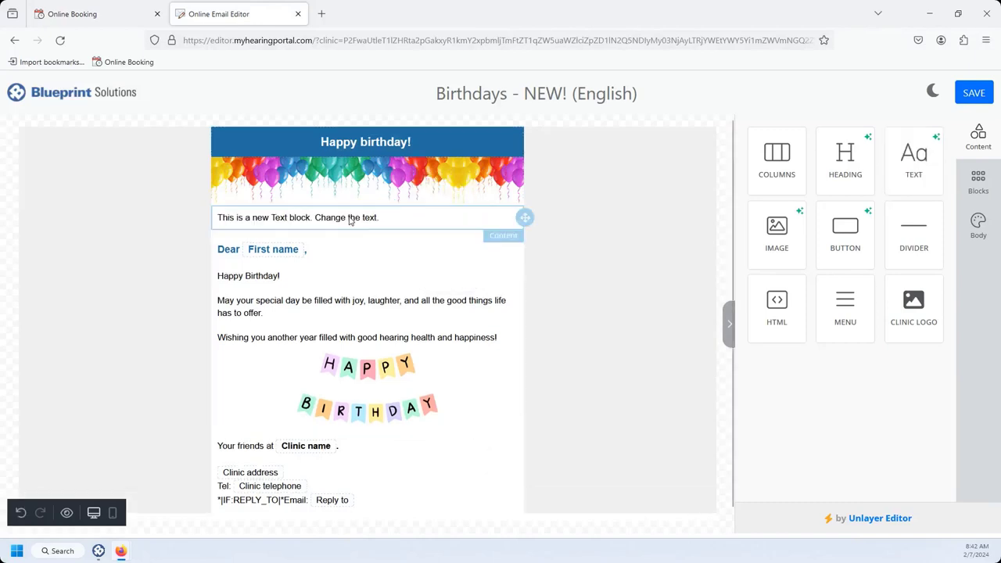
left_click(469, 217)
left_click(404, 190)
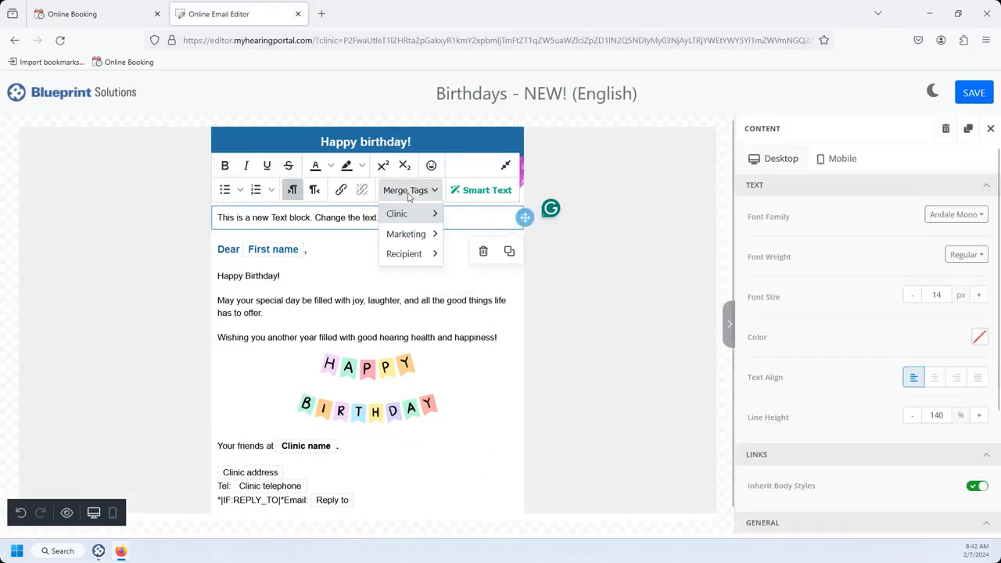
mouse_move(421, 216)
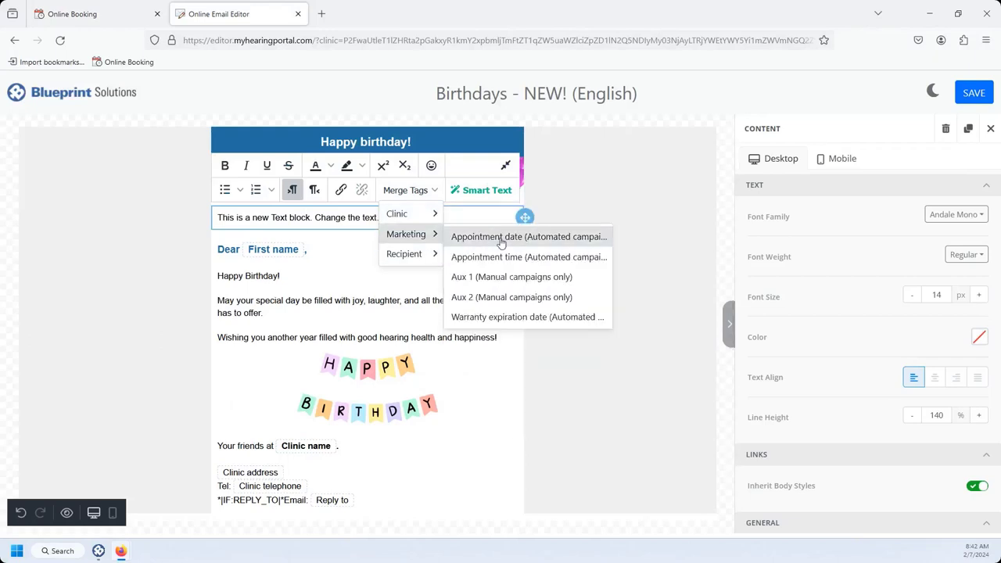
mouse_move(407, 254)
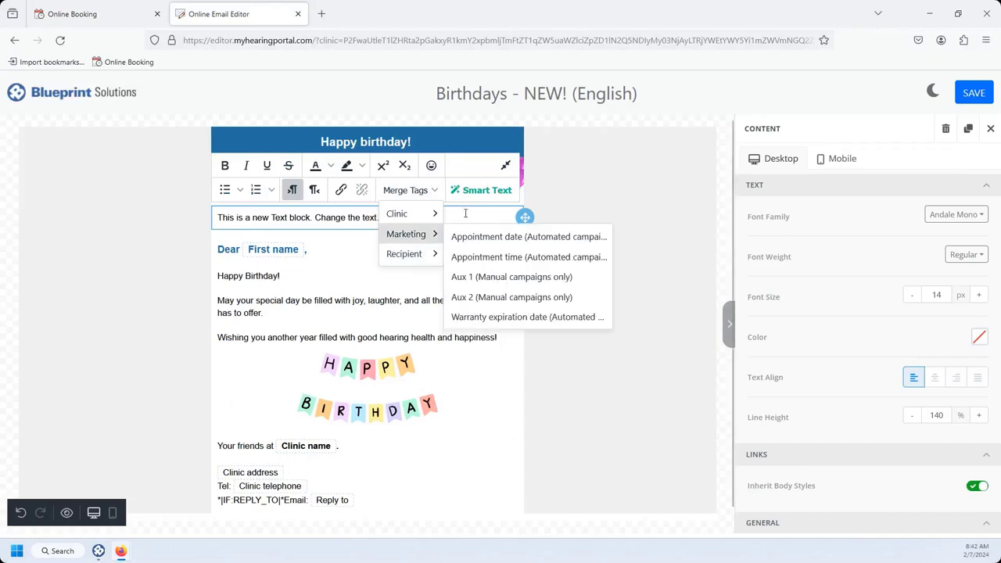
left_click(485, 250)
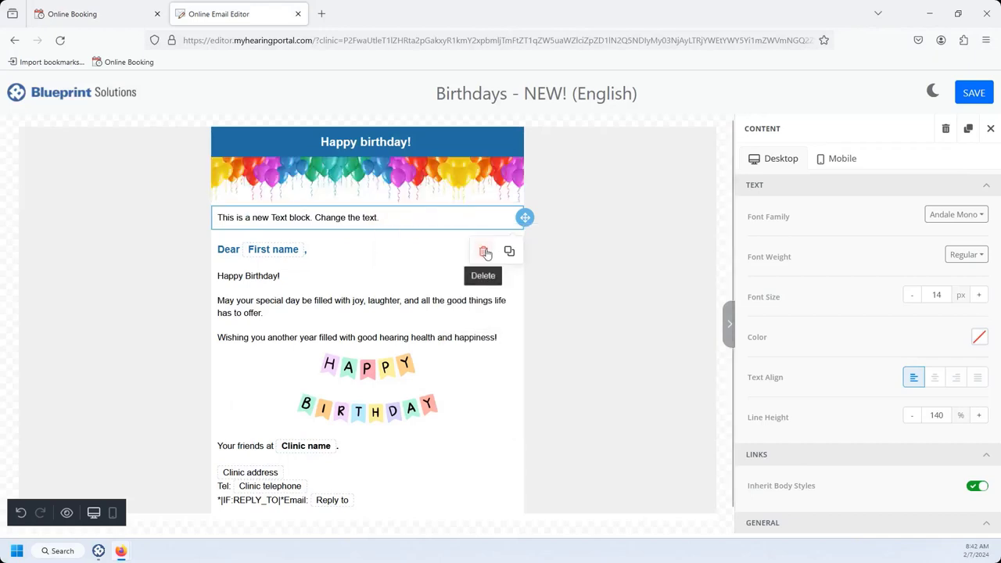
left_click_drag(776, 234, 366, 421)
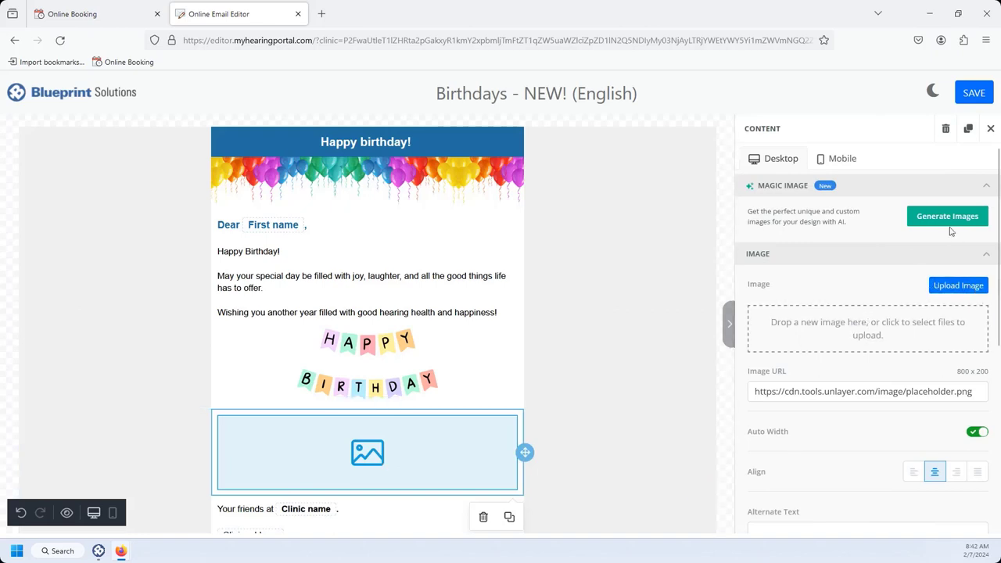
left_click(483, 518)
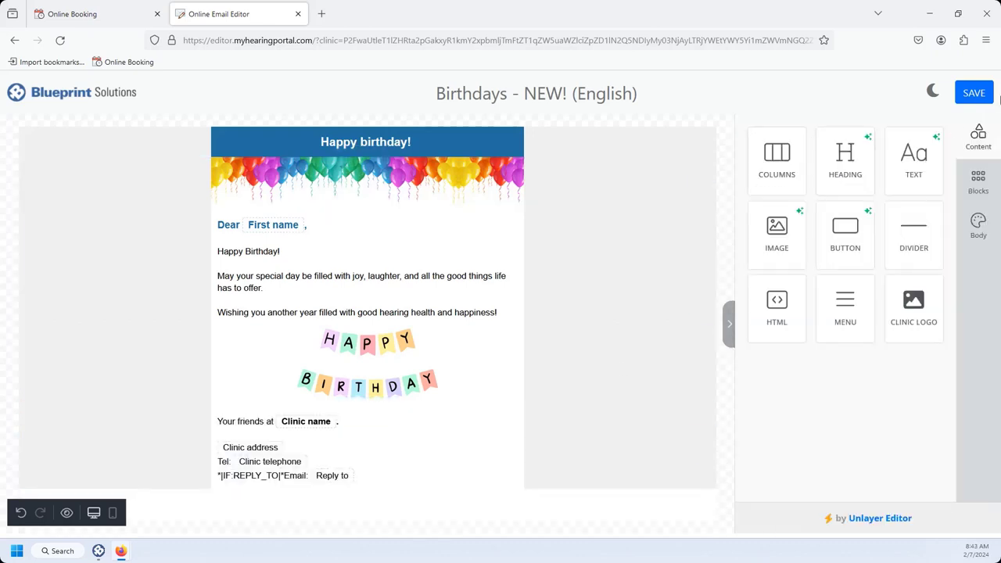
- Save the English translation of the Birthdays - NEW! email and switch back to Blueprint OMS
left_click(973, 93)
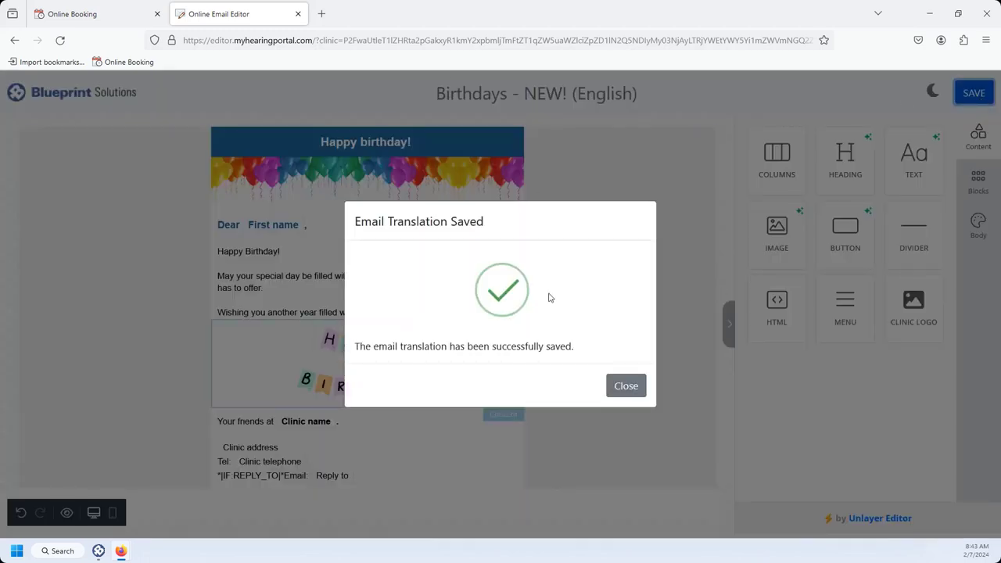
left_click(629, 392)
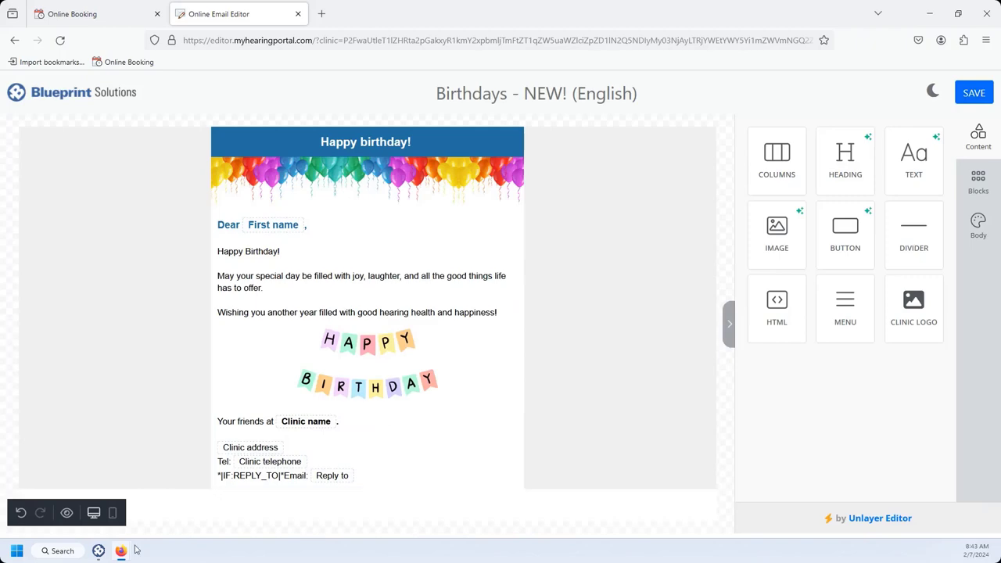
left_click(104, 554)
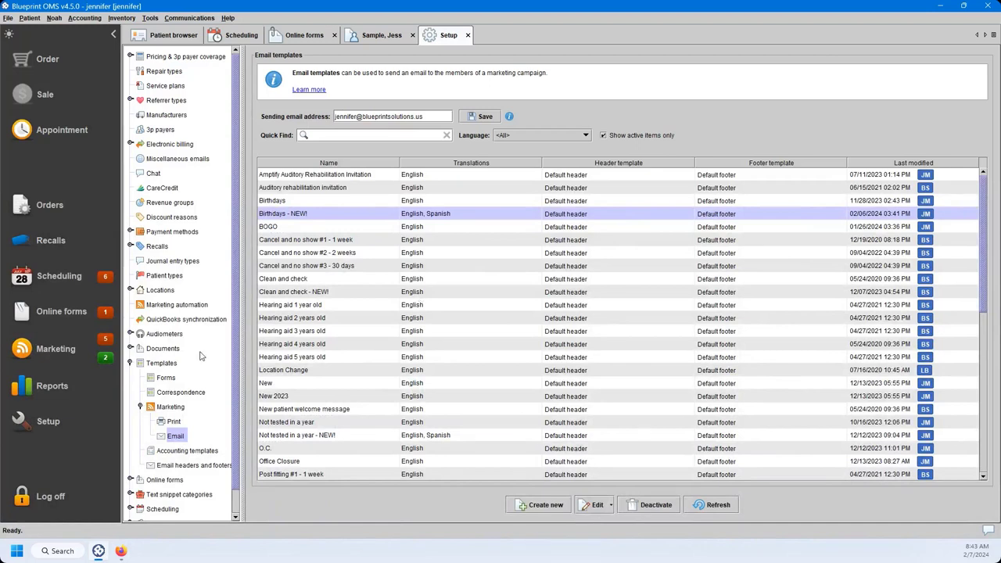
- Check the preview and test email options of the Birthdays - NEW! template and close Setup
right_click(291, 218)
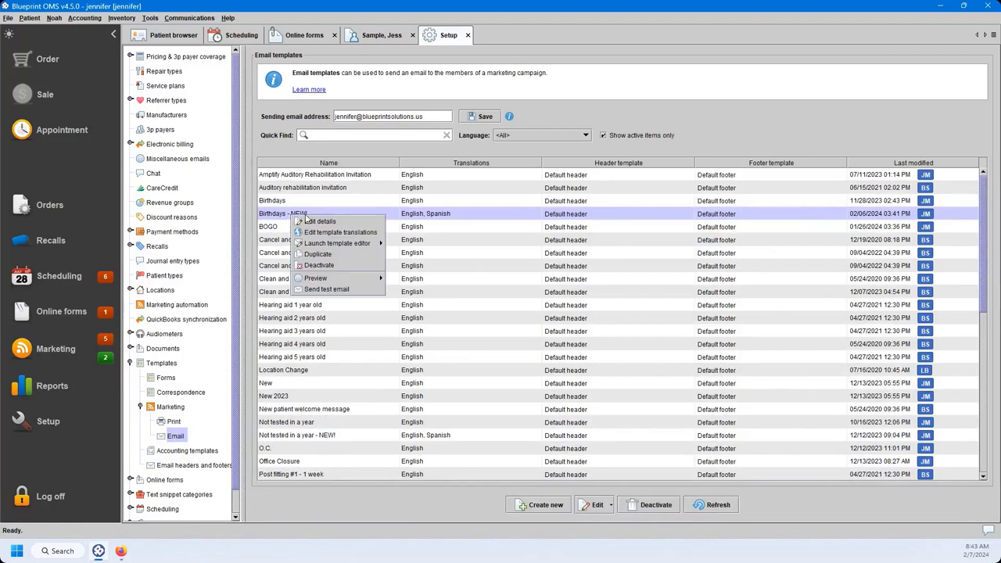
mouse_move(341, 280)
left_click(467, 35)
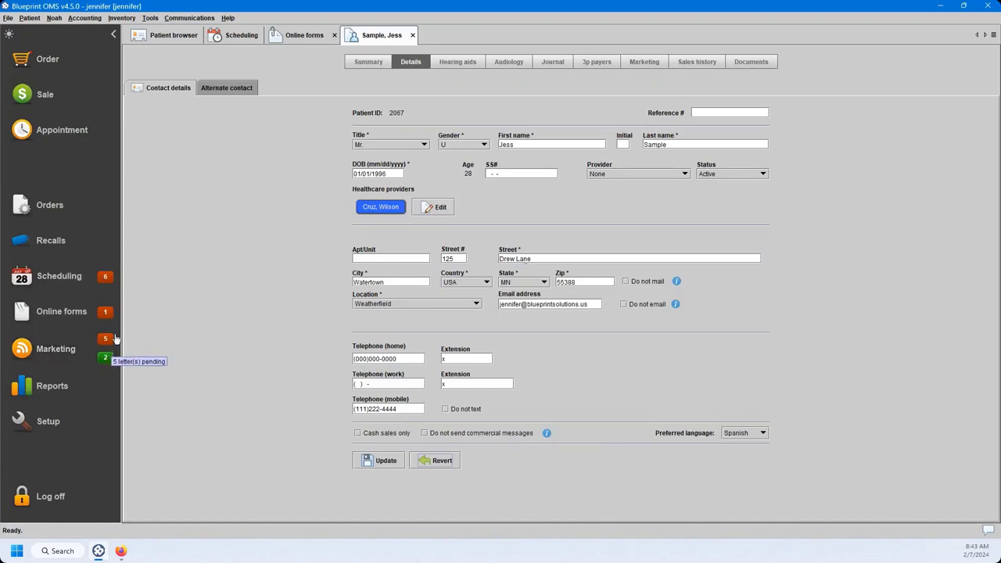
- Check the pending letters and sent emails indicators, and view the members of the New patient welcome message campaign sent 02/07/2024
mouse_move(110, 339)
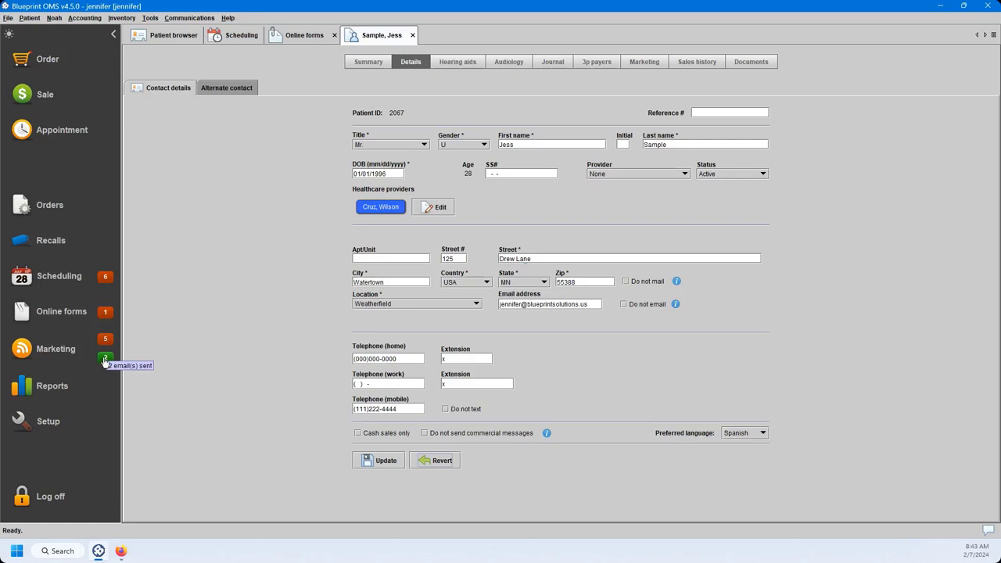
left_click(105, 359)
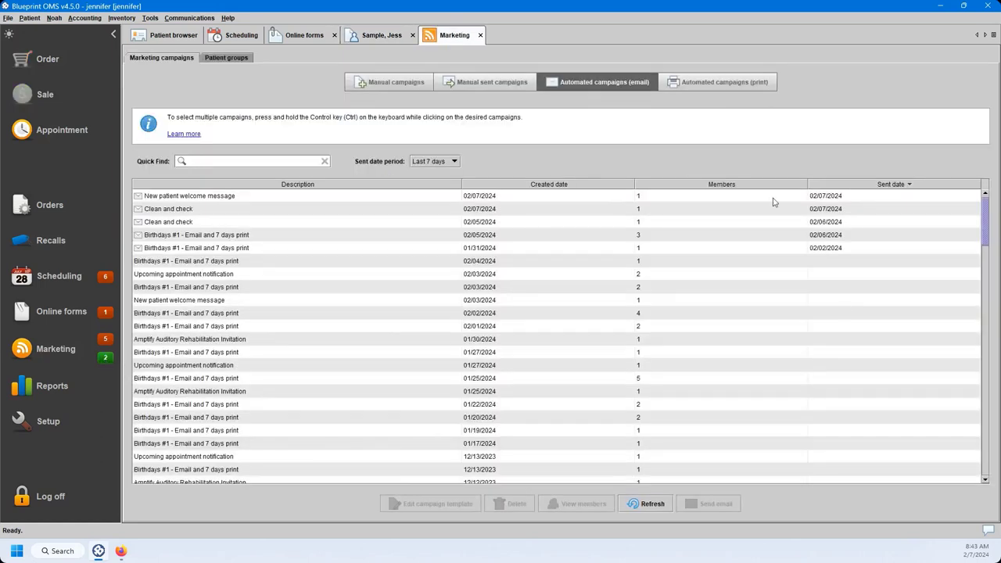
left_click(489, 196)
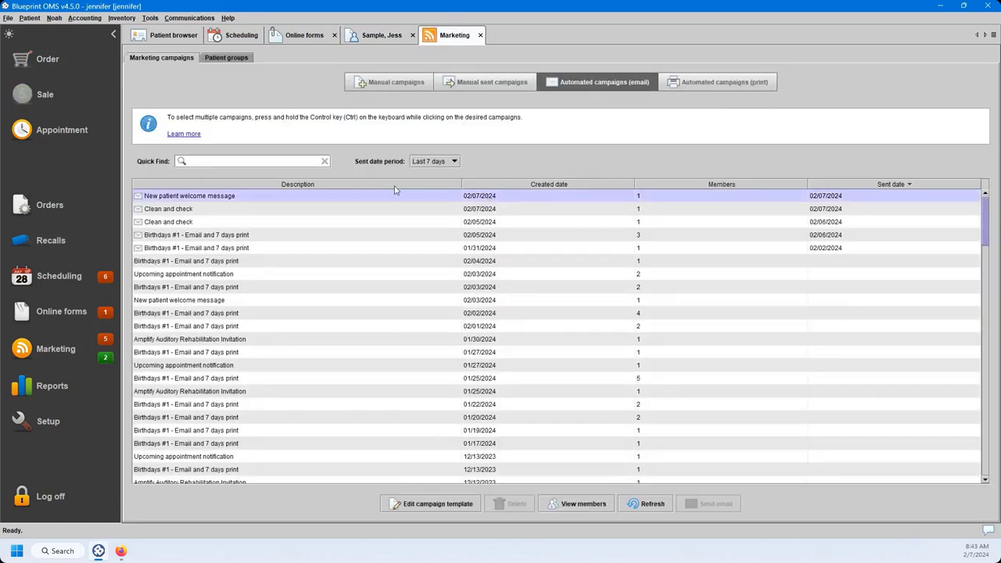
double_click(485, 202)
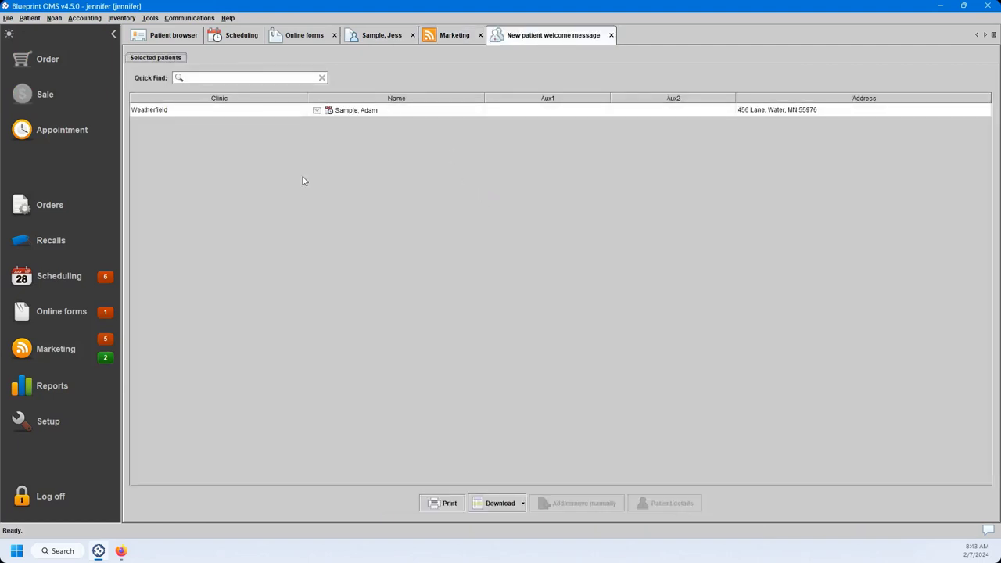
- Open the campaign member's patient record and view the marketing contact history
left_click(383, 110)
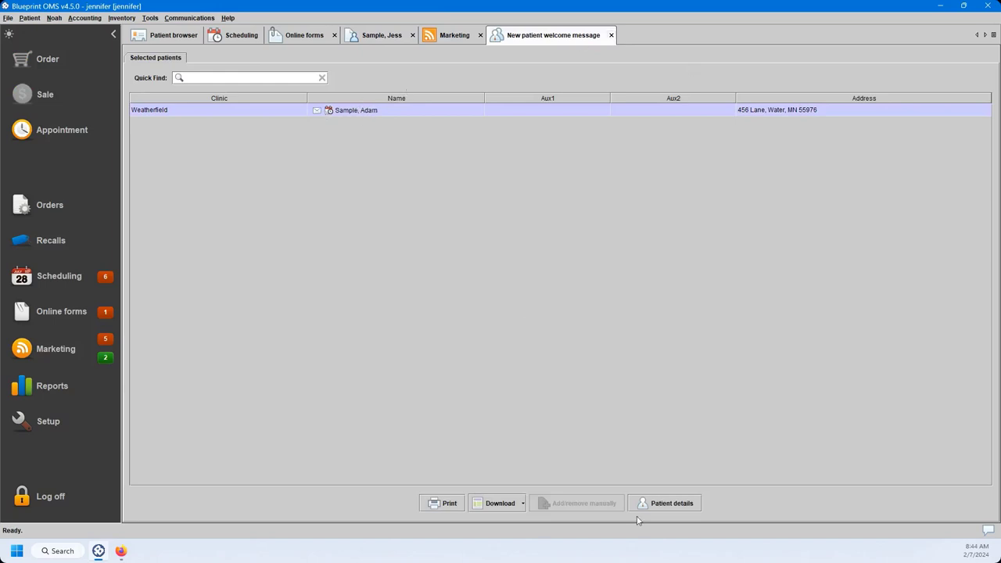
left_click(662, 503)
left_click(645, 63)
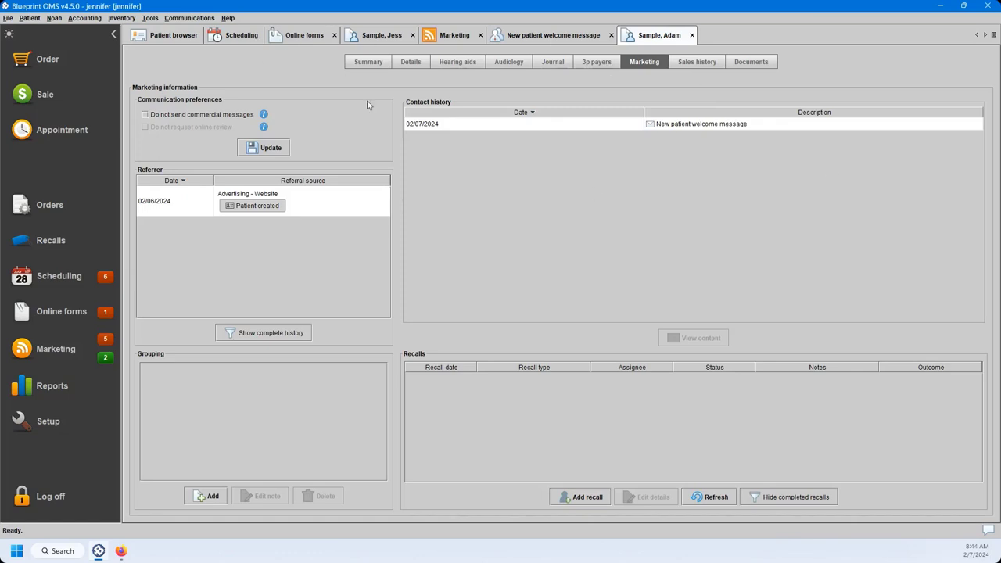
- Return to the automated email campaigns and view the members of the Clean and check campaign sent 02/07/2024
left_click(312, 40)
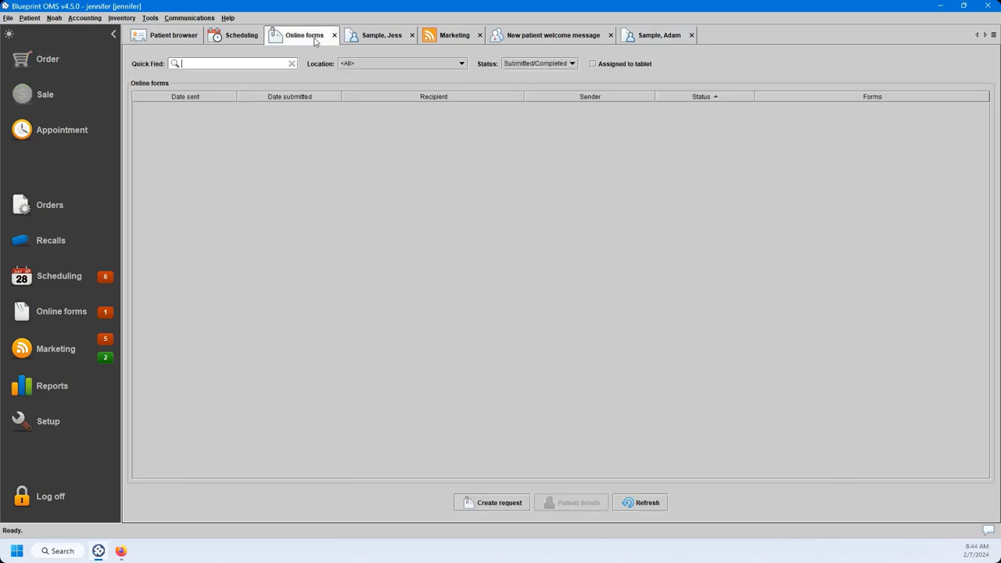
left_click(459, 39)
left_click(539, 211)
double_click(539, 214)
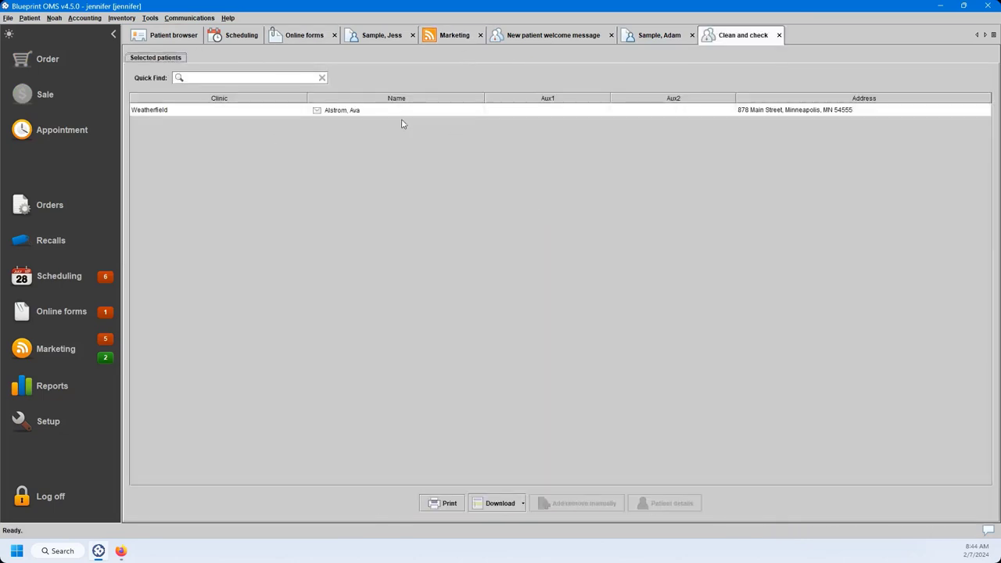
- Start an 11 AM appointment on Wednesday, February 7 for the campaign member, link it to the Clean and check (02/07/2024) interaction, and close without saving
left_click(249, 39)
left_click(615, 247)
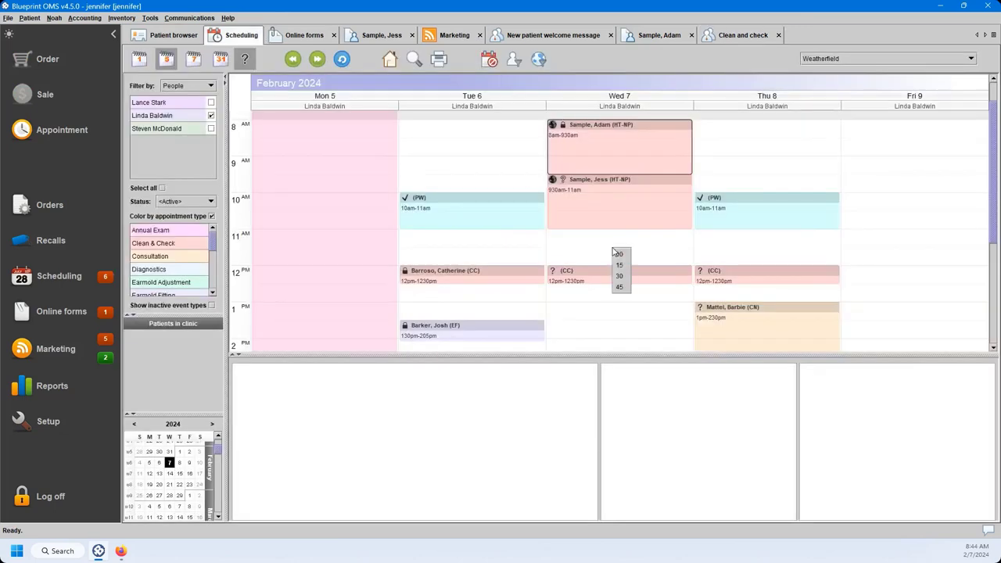
left_click(620, 258)
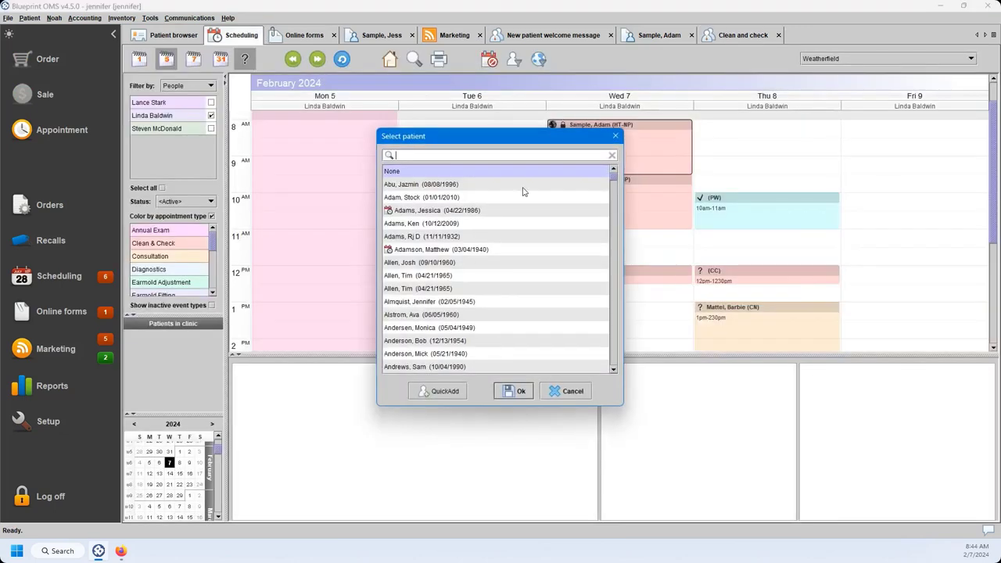
type("al")
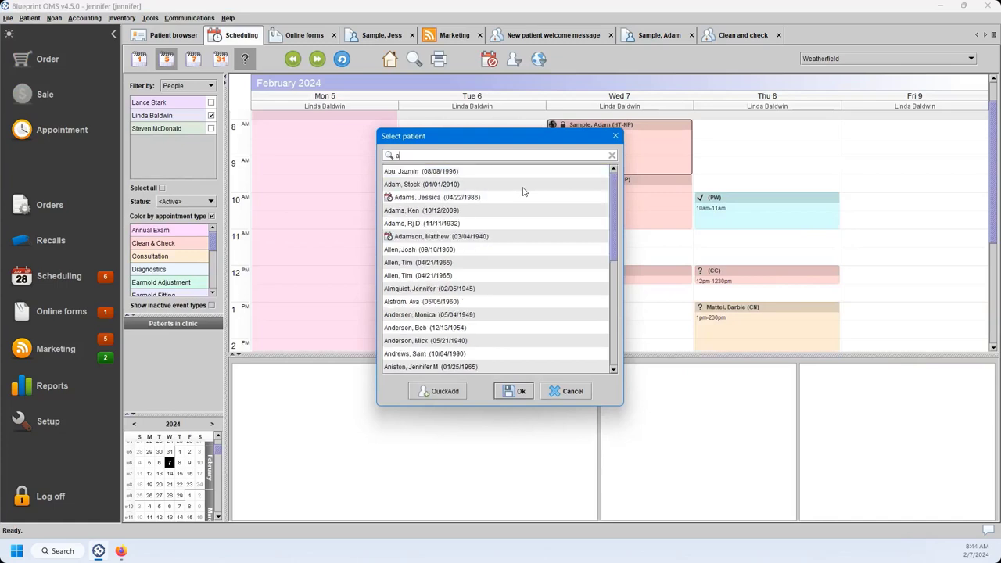
left_click(467, 226)
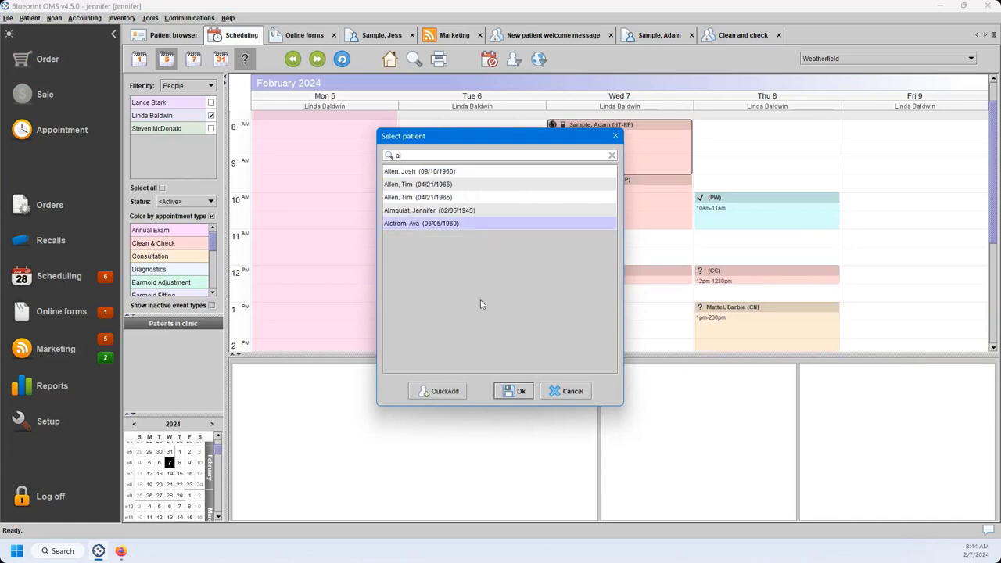
left_click(513, 392)
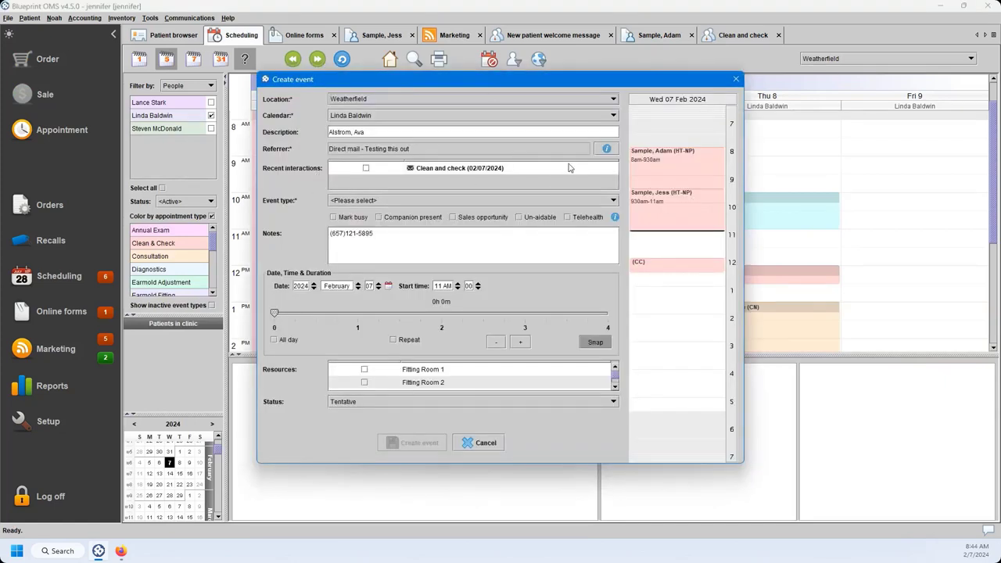
left_click(366, 168)
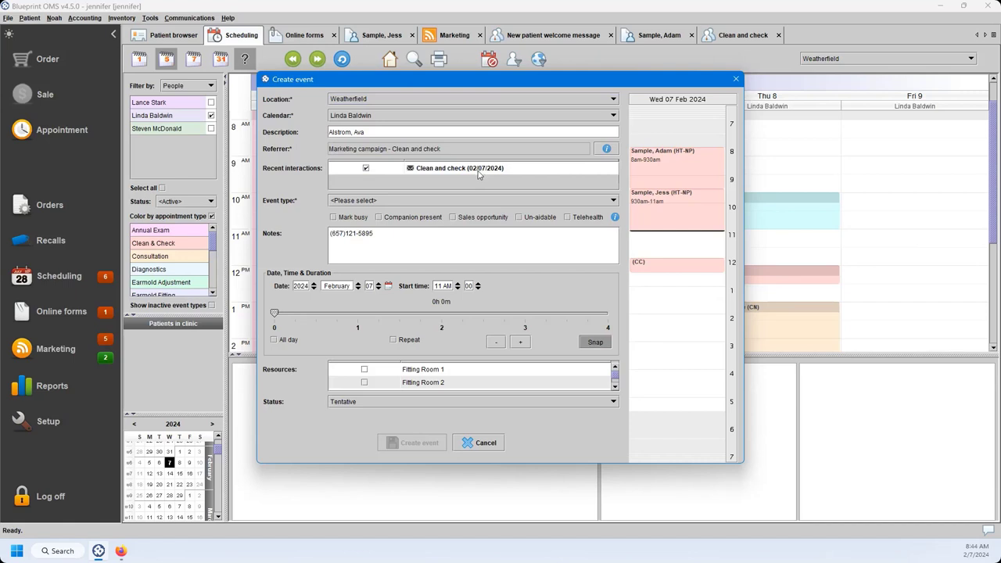
left_click(735, 79)
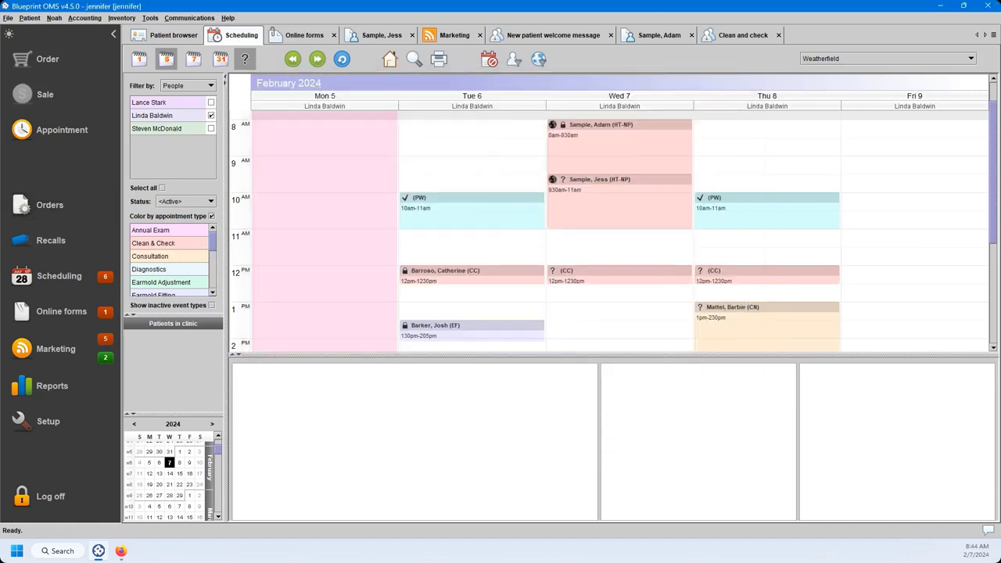
- Close the New patient welcome message member list and view the members of the automated print campaign Clean and check created 02/07/2024
left_click(457, 40)
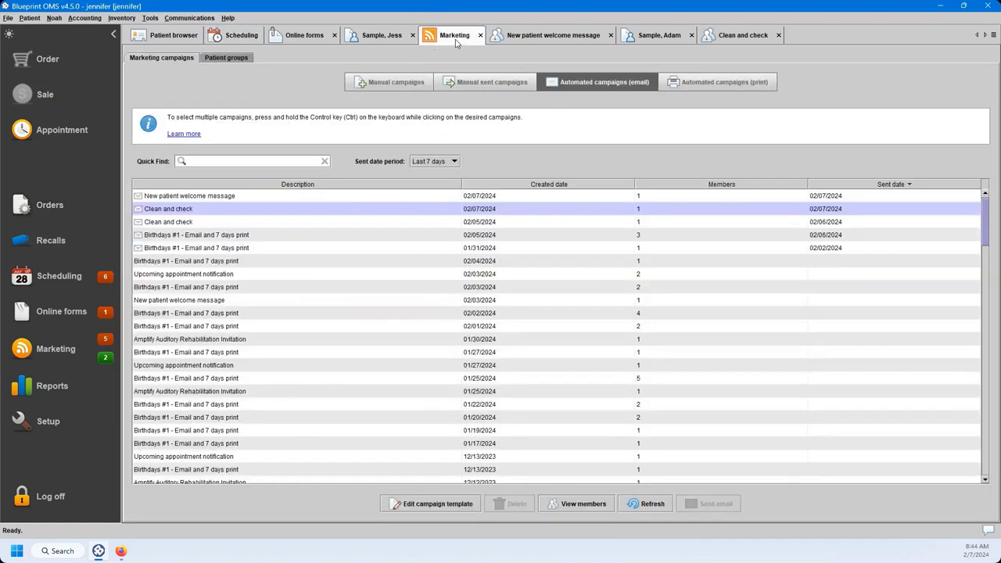
left_click(609, 35)
left_click(106, 344)
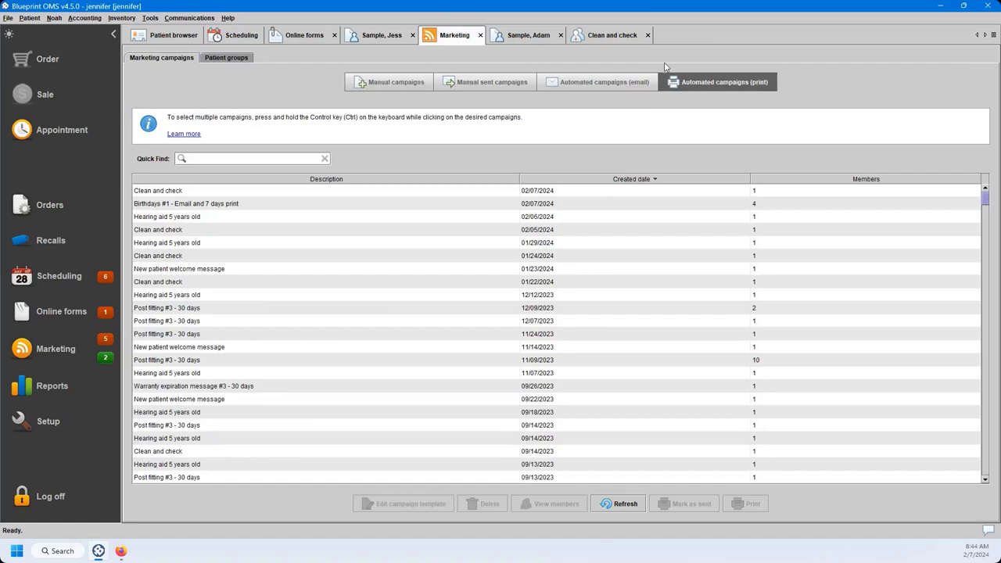
left_click(571, 193)
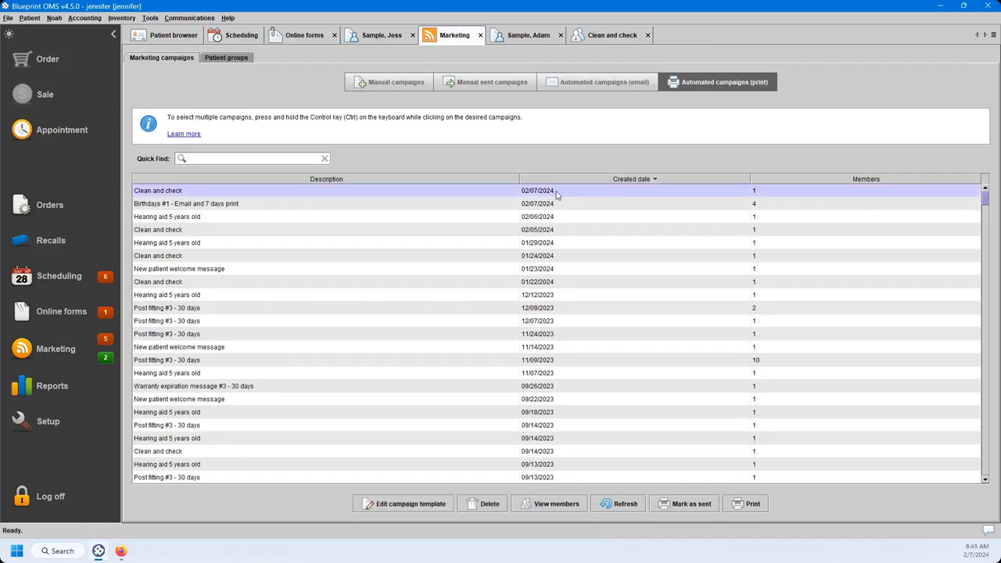
double_click(557, 192)
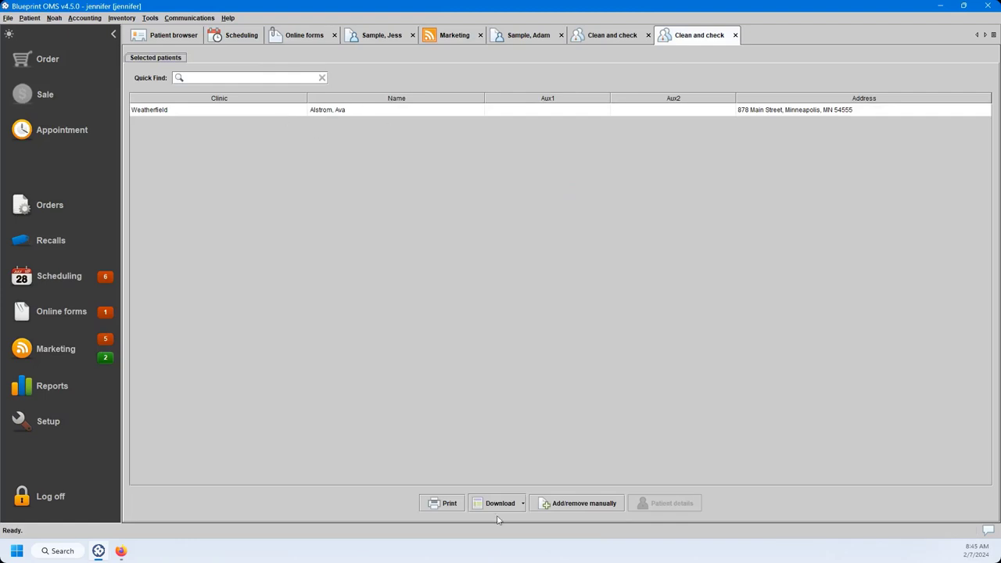
- Generate the campaign member's printable letter from the Clean and Check template and review it through to the signature
left_click(446, 504)
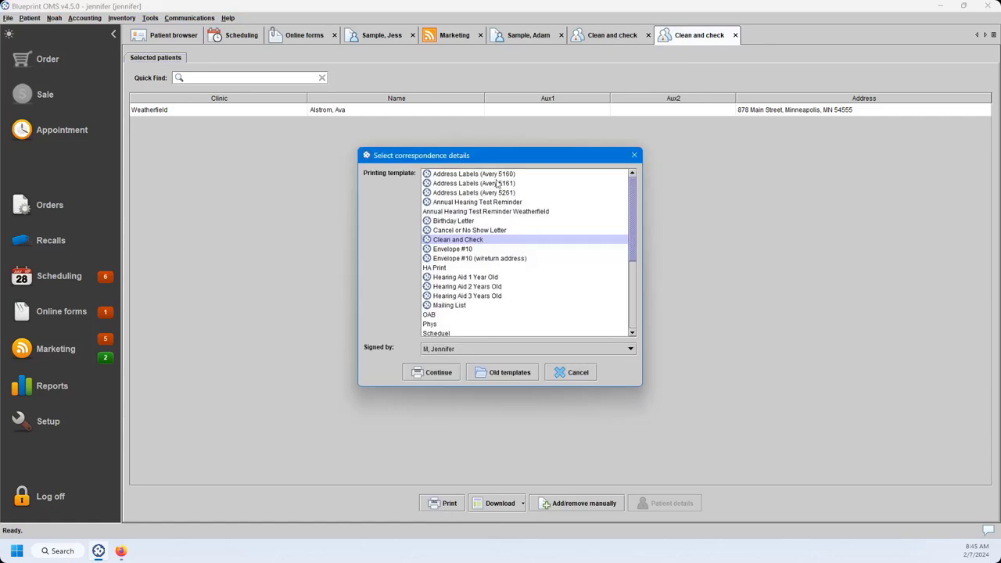
left_click(444, 376)
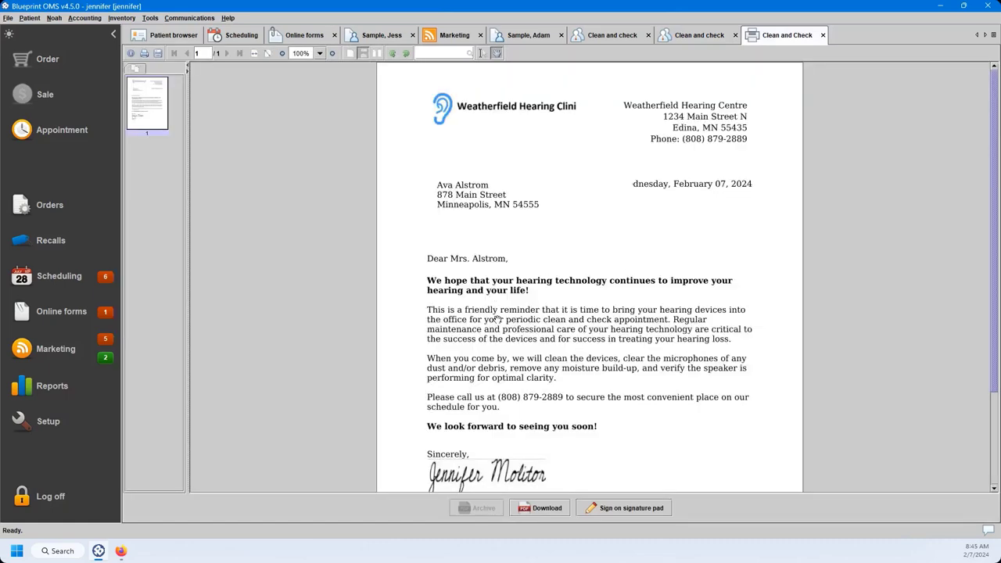
scroll(551, 312, "down", 1)
scroll(672, 309, "down", 1)
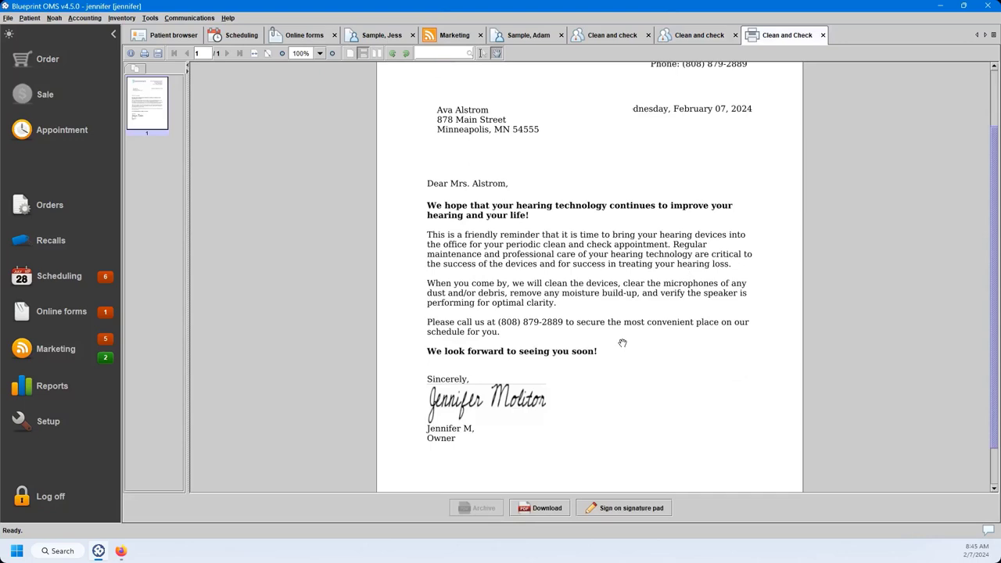
scroll(622, 340, "up", 3)
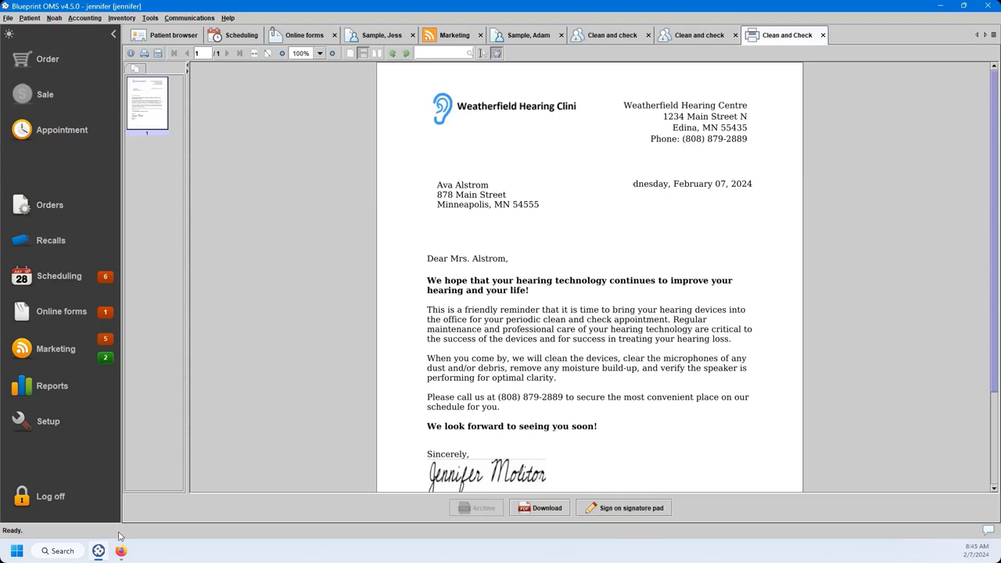
mouse_move(120, 551)
left_click(153, 509)
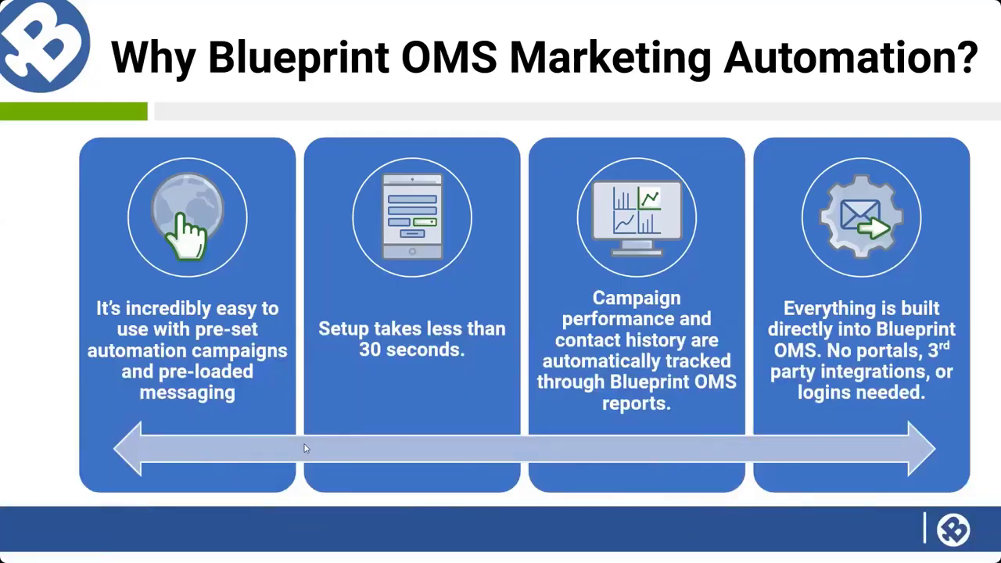
key("Right")
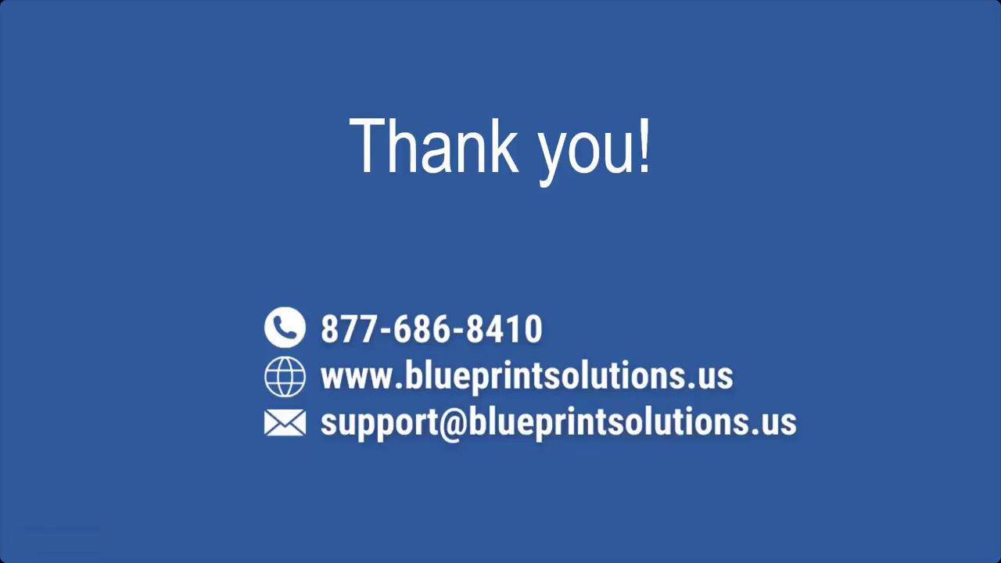